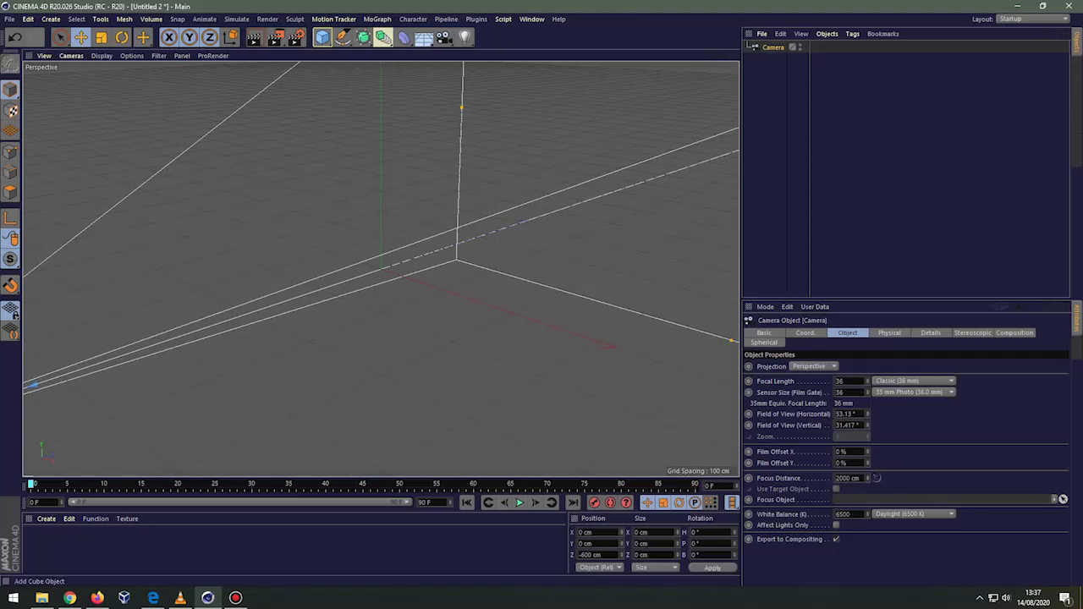
- Add a sphere with 100 segments
{"action": "left_click_drag", "start_coordinate": [322, 37], "coordinate": [548, 73]}
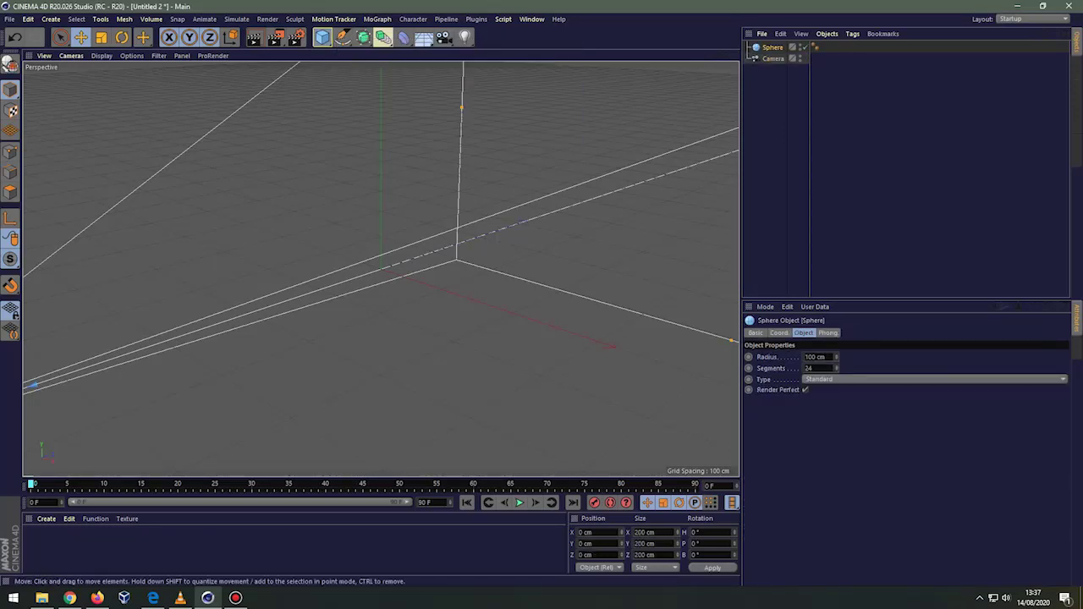
{"action": "left_click", "coordinate": [817, 368]}
{"action": "type", "text": "100"}
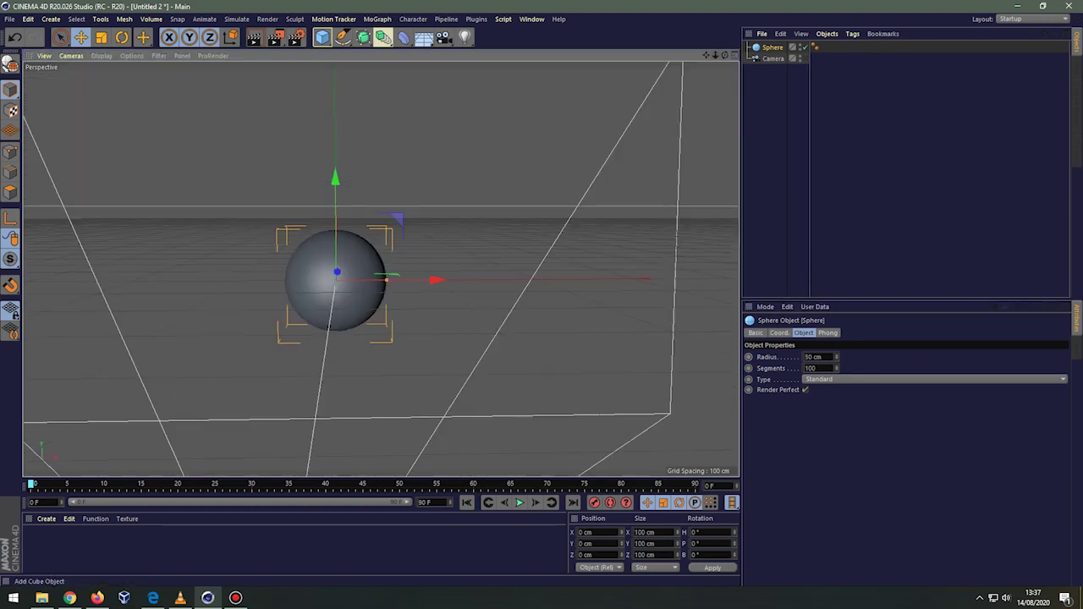
- Add a -Y cone beside the sphere, sized 75.345 cm radius and 159.626 cm height
{"action": "left_click_drag", "start_coordinate": [321, 37], "coordinate": [488, 53]}
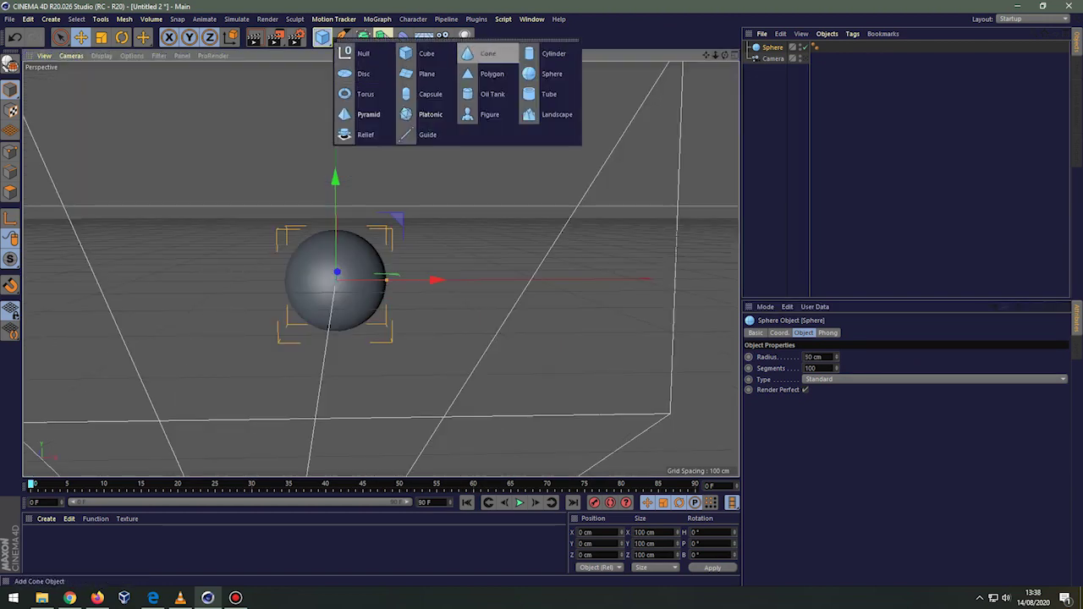
{"action": "left_click", "coordinate": [488, 53]}
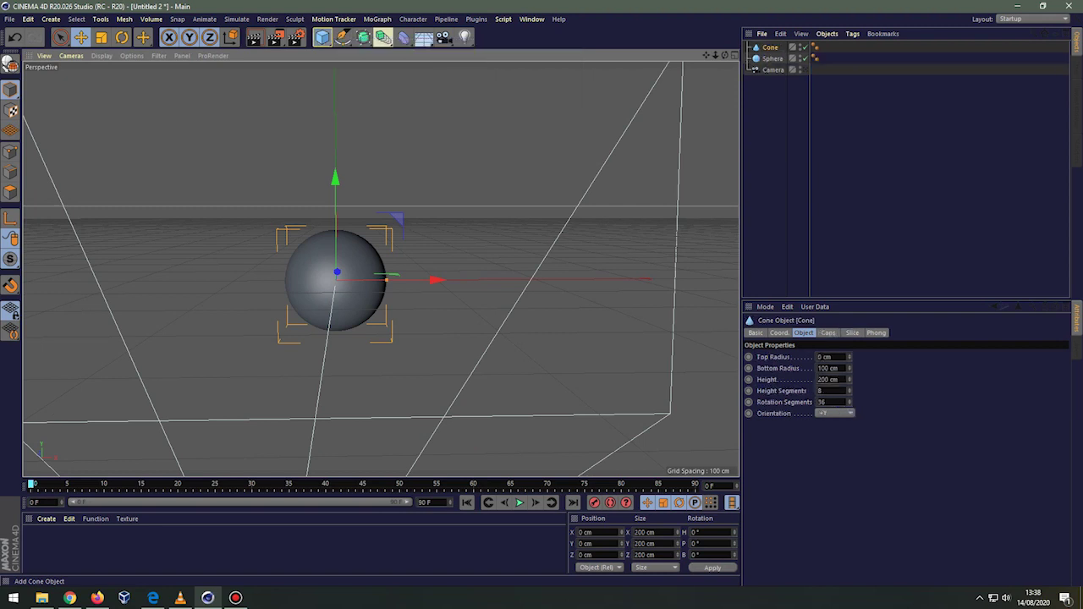
{"action": "left_click", "coordinate": [834, 413]}
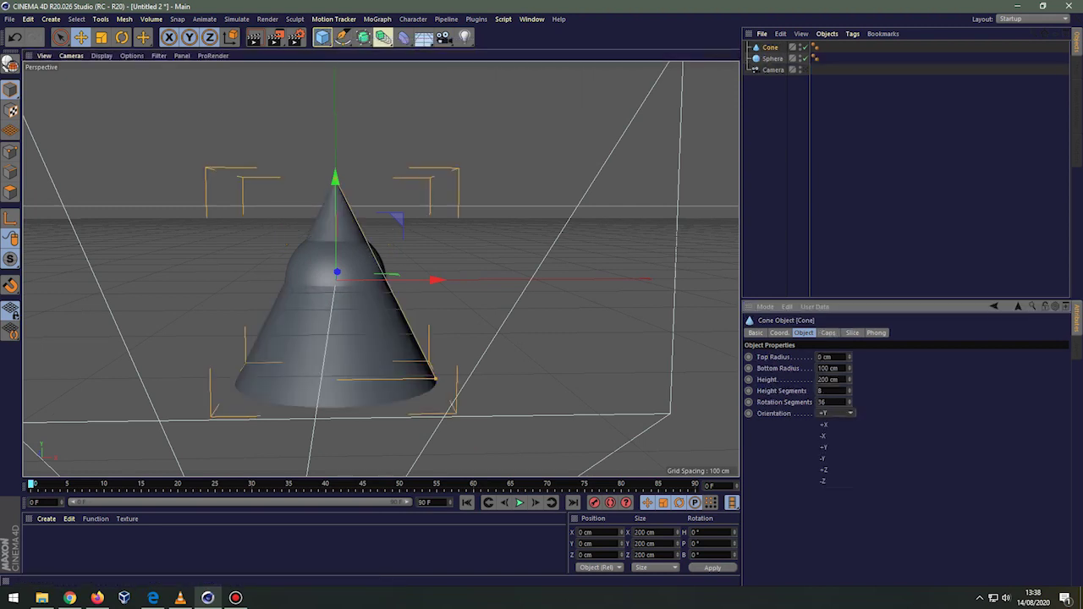
{"action": "left_click", "coordinate": [834, 458]}
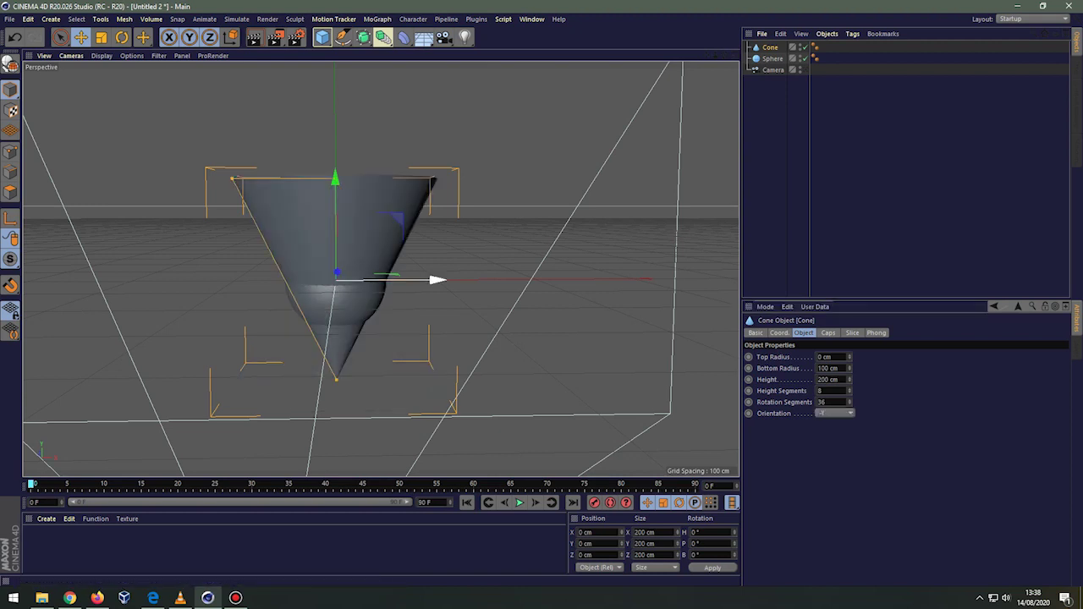
{"action": "left_click_drag", "start_coordinate": [435, 279], "coordinate": [556, 279]}
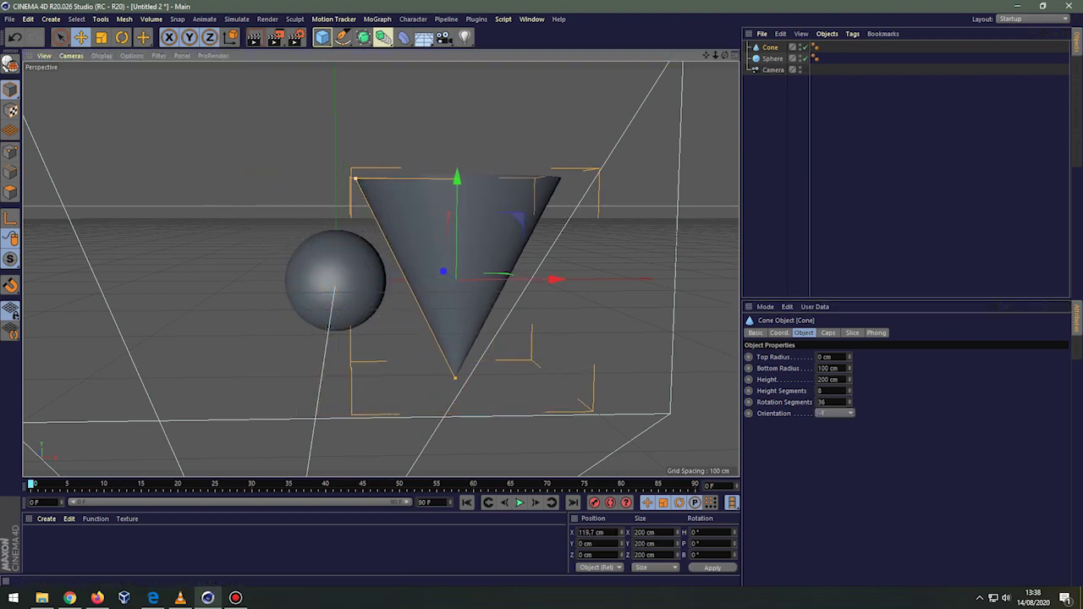
{"action": "left_click_drag", "start_coordinate": [356, 180], "coordinate": [381, 179]}
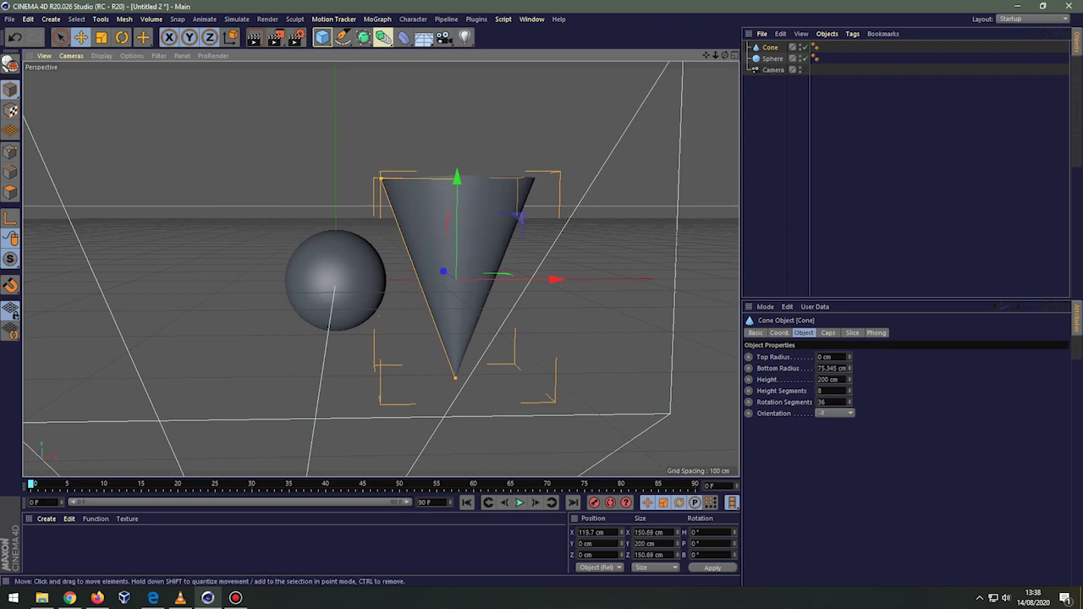
{"action": "mouse_move", "coordinate": [455, 379]}
{"action": "left_mouse_down"}
{"action": "mouse_move", "coordinate": [455, 347]}
{"action": "mouse_move", "coordinate": [455, 359]}
{"action": "left_mouse_up"}
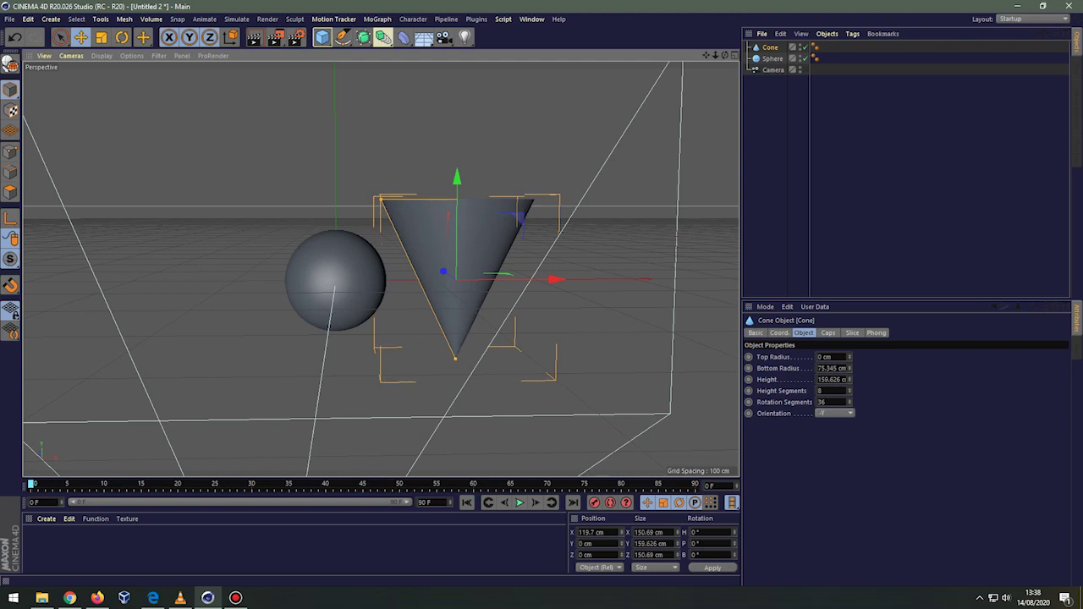
{"action": "key", "text": "F5"}
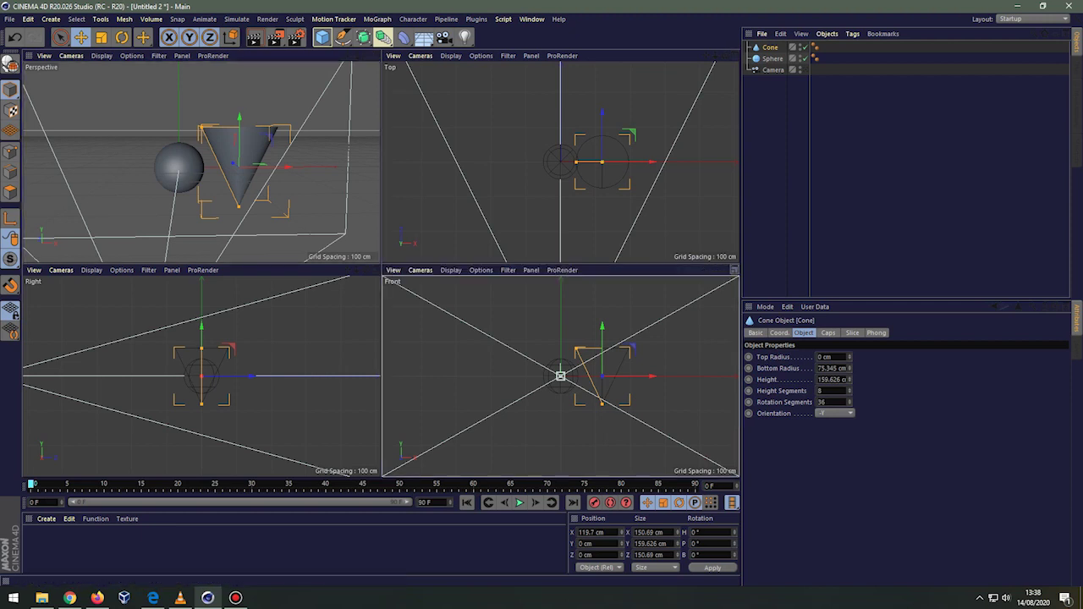
- Load 7015-1071_import.png as the Front view background, offset -184 X and 149 Y
{"action": "key", "text": "F4"}
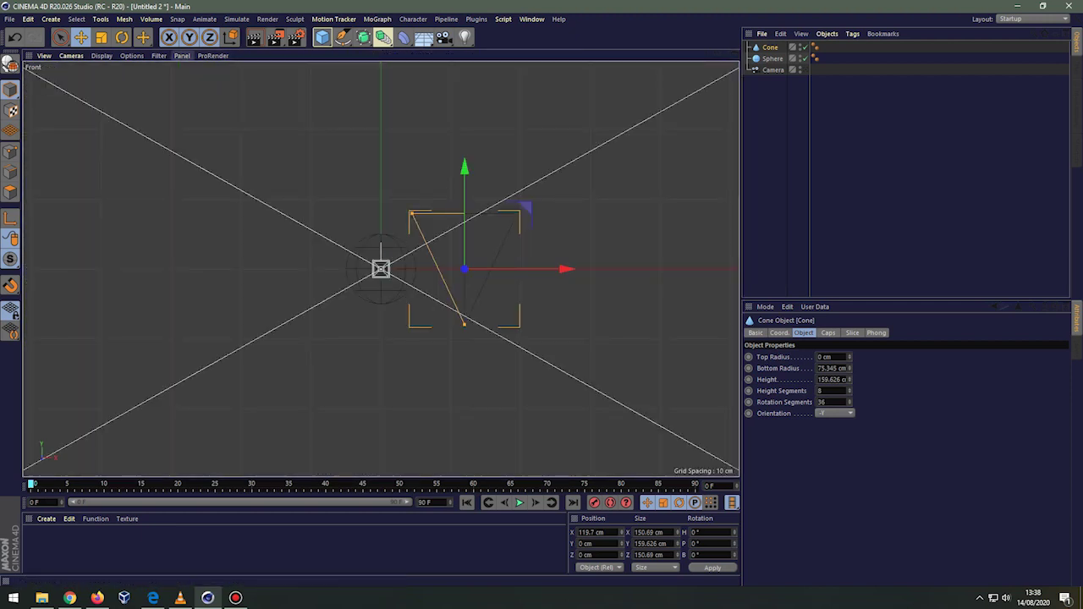
{"action": "left_click", "coordinate": [131, 55]}
{"action": "left_click", "coordinate": [157, 335]}
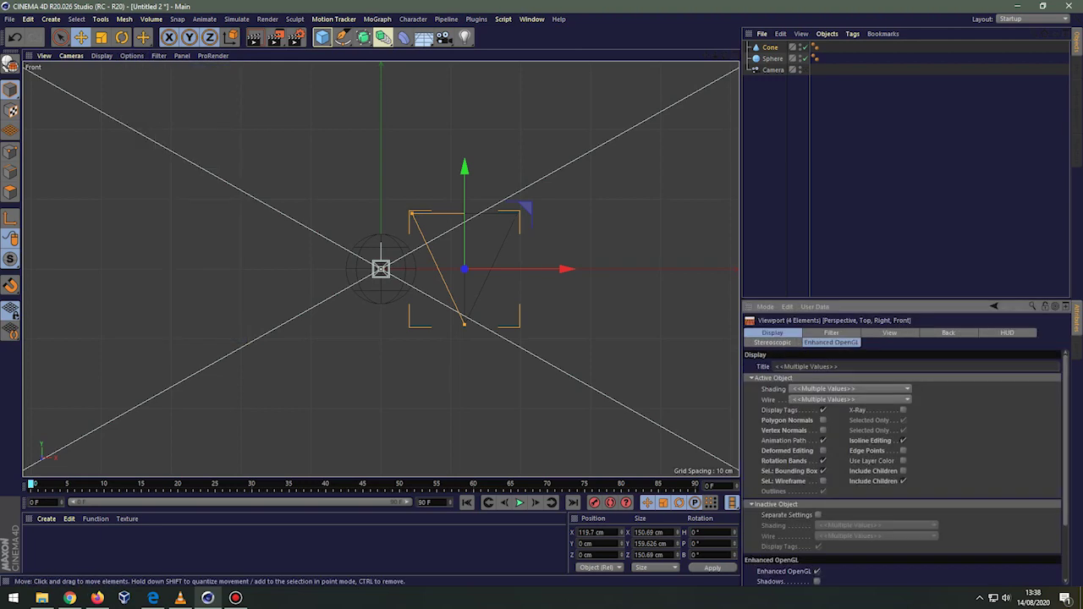
{"action": "left_click", "coordinate": [948, 333]}
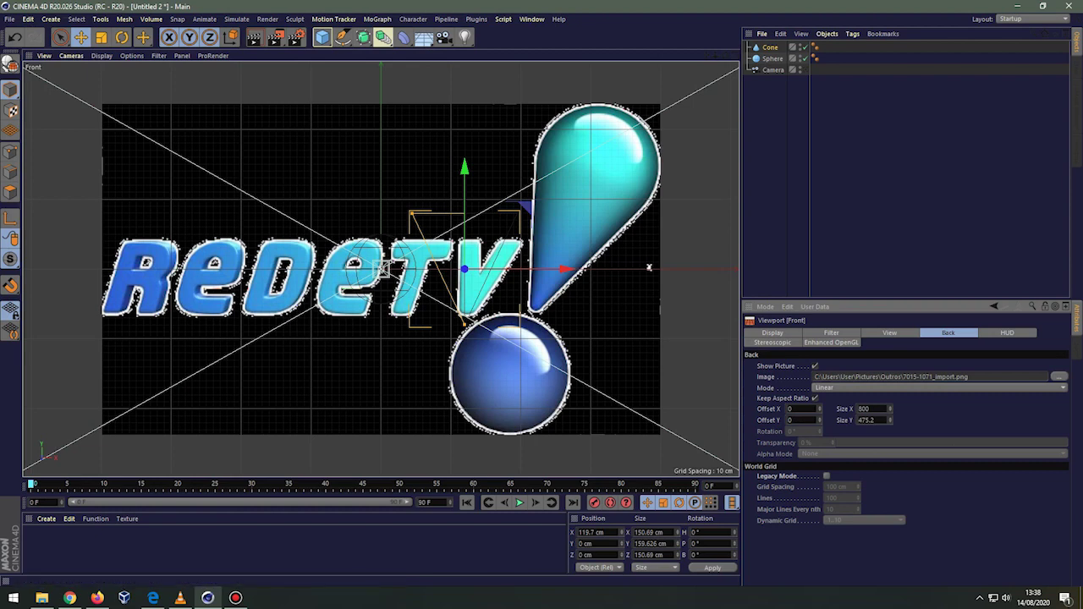
{"action": "mouse_move", "coordinate": [819, 408]}
{"action": "left_mouse_down"}
{"action": "mouse_move", "coordinate": [762, 408]}
{"action": "mouse_move", "coordinate": [819, 412]}
{"action": "mouse_move", "coordinate": [819, 382]}
{"action": "mouse_move", "coordinate": [810, 409]}
{"action": "mouse_move", "coordinate": [825, 408]}
{"action": "mouse_move", "coordinate": [819, 418]}
{"action": "mouse_move", "coordinate": [820, 408]}
{"action": "left_mouse_up"}
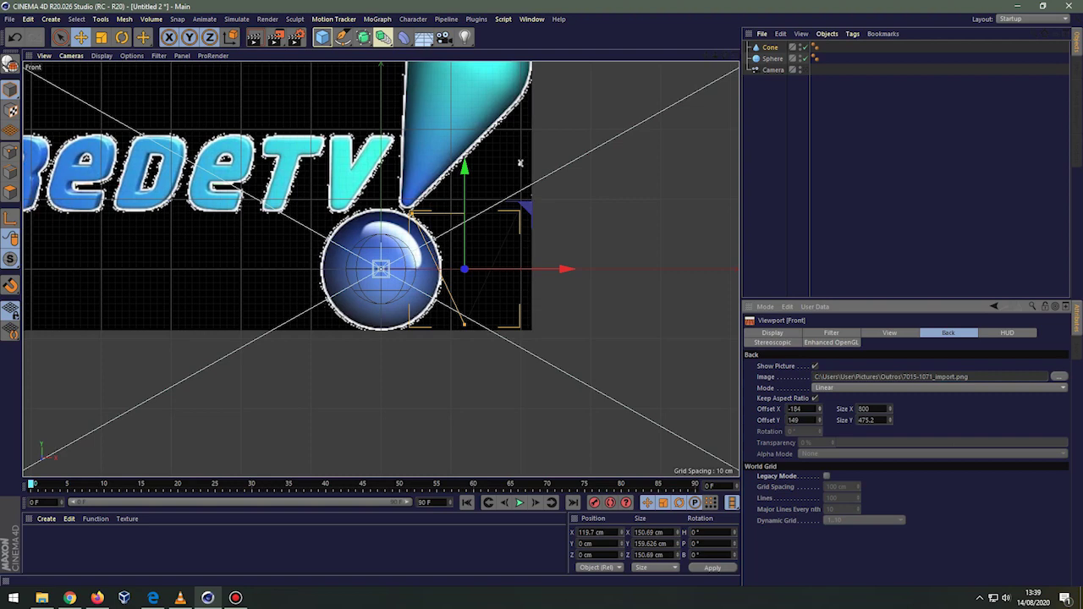
- Raise the sphere and duplicate it as Sphere.1 at X 128.303, Y 297.759 cm
{"action": "left_click", "coordinate": [772, 58]}
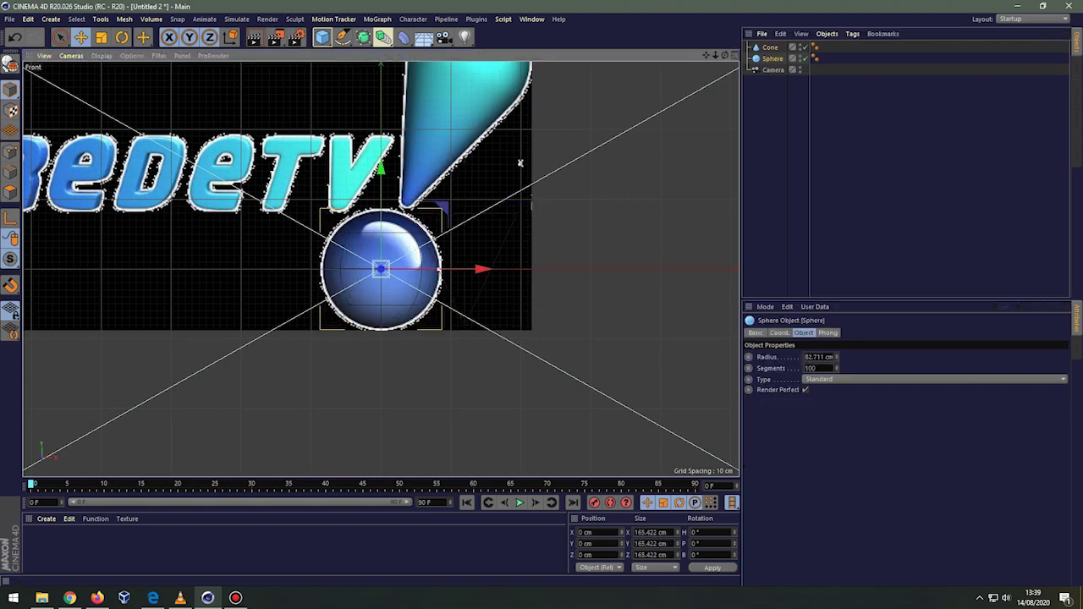
{"action": "left_click_drag", "start_coordinate": [374, 241], "coordinate": [375, 69]}
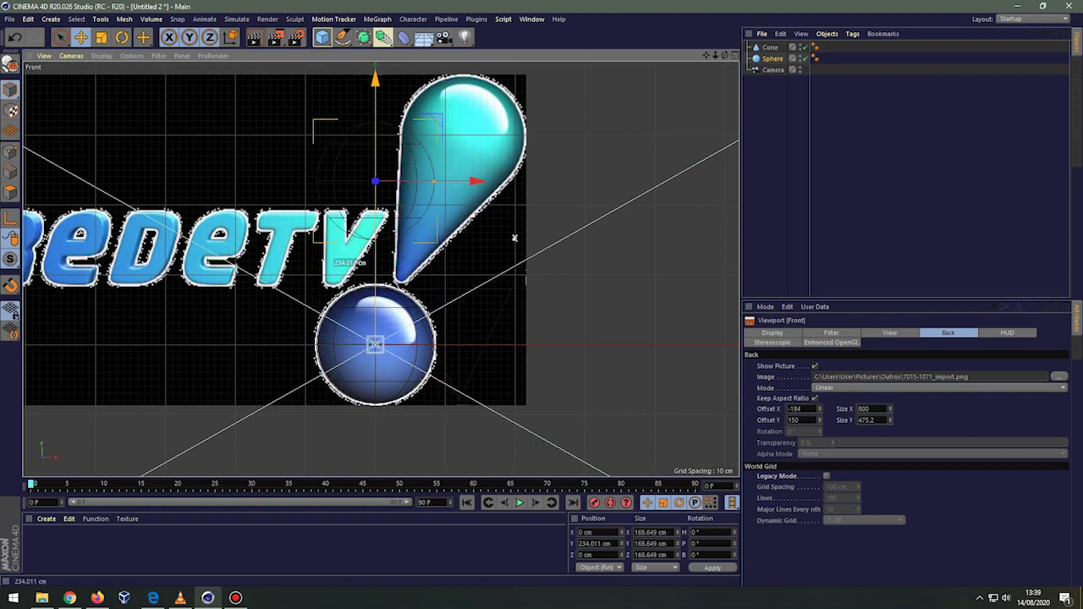
{"action": "left_click_drag", "start_coordinate": [374, 245], "coordinate": [375, 216]}
{"action": "left_click_drag", "start_coordinate": [448, 146], "coordinate": [537, 146], "text": "ctrl"}
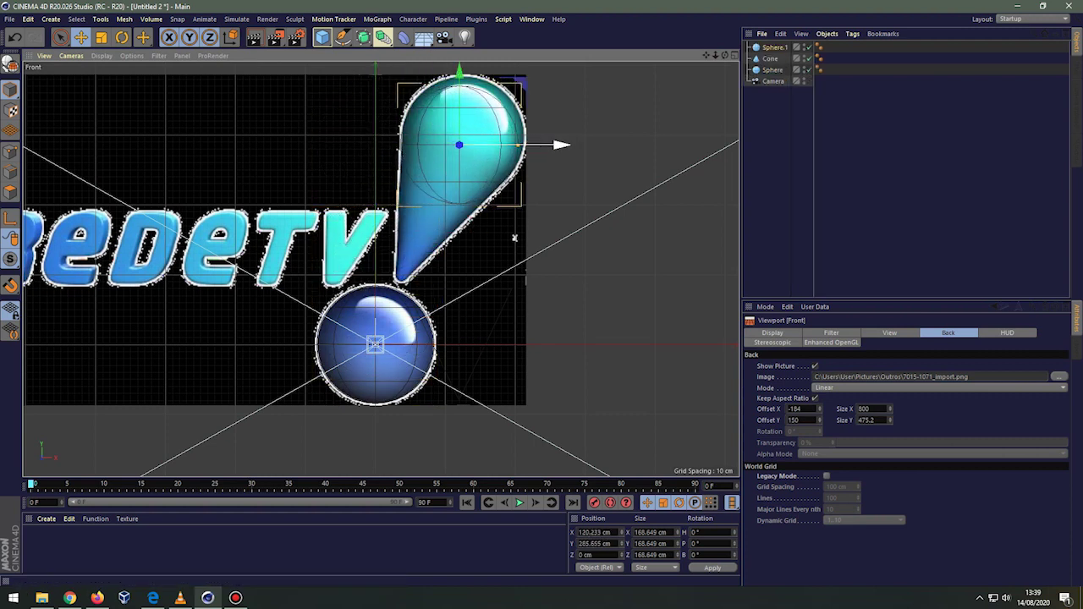
{"action": "left_click_drag", "start_coordinate": [459, 102], "coordinate": [459, 92]}
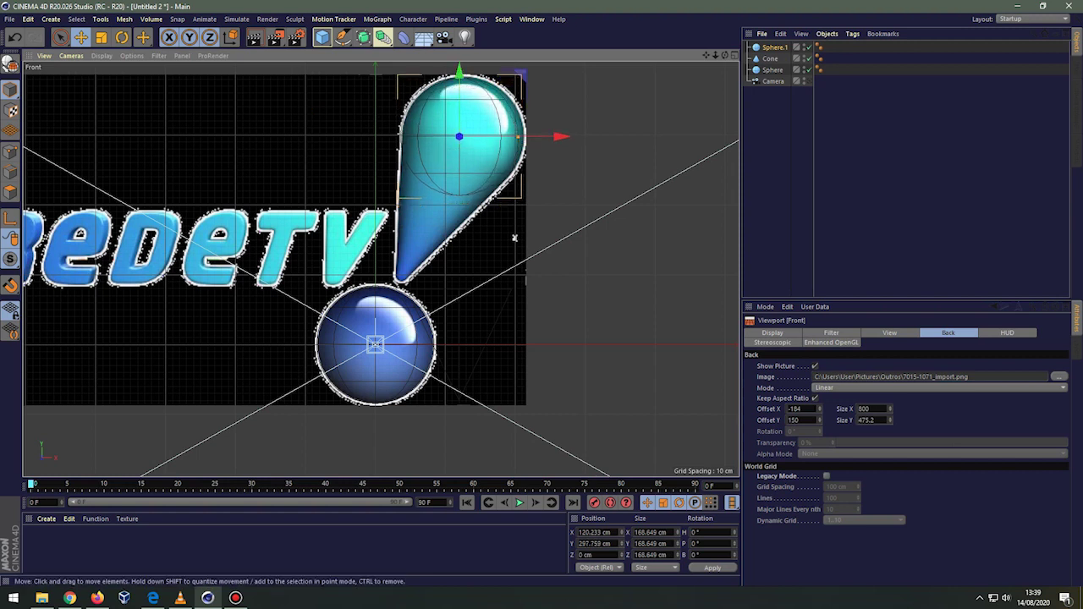
{"action": "left_click_drag", "start_coordinate": [525, 135], "coordinate": [530, 135]}
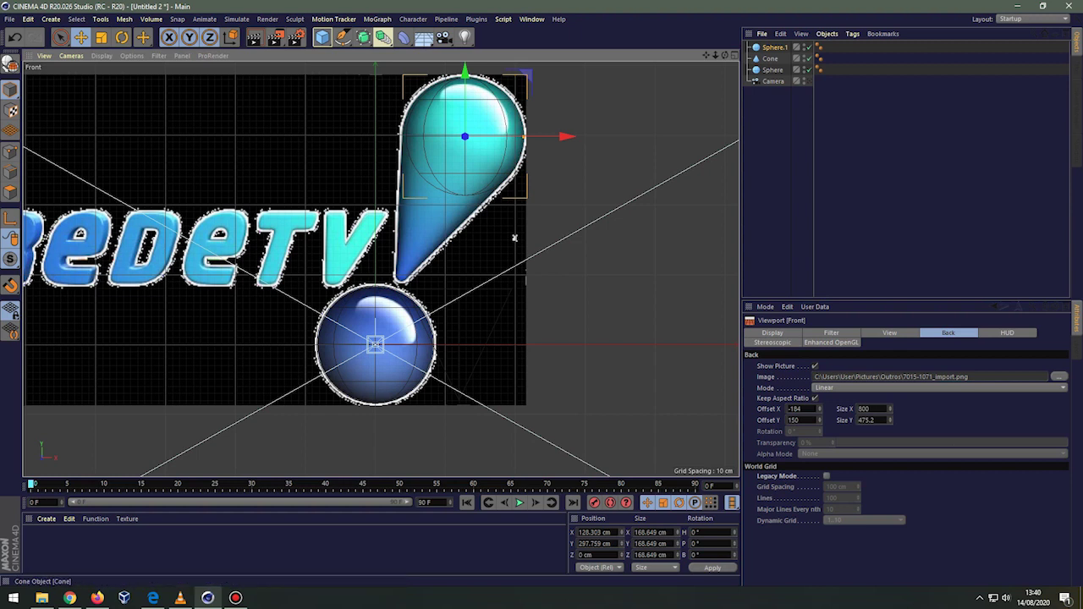
- Raise the cone and tilt it about 20° along the exclamation stroke
{"action": "left_click", "coordinate": [770, 59]}
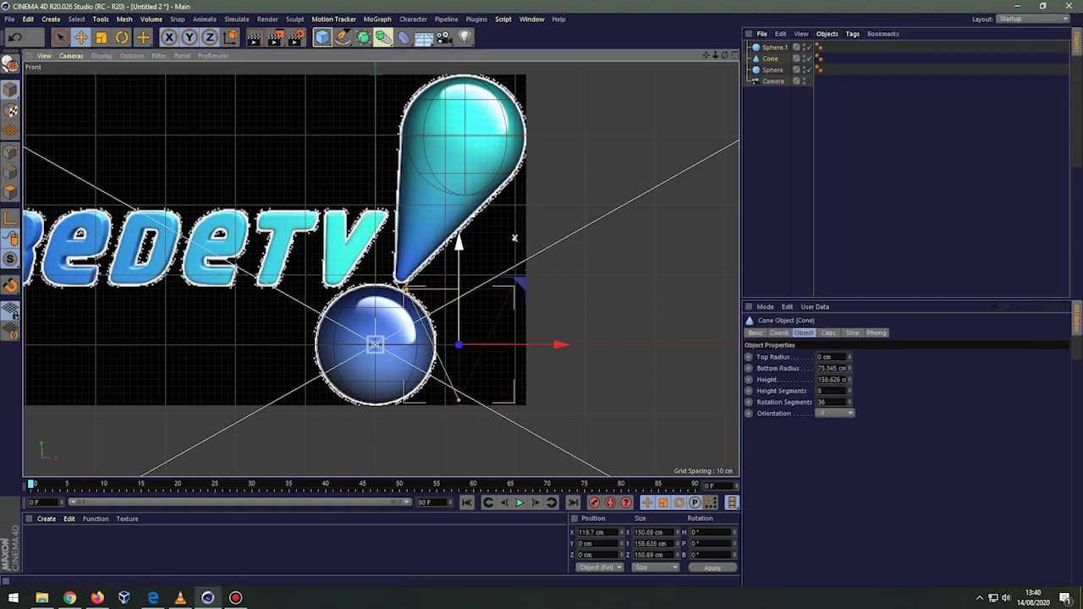
{"action": "mouse_move", "coordinate": [458, 254]}
{"action": "left_mouse_down"}
{"action": "mouse_move", "coordinate": [458, 117]}
{"action": "mouse_move", "coordinate": [458, 137]}
{"action": "left_mouse_up"}
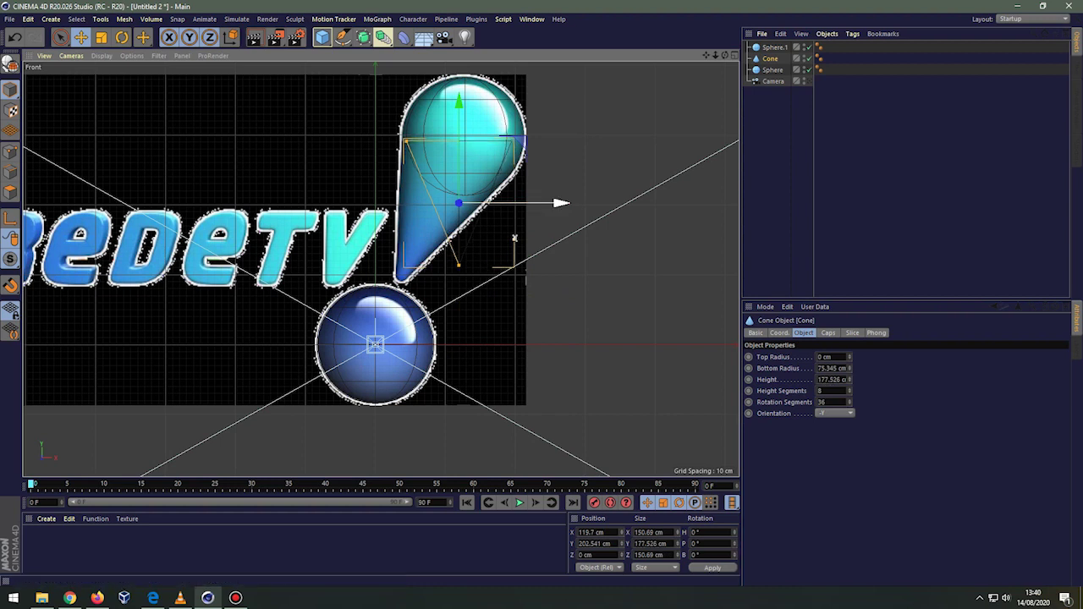
{"action": "left_click", "coordinate": [122, 37]}
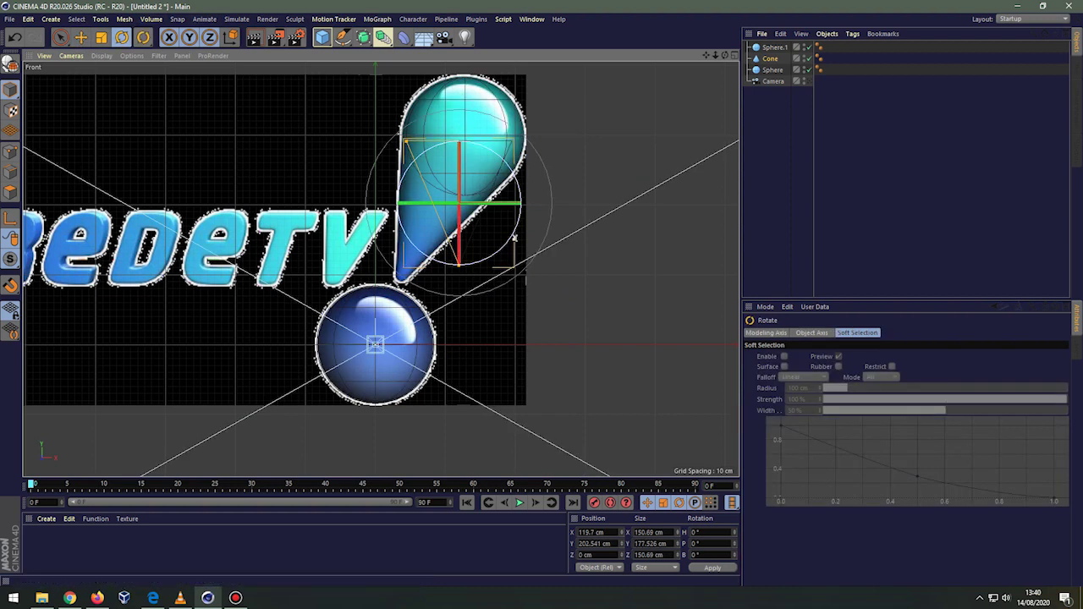
{"action": "left_click_drag", "start_coordinate": [515, 238], "coordinate": [498, 161]}
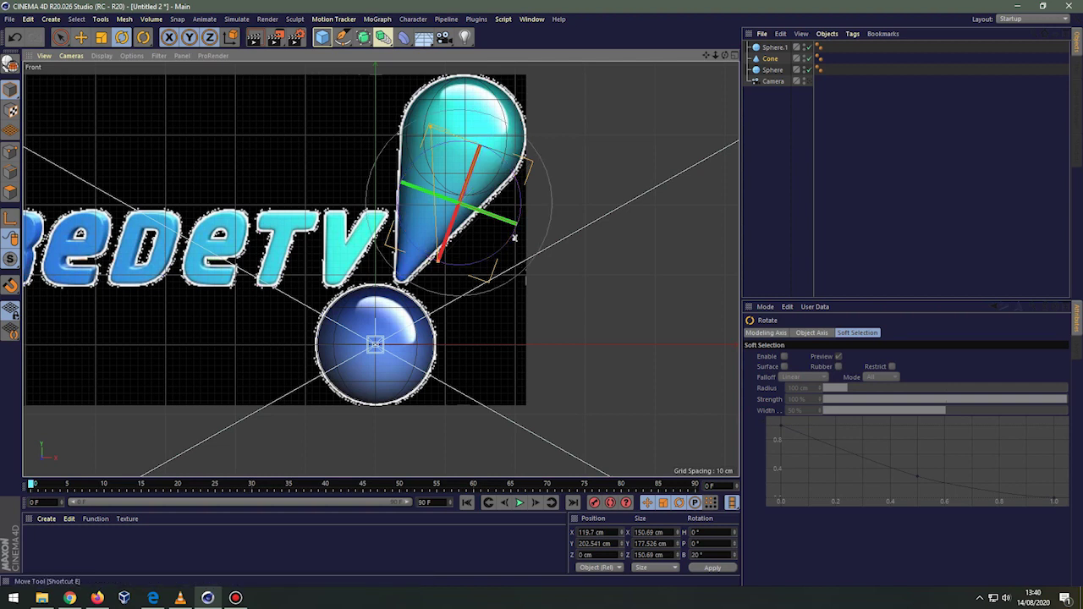
{"action": "key", "text": "e"}
{"action": "left_click_drag", "start_coordinate": [514, 237], "coordinate": [487, 228]}
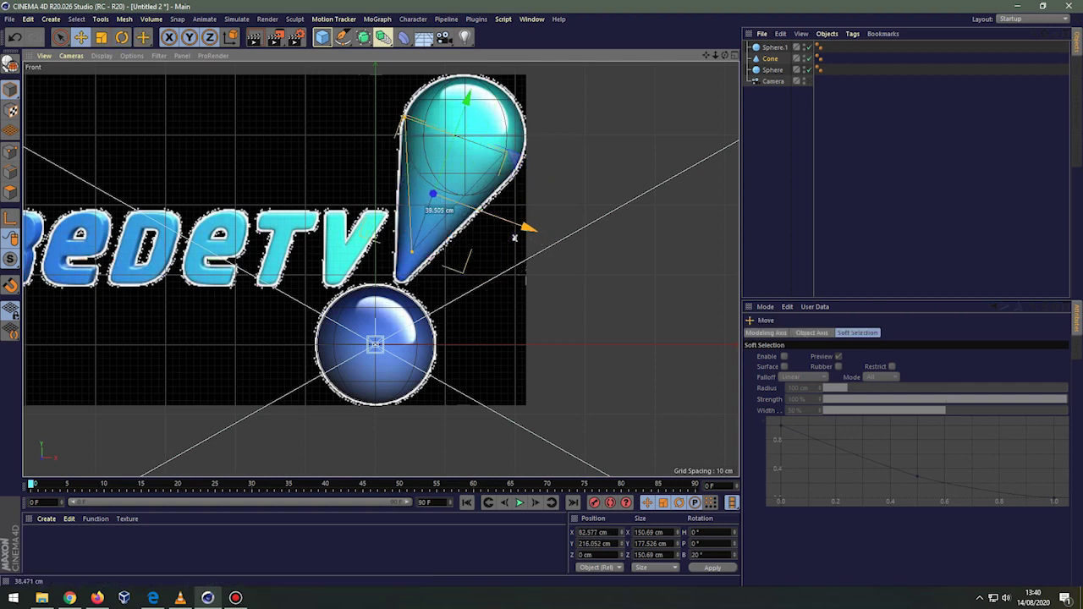
{"action": "left_click_drag", "start_coordinate": [431, 193], "coordinate": [421, 222]}
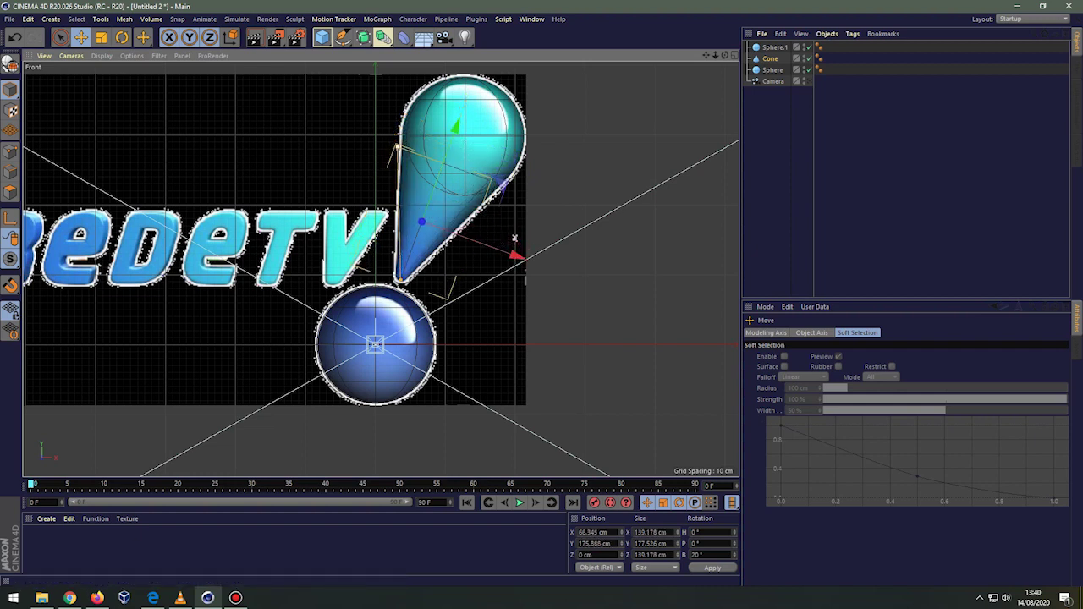
{"action": "left_click_drag", "start_coordinate": [446, 289], "coordinate": [446, 290]}
- Fine-tune the cone to 23.966° tilt, 170.037 cm size, at X 73.291, Y 183.649 cm
{"action": "key", "text": "r"}
{"action": "left_click_drag", "start_coordinate": [463, 176], "coordinate": [474, 182]}
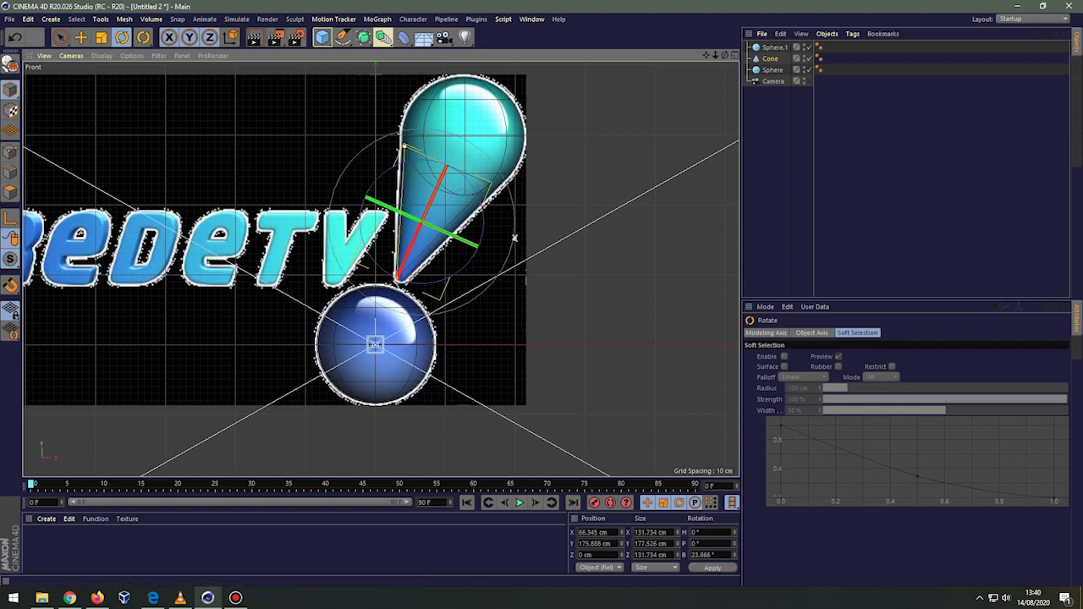
{"action": "left_click_drag", "start_coordinate": [446, 288], "coordinate": [449, 291]}
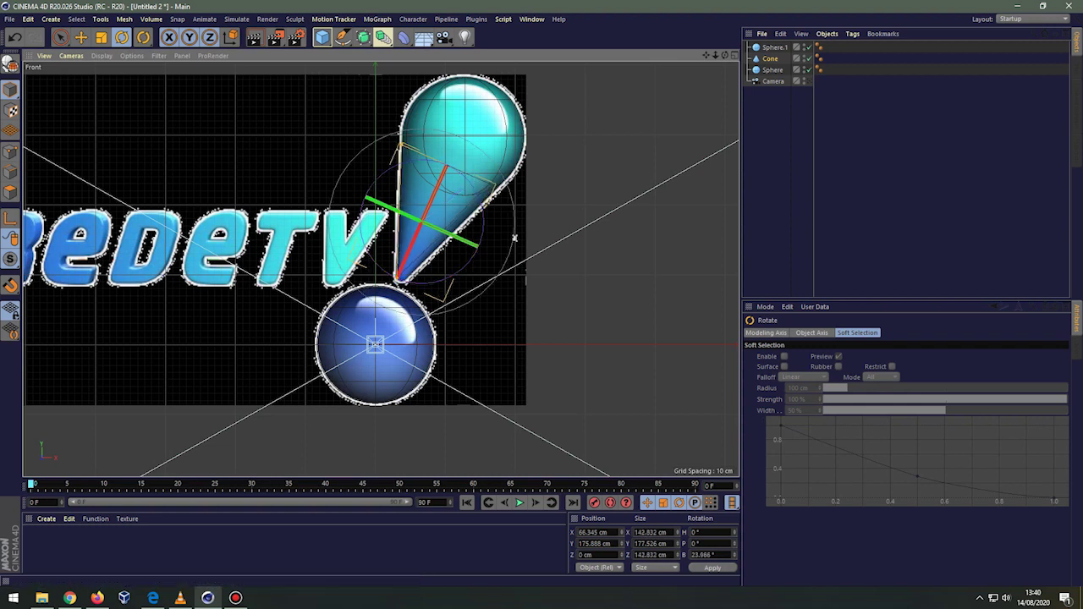
{"action": "key", "text": "e"}
{"action": "left_click_drag", "start_coordinate": [420, 221], "coordinate": [425, 223]}
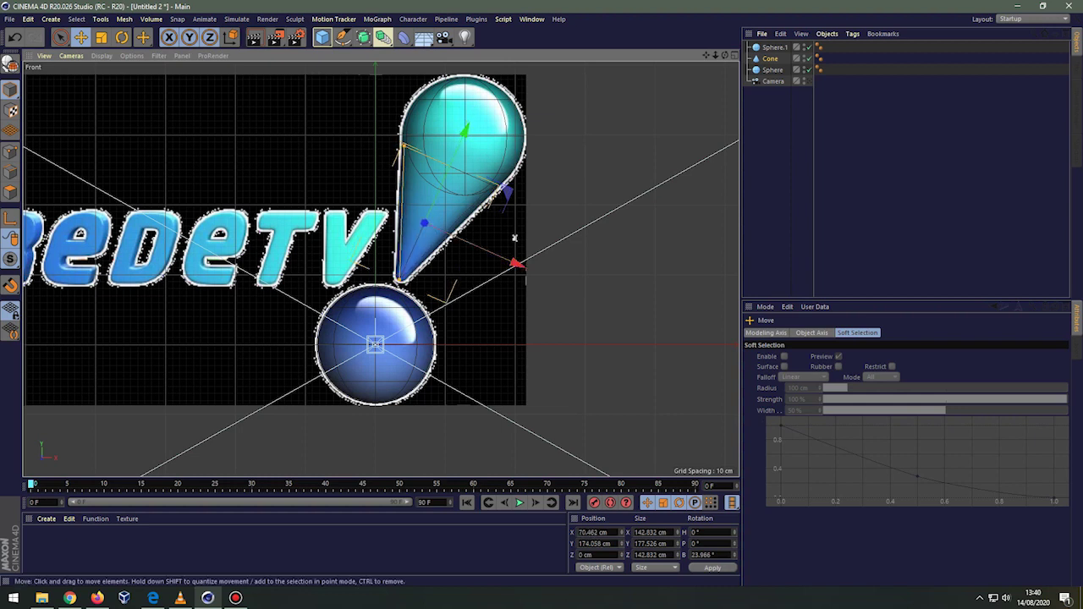
{"action": "left_click_drag", "start_coordinate": [403, 145], "coordinate": [408, 133]}
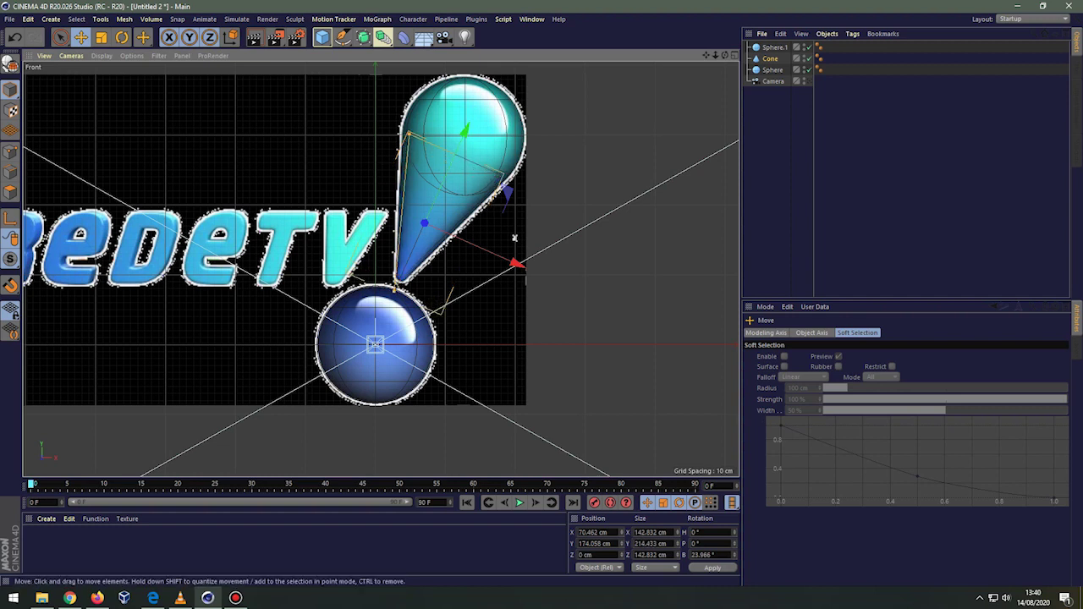
{"action": "left_click_drag", "start_coordinate": [440, 308], "coordinate": [458, 296]}
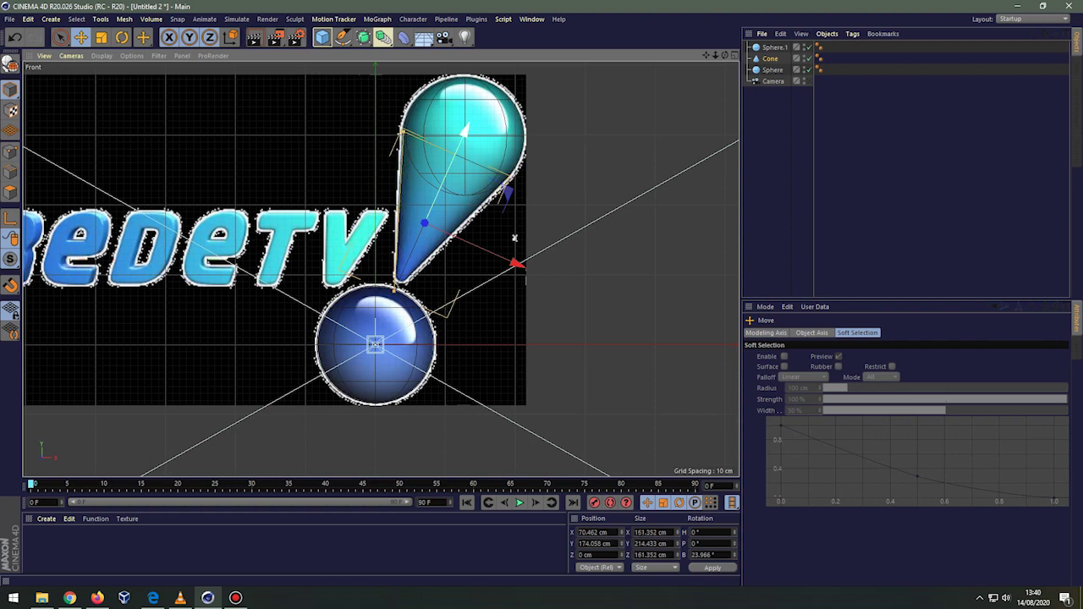
{"action": "left_click_drag", "start_coordinate": [424, 222], "coordinate": [428, 217]}
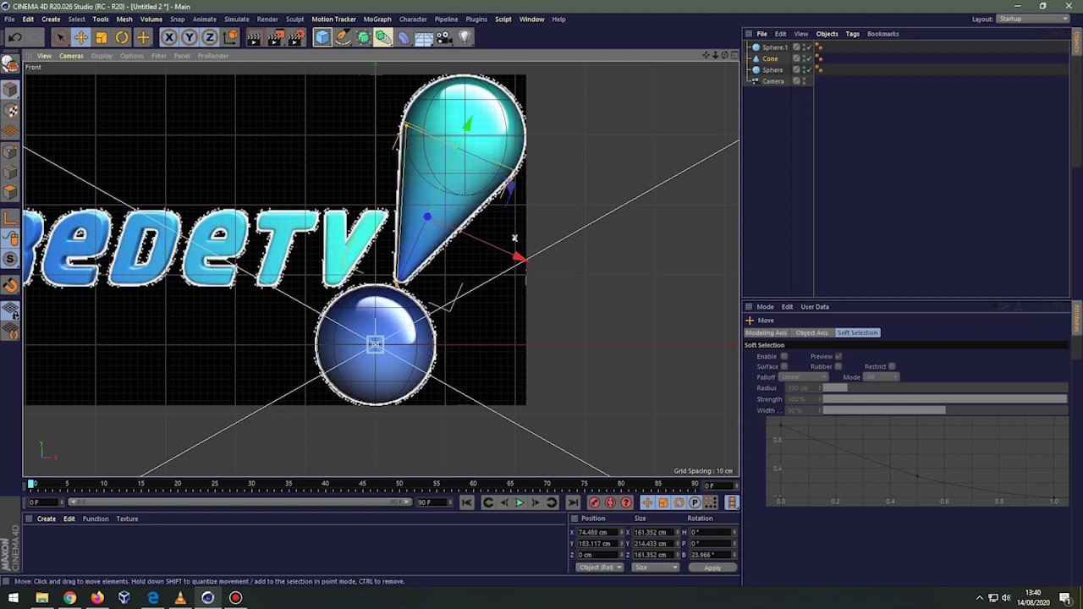
{"action": "left_click_drag", "start_coordinate": [456, 297], "coordinate": [459, 296]}
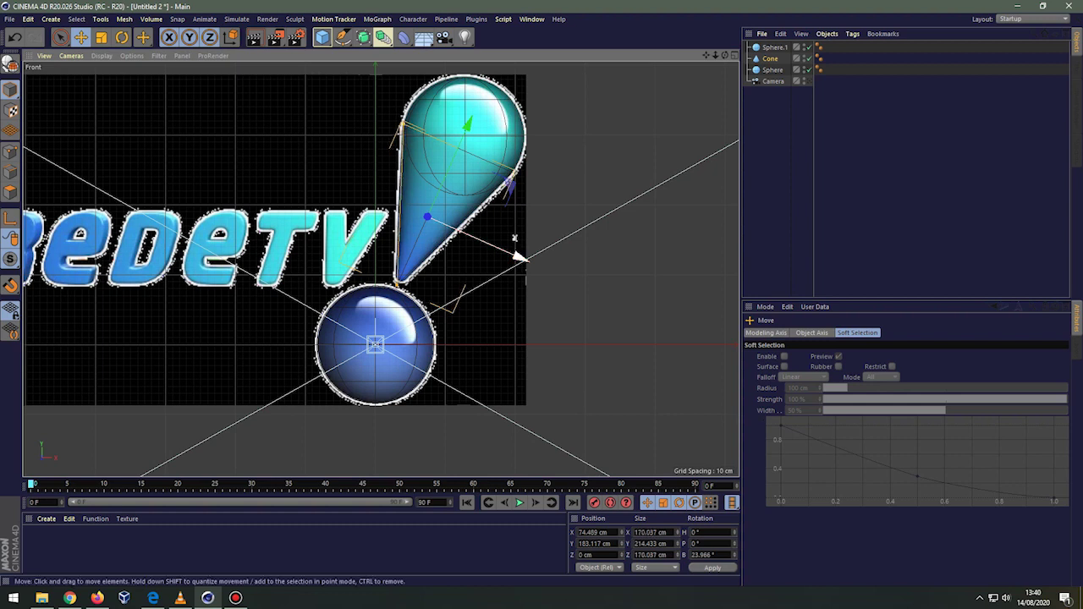
{"action": "left_click_drag", "start_coordinate": [518, 255], "coordinate": [515, 256]}
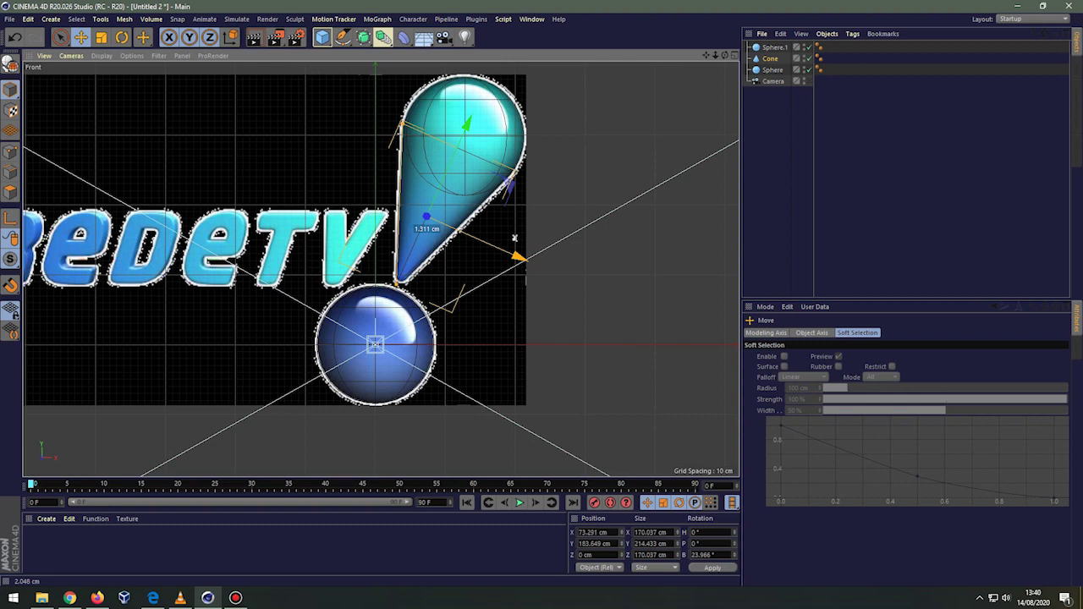
{"action": "left_click_drag", "start_coordinate": [516, 255], "coordinate": [516, 255]}
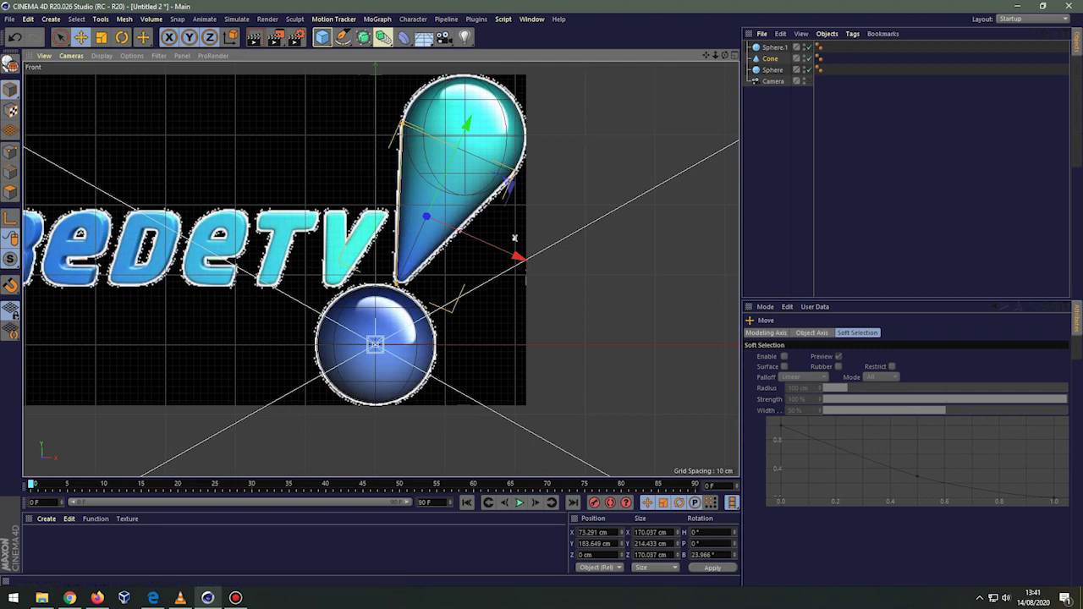
- In Perspective, adjust the cone to X 78.736, Y 186.082 cm, sized 167.462 × 214.433 cm
{"action": "middle_click", "coordinate": [514, 237]}
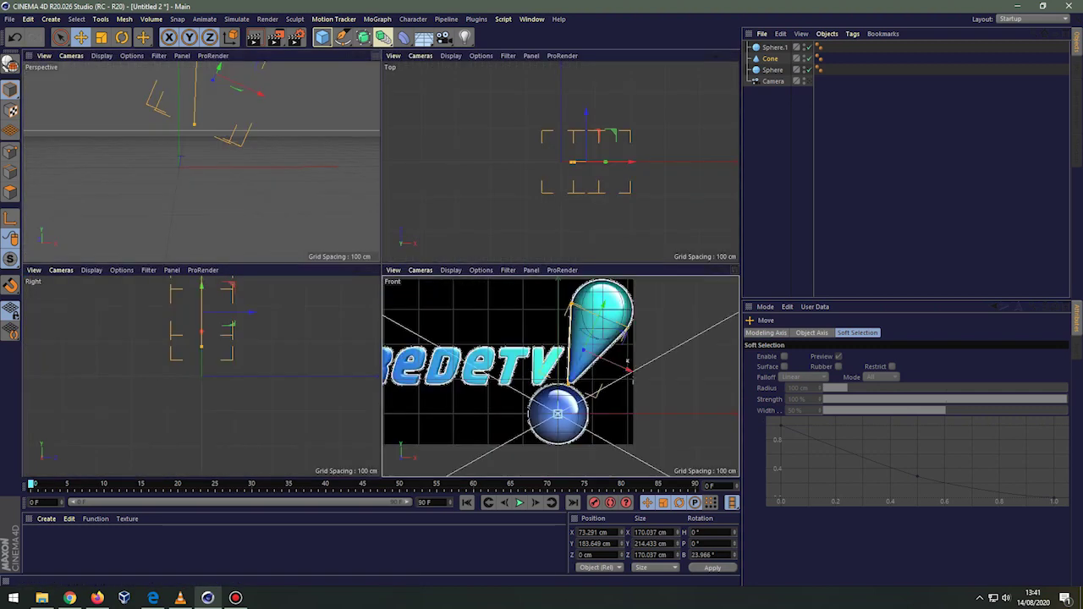
{"action": "middle_click", "coordinate": [195, 161]}
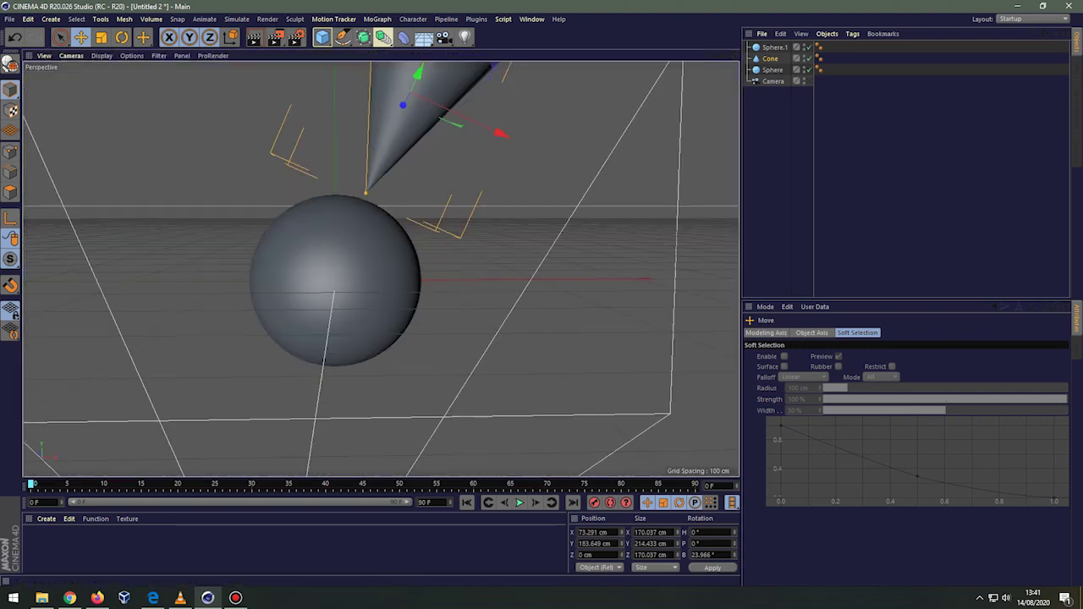
{"action": "left_click_drag", "start_coordinate": [378, 262], "coordinate": [380, 269], "text": "alt"}
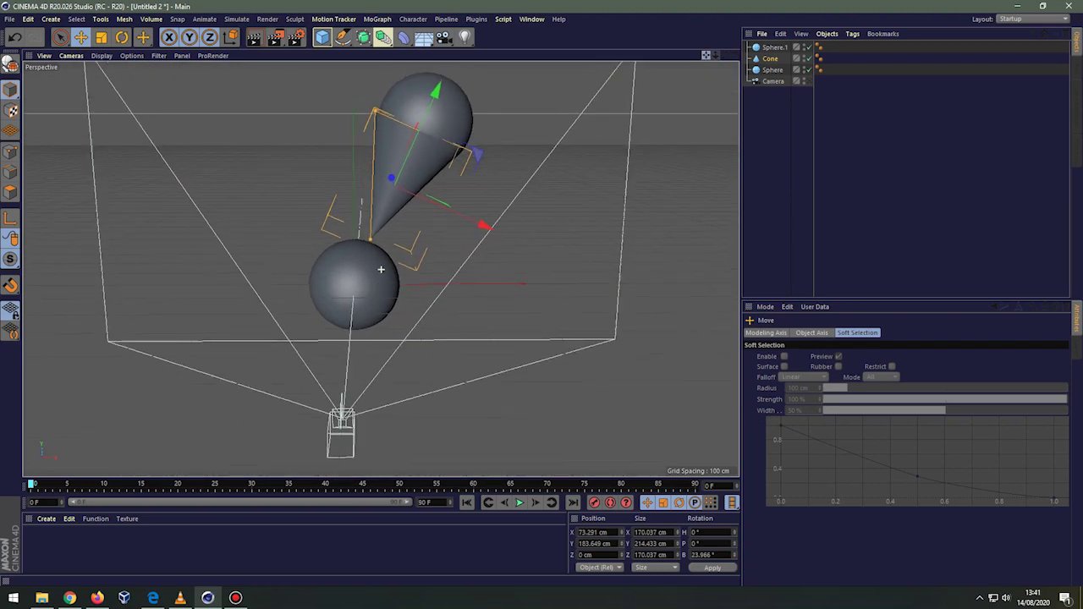
{"action": "left_click_drag", "start_coordinate": [483, 225], "coordinate": [489, 226]}
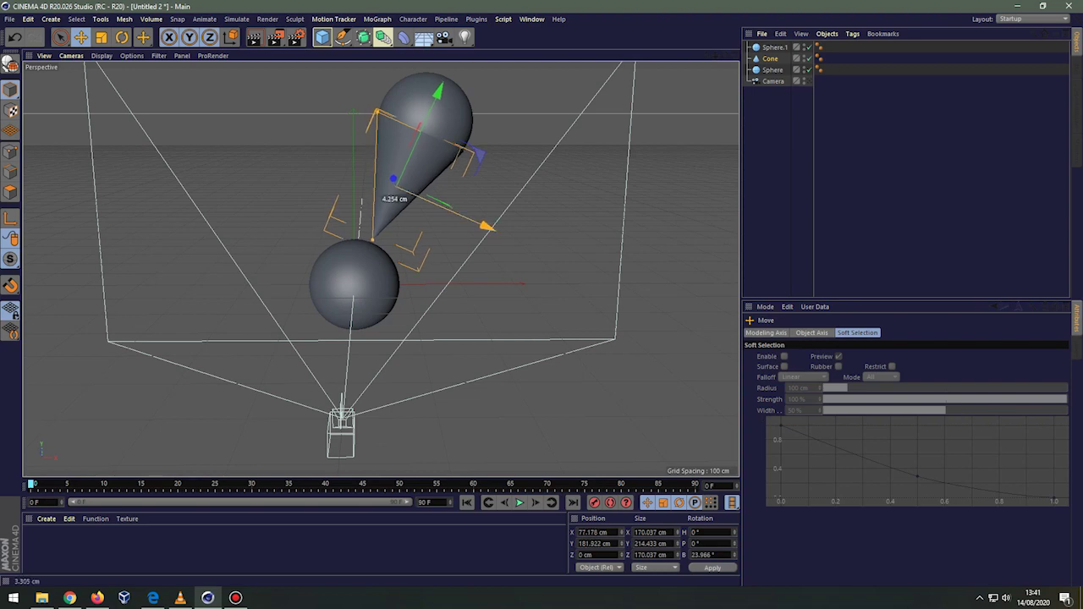
{"action": "left_click_drag", "start_coordinate": [380, 269], "coordinate": [380, 269], "text": "alt"}
{"action": "left_click_drag", "start_coordinate": [374, 98], "coordinate": [374, 80]}
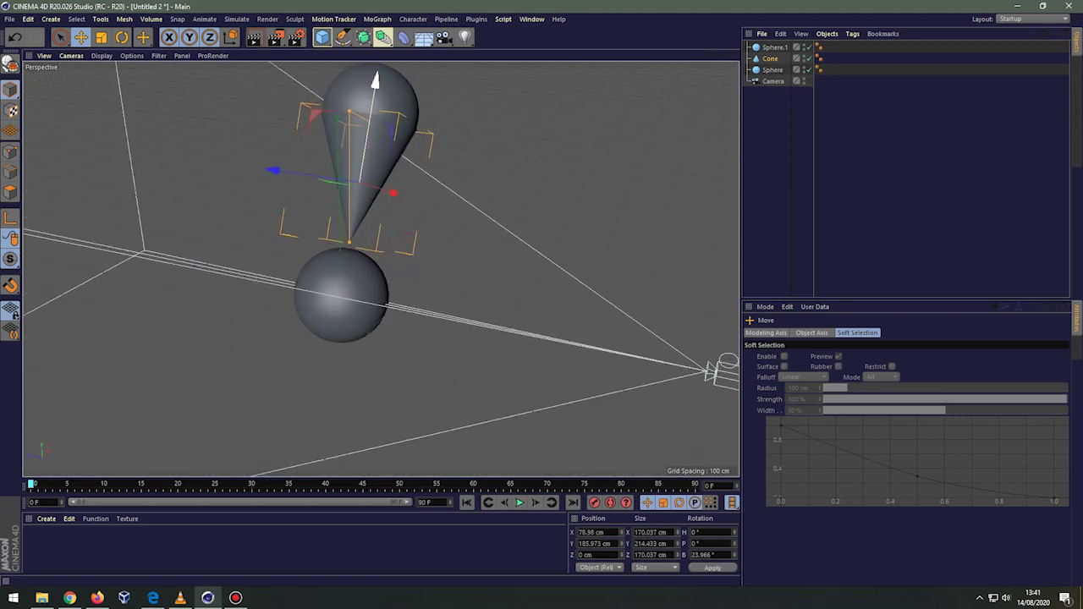
{"action": "left_click_drag", "start_coordinate": [380, 269], "coordinate": [380, 269], "text": "alt"}
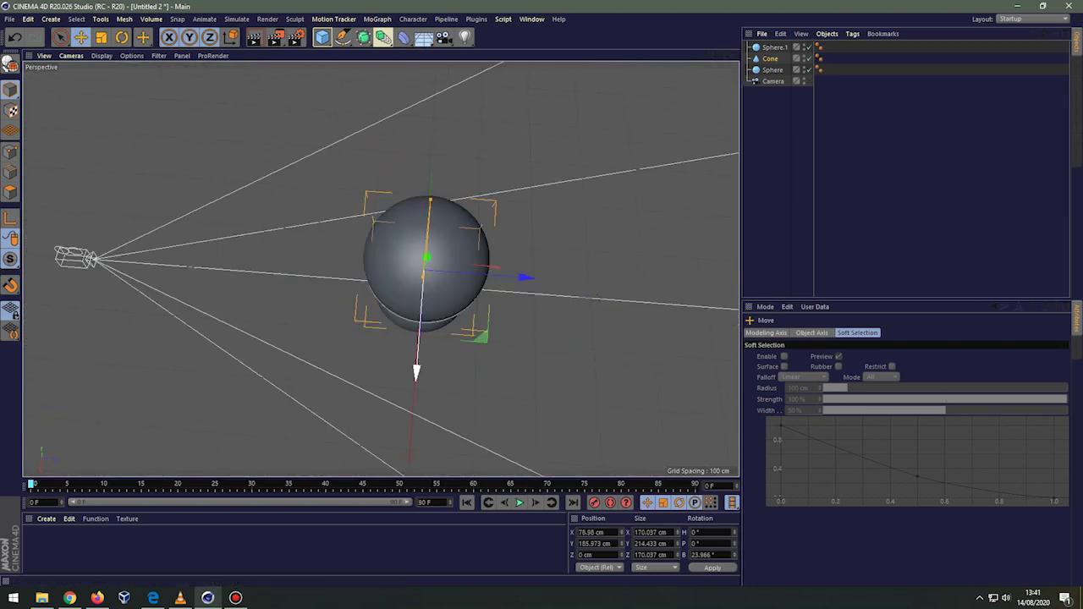
{"action": "left_click_drag", "start_coordinate": [416, 372], "coordinate": [415, 372]}
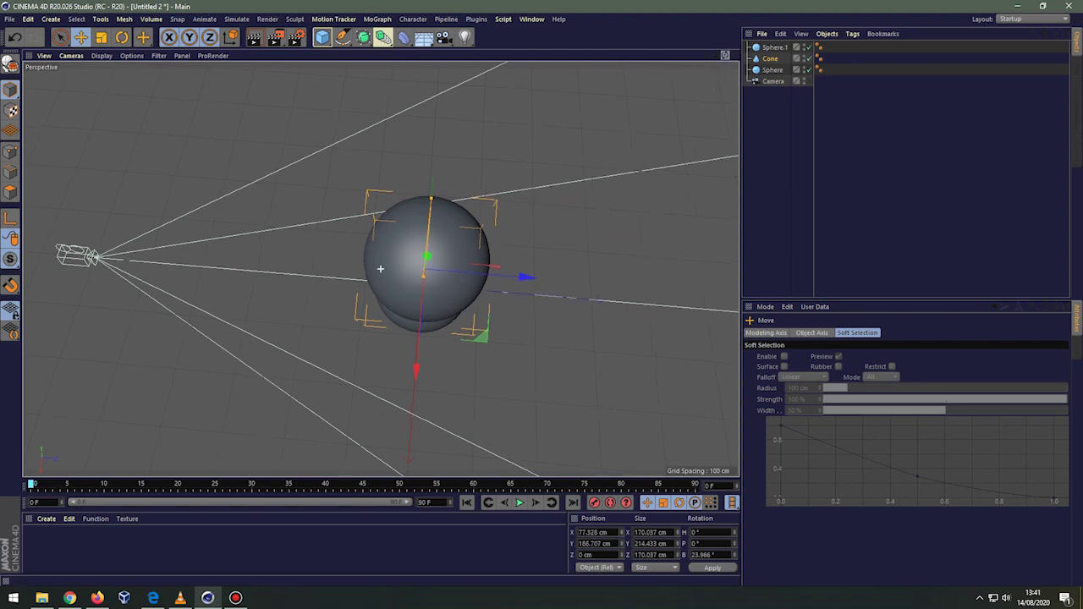
{"action": "mouse_move", "coordinate": [380, 269]}
{"action": "left_mouse_down", "text": "alt"}
{"action": "mouse_move", "coordinate": [412, 358]}
{"action": "mouse_move", "coordinate": [380, 268]}
{"action": "mouse_move", "coordinate": [397, 279]}
{"action": "left_mouse_up", "text": "alt"}
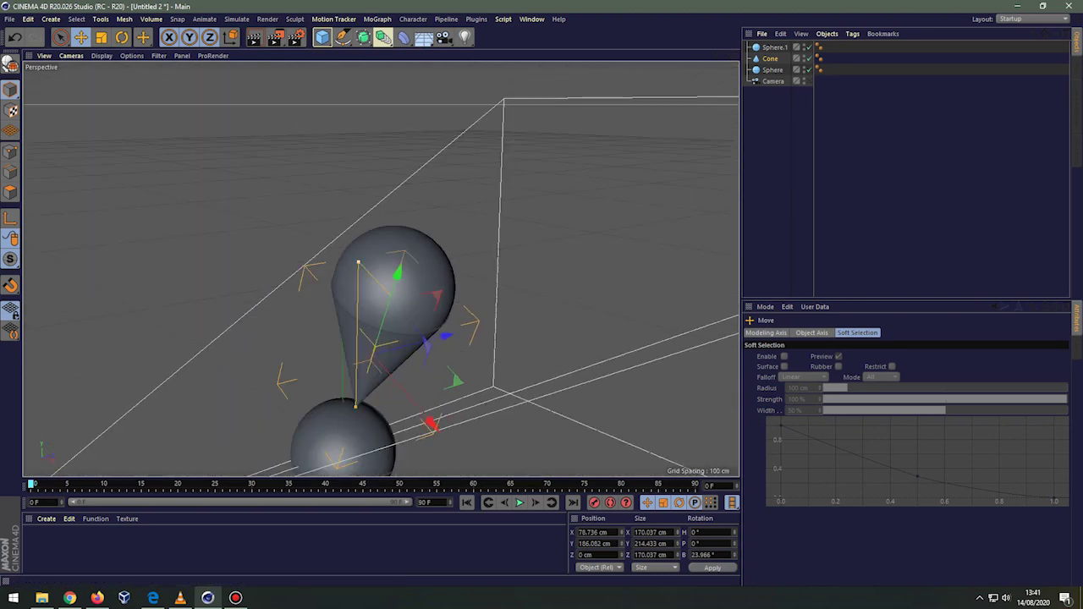
{"action": "left_click_drag", "start_coordinate": [358, 262], "coordinate": [357, 263]}
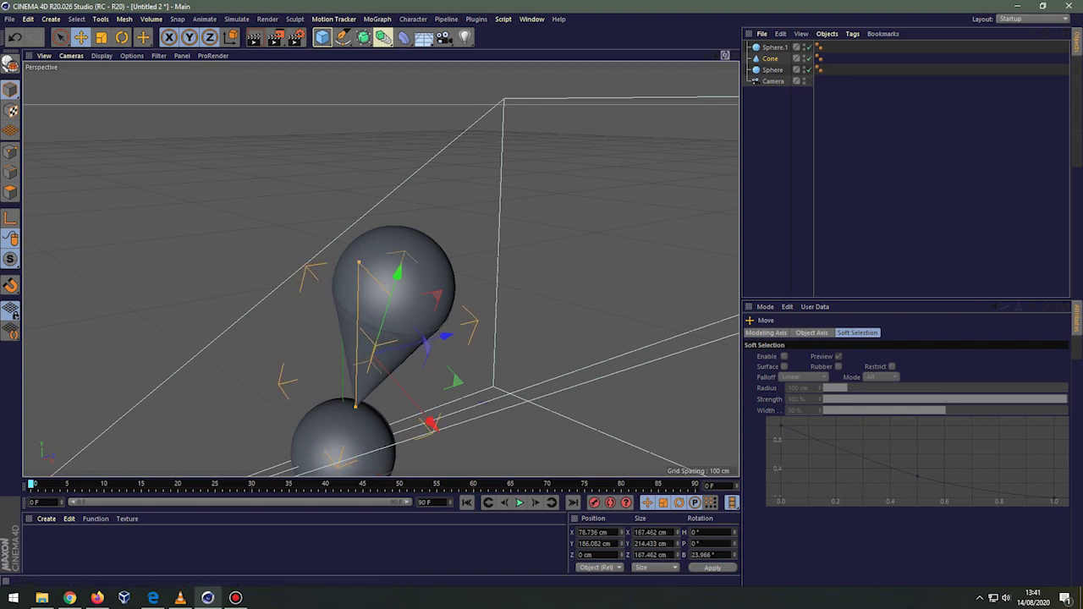
{"action": "left_click_drag", "start_coordinate": [393, 338], "coordinate": [380, 269], "text": "alt"}
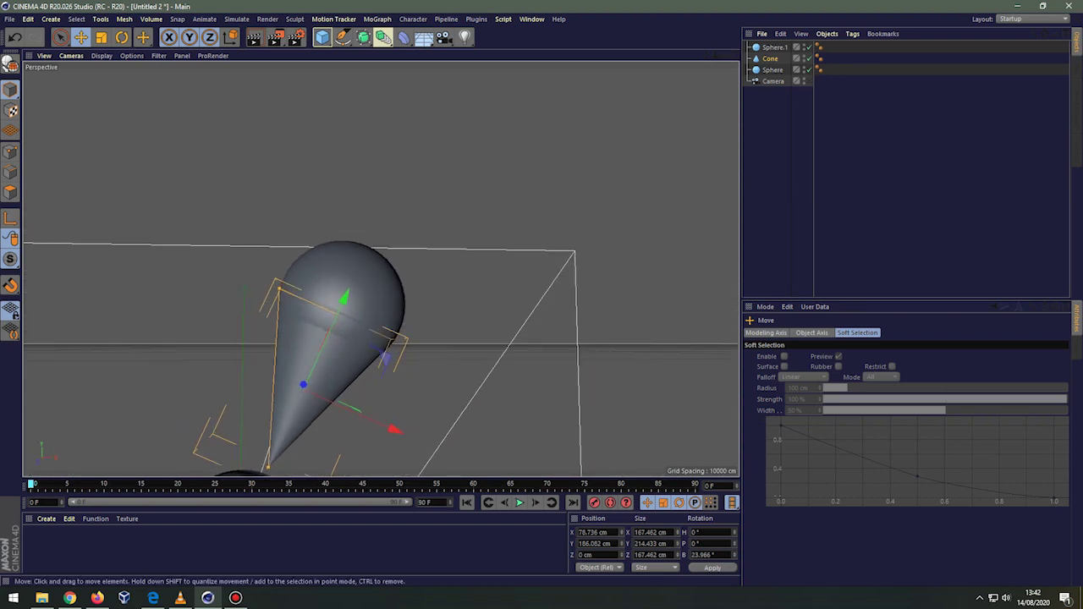
{"action": "key", "text": "F5"}
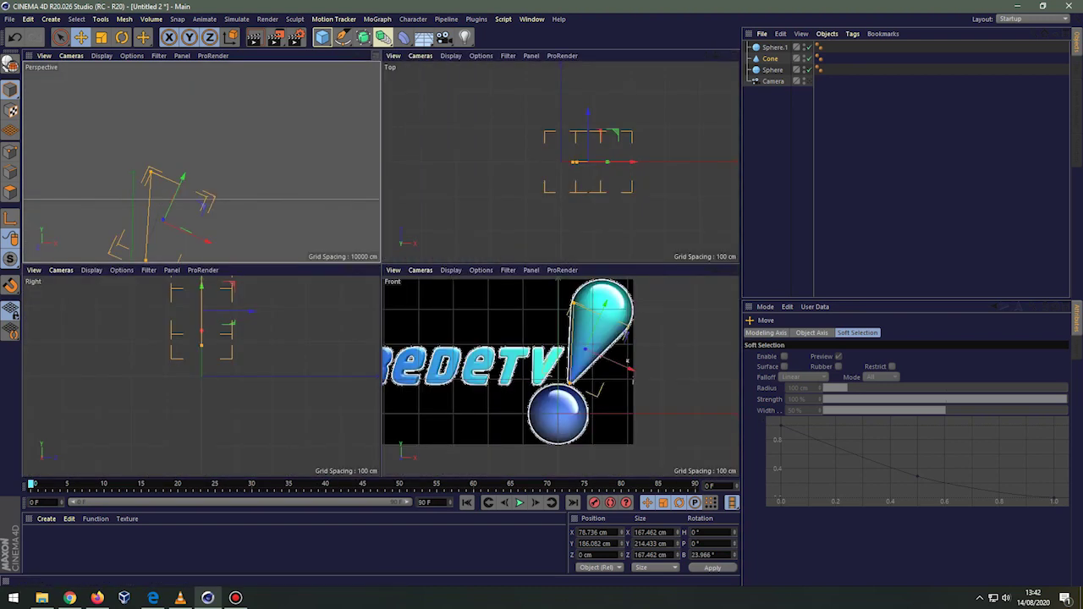
- Zoom the Front view in on where the cone's tip meets the lower sphere
{"action": "key", "text": "F4"}
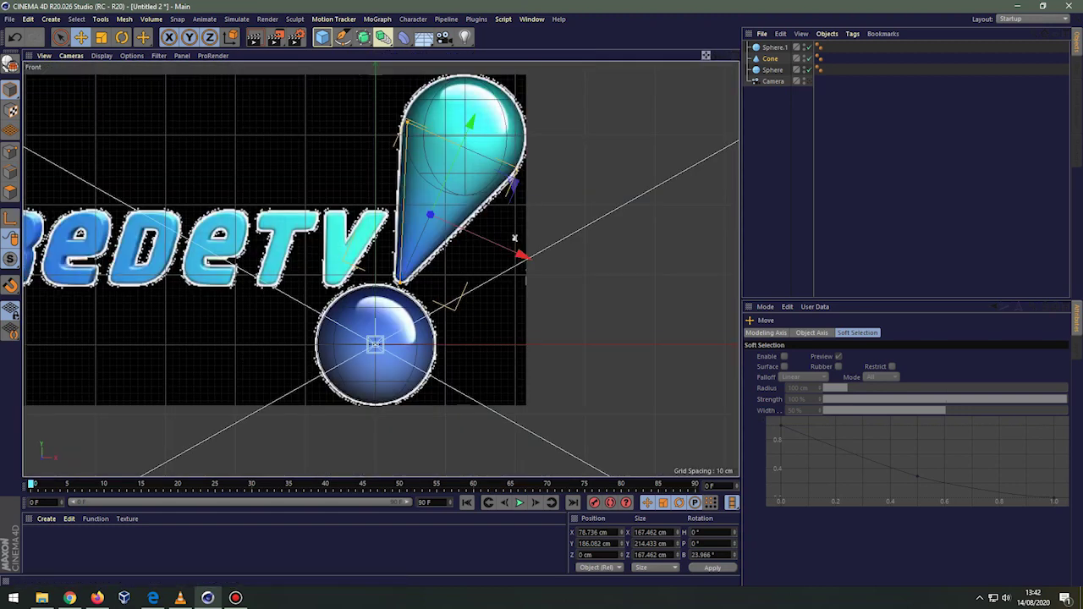
{"action": "left_click_drag", "start_coordinate": [705, 55], "coordinate": [699, 160]}
{"action": "scroll", "coordinate": [381, 269], "scroll_direction": "up", "scroll_amount": 5}
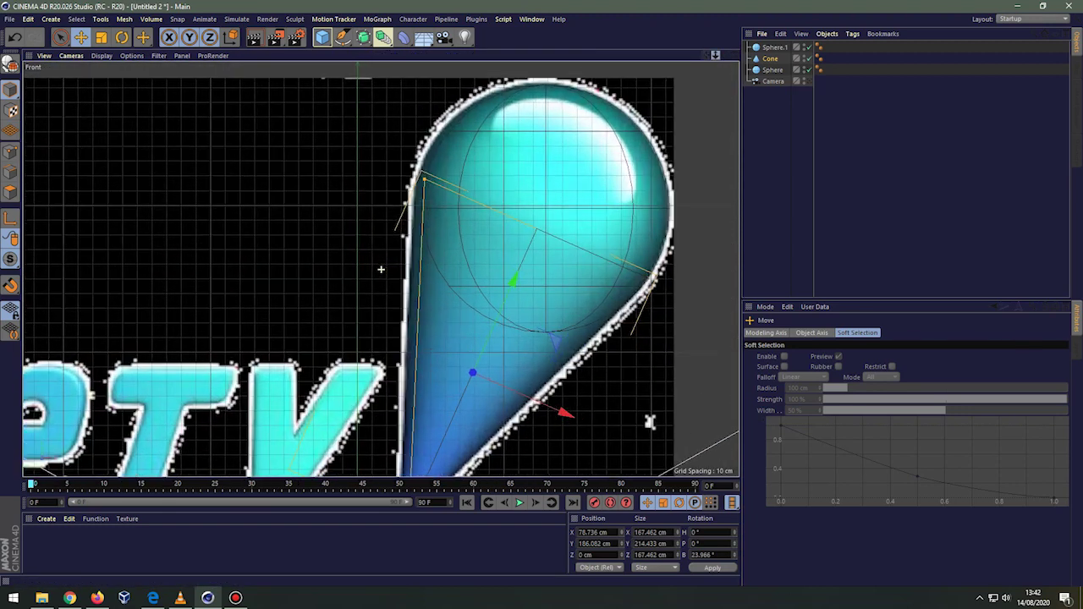
{"action": "scroll", "coordinate": [381, 269], "scroll_direction": "up", "scroll_amount": 1}
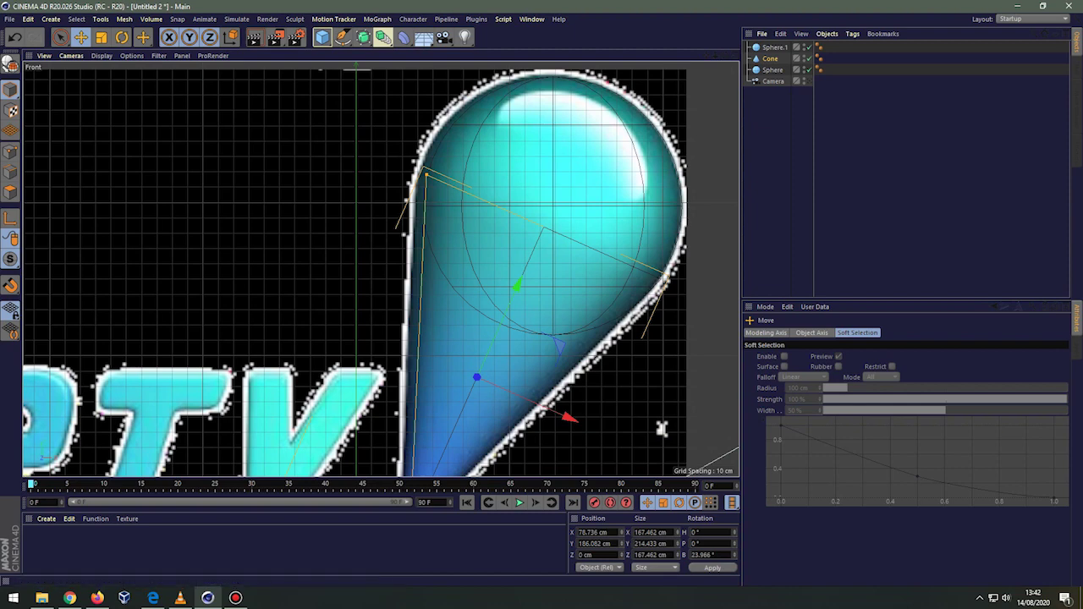
{"action": "middle_click_drag", "start_coordinate": [380, 463], "coordinate": [381, 269]}
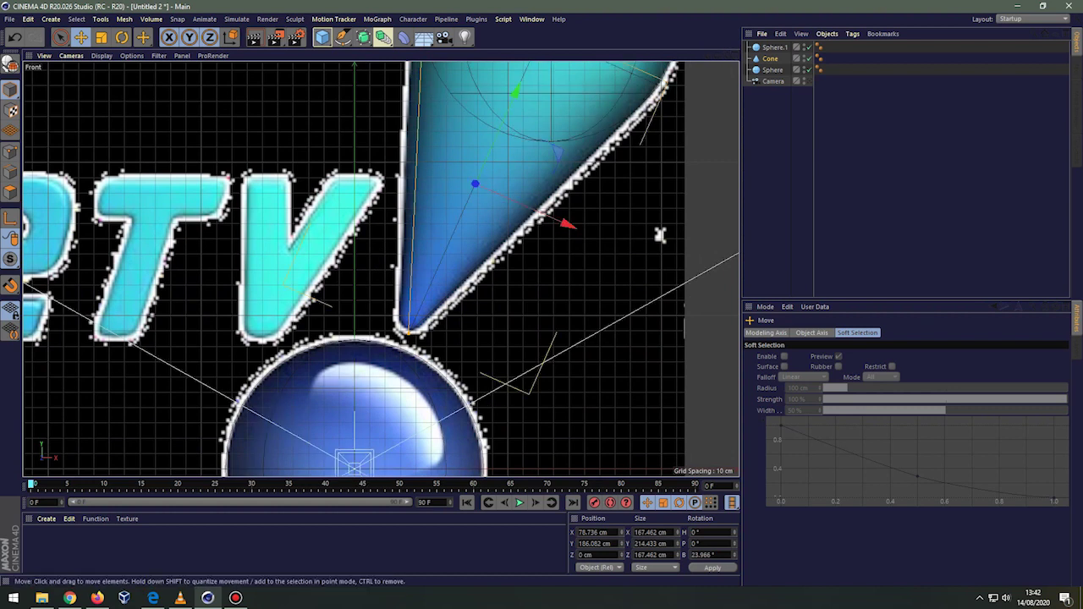
{"action": "scroll", "coordinate": [652, 234], "scroll_direction": "down", "scroll_amount": 1}
{"action": "scroll", "coordinate": [592, 241], "scroll_direction": "down", "scroll_amount": 2}
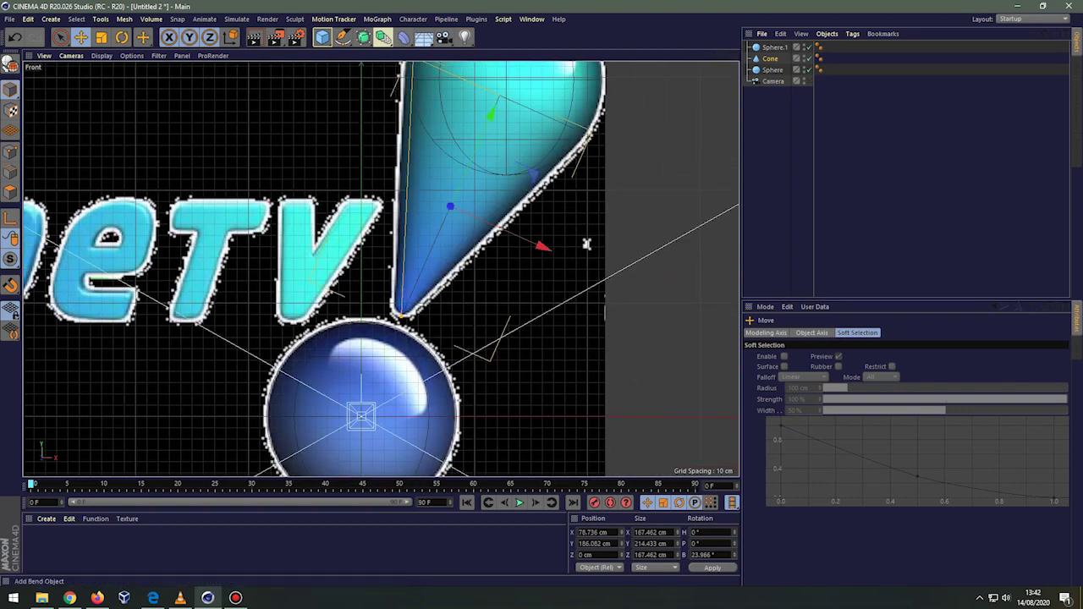
- Add a third sphere, shrink it and move it toward the cone tip
{"action": "left_click_drag", "start_coordinate": [321, 36], "coordinate": [550, 73]}
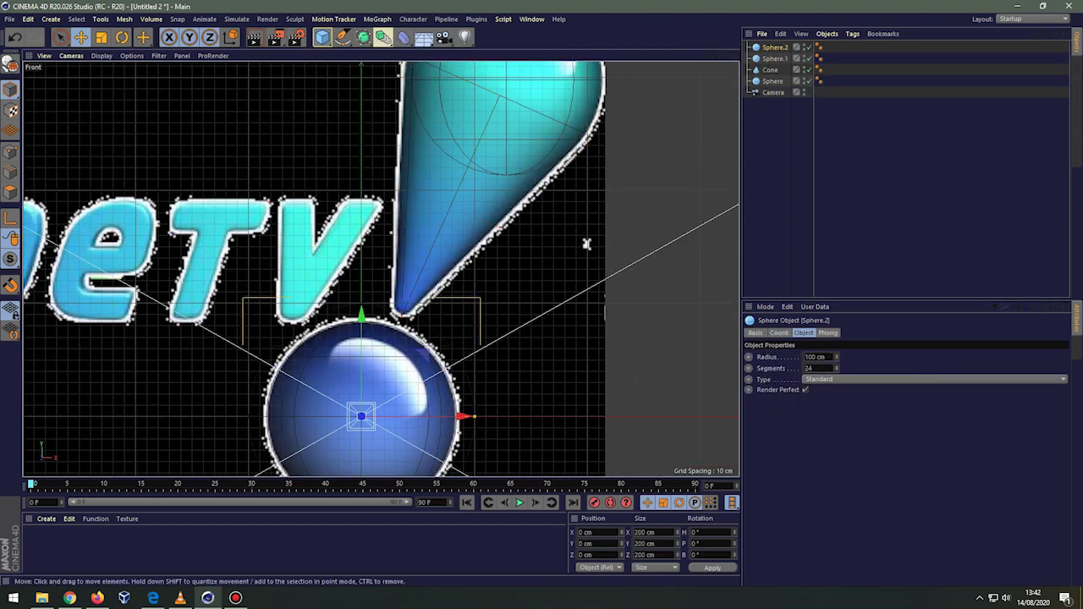
{"action": "left_click_drag", "start_coordinate": [362, 314], "coordinate": [361, 174]}
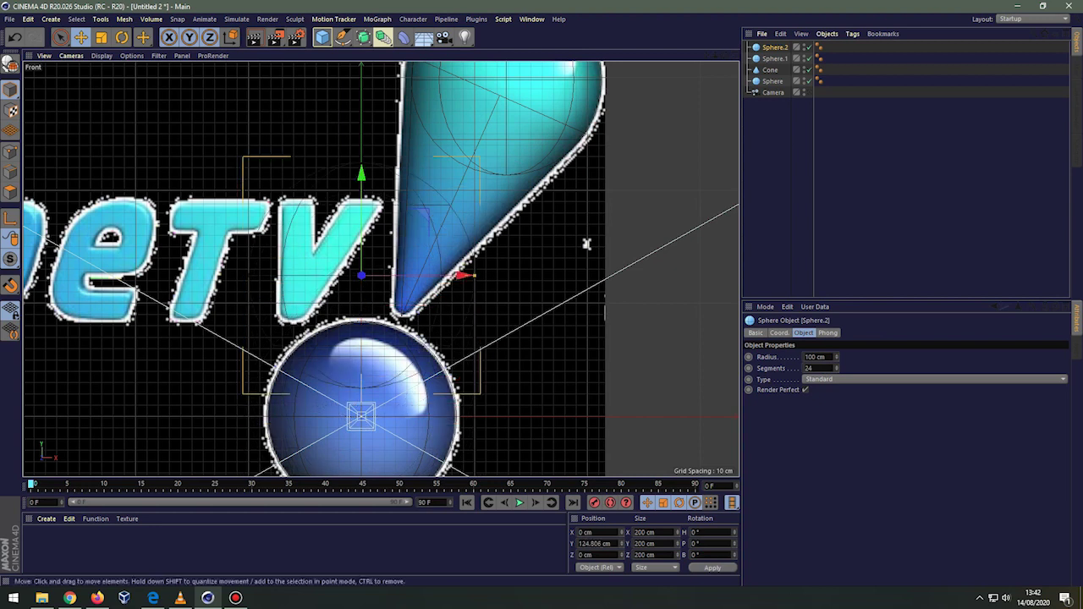
{"action": "left_click_drag", "start_coordinate": [441, 275], "coordinate": [383, 275]}
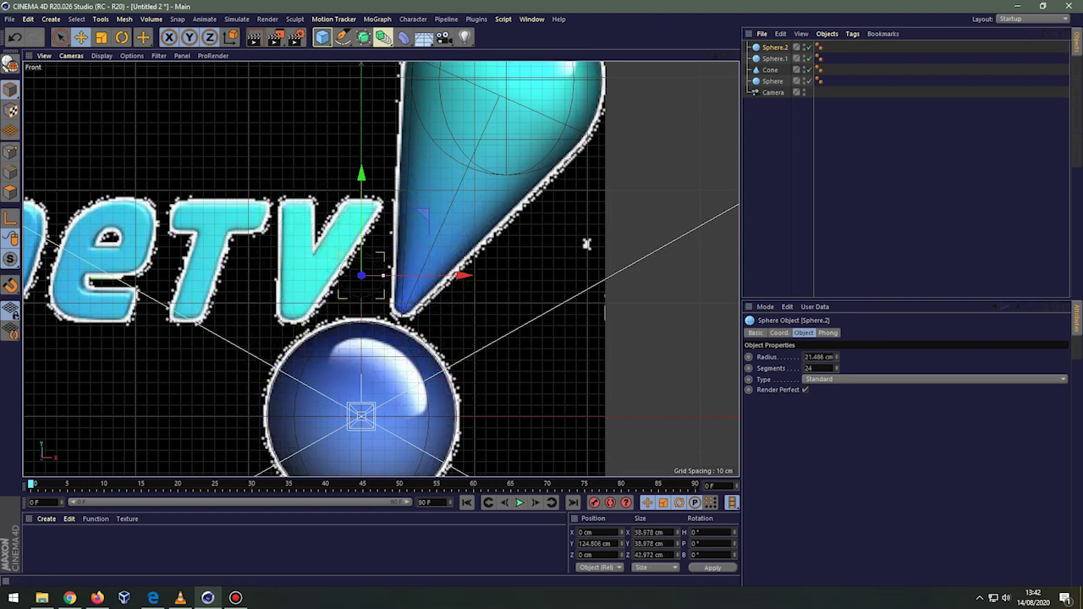
{"action": "left_click_drag", "start_coordinate": [461, 275], "coordinate": [510, 275]}
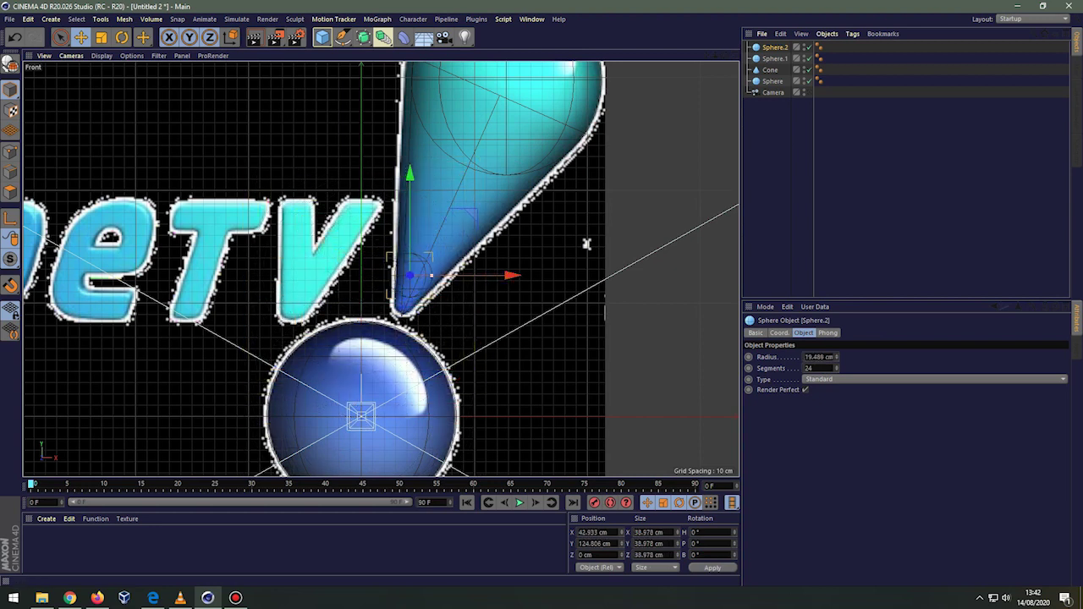
{"action": "mouse_move", "coordinate": [431, 275]}
{"action": "left_mouse_down"}
{"action": "mouse_move", "coordinate": [409, 282]}
{"action": "mouse_move", "coordinate": [410, 299]}
{"action": "left_mouse_up"}
{"action": "left_click_drag", "start_coordinate": [511, 299], "coordinate": [505, 298]}
- Fit Sphere.2 (radius 6.835 cm) into the cone tip at X 37.777, Y 100.82 cm
{"action": "scroll", "coordinate": [587, 244], "scroll_direction": "up", "scroll_amount": 2}
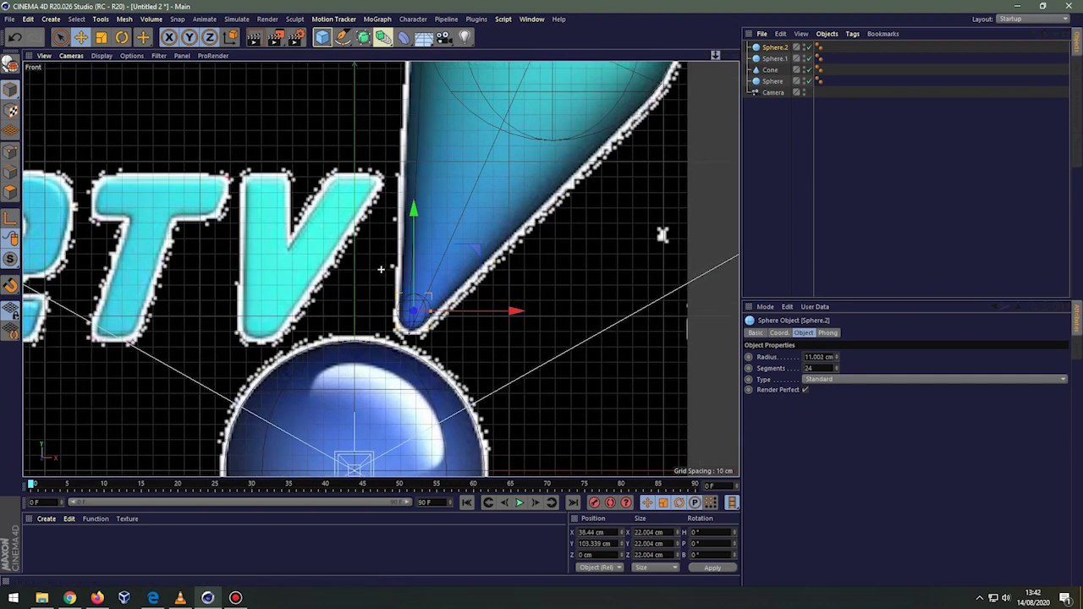
{"action": "scroll", "coordinate": [586, 243], "scroll_direction": "up", "scroll_amount": 5}
{"action": "scroll", "coordinate": [586, 243], "scroll_direction": "up", "scroll_amount": 2}
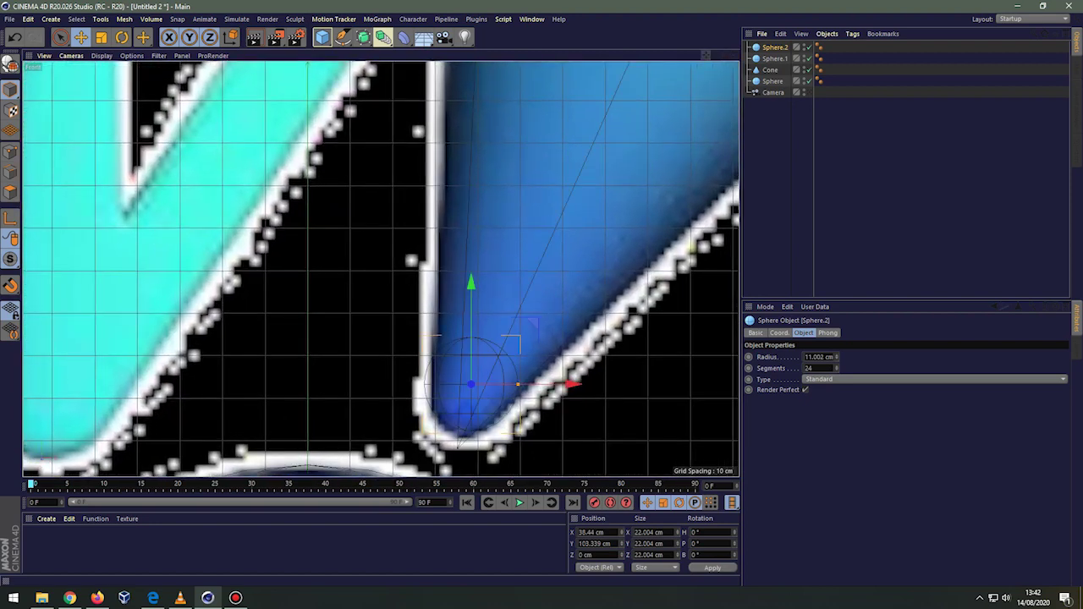
{"action": "left_click_drag", "start_coordinate": [706, 55], "coordinate": [657, 4]}
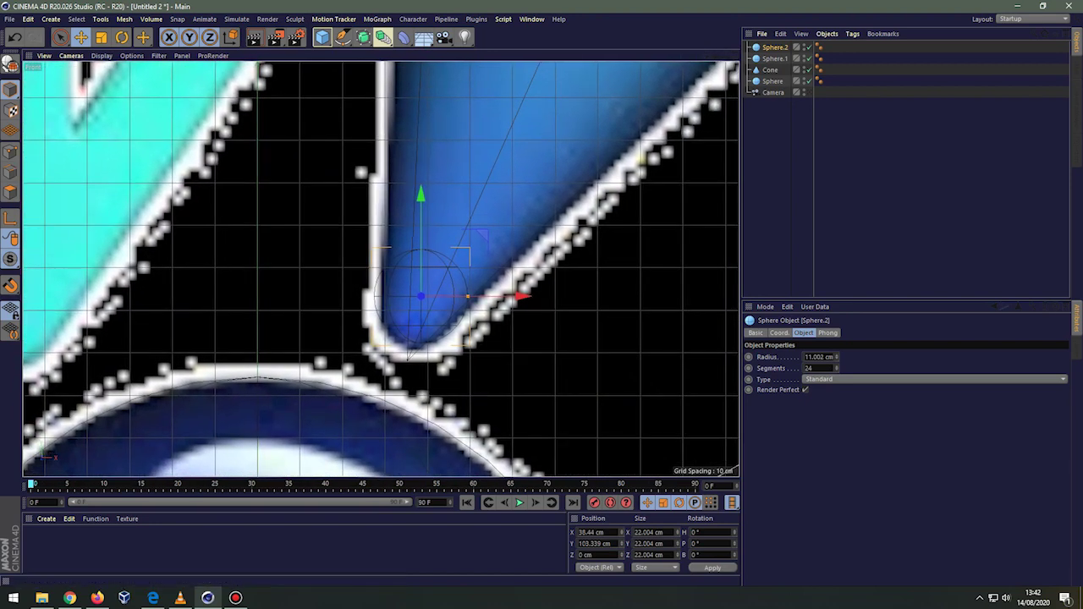
{"action": "left_click_drag", "start_coordinate": [467, 296], "coordinate": [416, 311]}
{"action": "key", "text": "ctrl+z"}
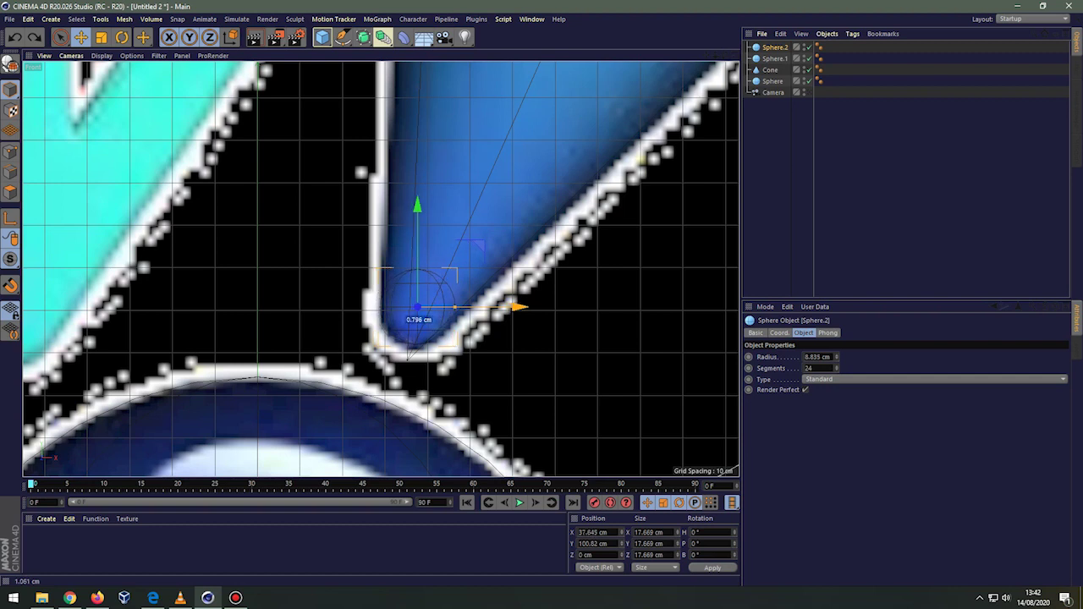
{"action": "left_click_drag", "start_coordinate": [418, 308], "coordinate": [418, 307]}
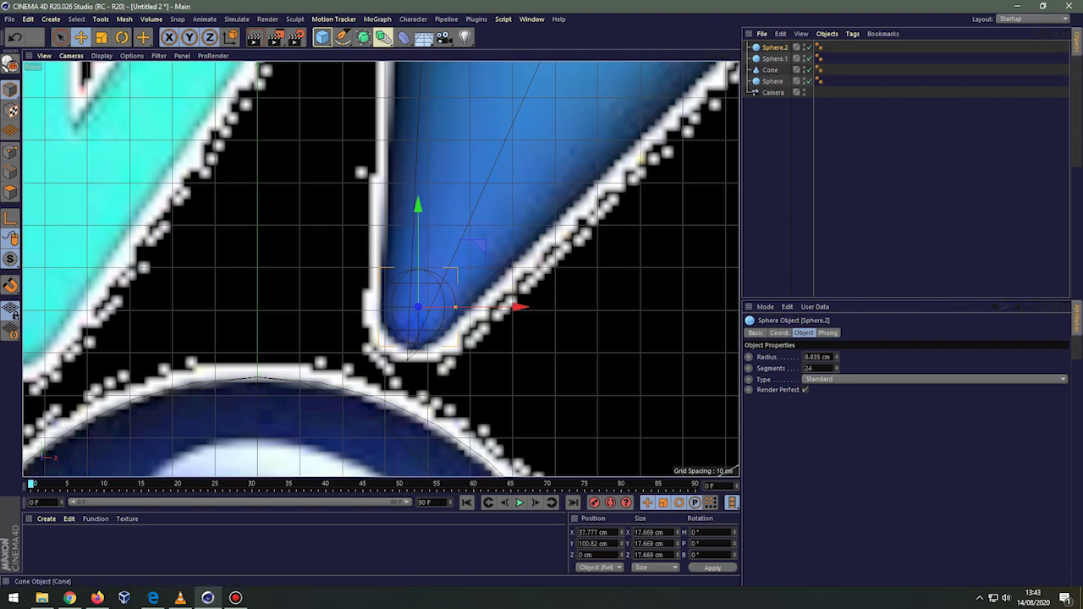
{"action": "middle_click", "coordinate": [418, 308]}
{"action": "middle_click", "coordinate": [418, 308]}
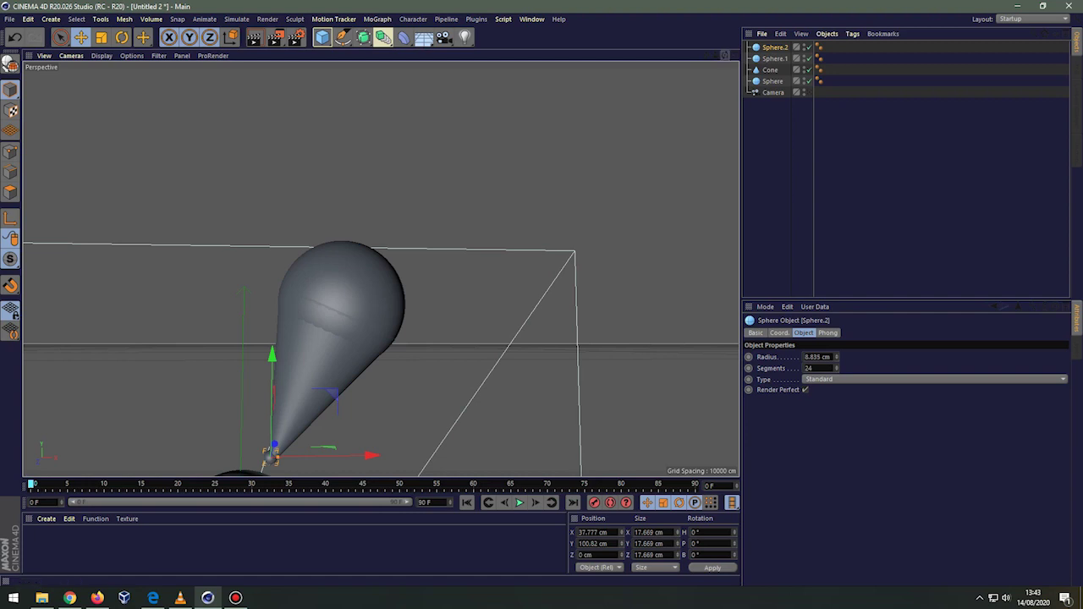
- Zoom in on the cone tip and move the small sphere right and up
{"action": "left_click_drag", "start_coordinate": [381, 269], "coordinate": [381, 269], "text": "alt"}
{"action": "scroll", "coordinate": [380, 269], "scroll_direction": "up", "scroll_amount": 2}
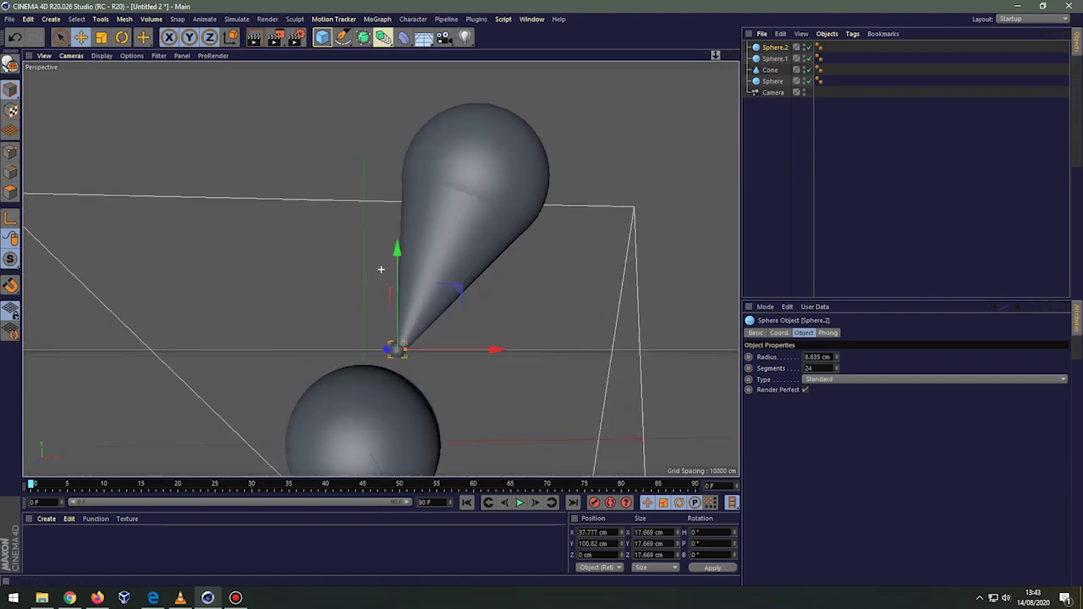
{"action": "scroll", "coordinate": [381, 269], "scroll_direction": "up", "scroll_amount": 5}
{"action": "scroll", "coordinate": [381, 269], "scroll_direction": "up", "scroll_amount": 2}
{"action": "scroll", "coordinate": [381, 269], "scroll_direction": "up", "scroll_amount": 3}
{"action": "scroll", "coordinate": [381, 269], "scroll_direction": "down", "scroll_amount": 5}
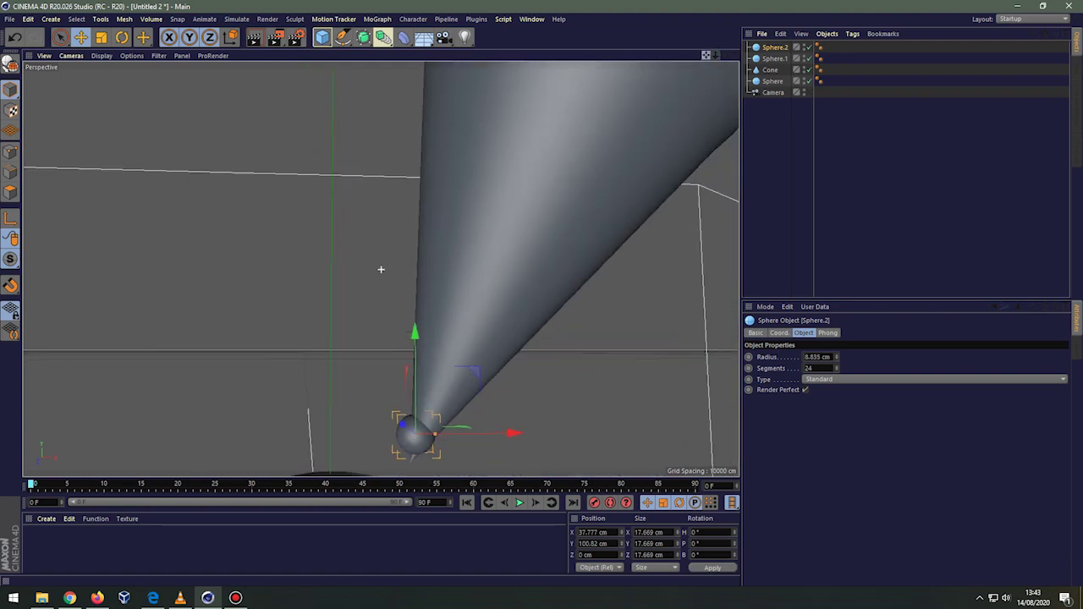
{"action": "scroll", "coordinate": [381, 269], "scroll_direction": "down", "scroll_amount": 2}
{"action": "left_click_drag", "start_coordinate": [381, 269], "coordinate": [375, 254], "text": "alt"}
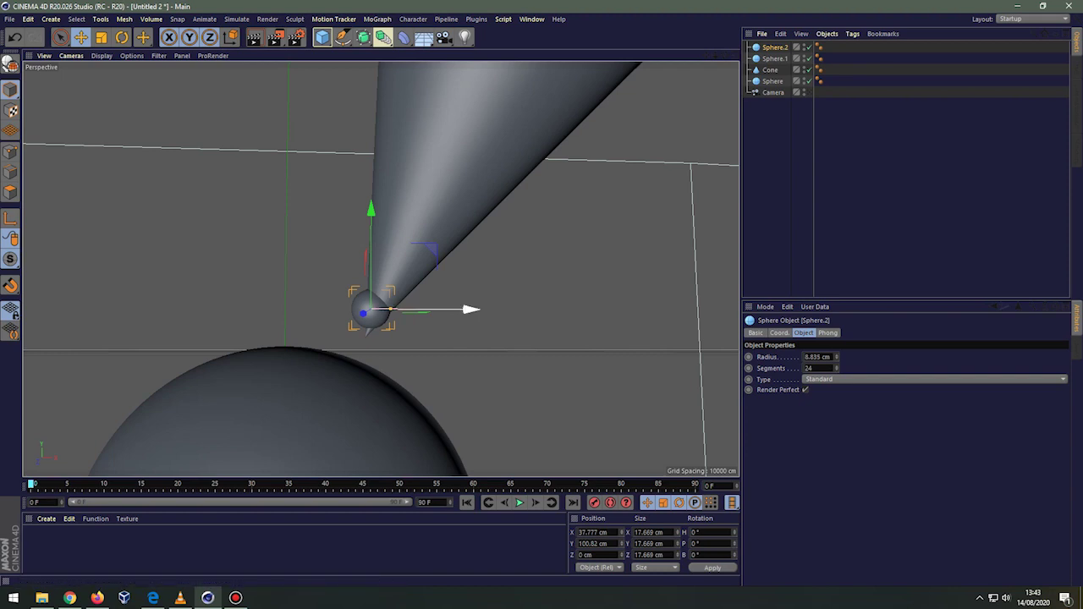
{"action": "left_click_drag", "start_coordinate": [467, 310], "coordinate": [476, 309]}
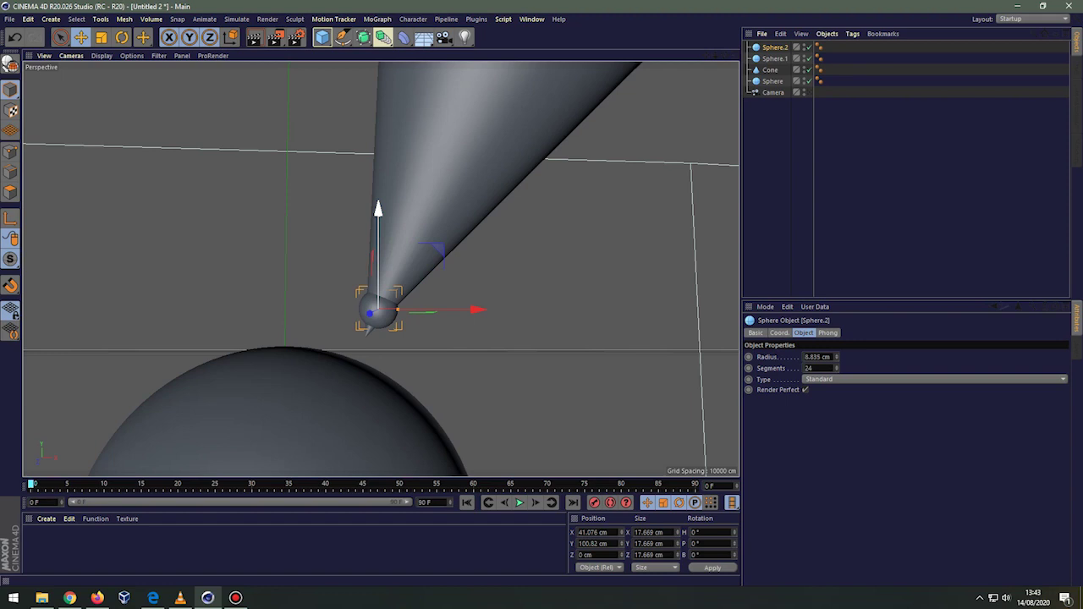
{"action": "left_click_drag", "start_coordinate": [378, 209], "coordinate": [378, 197]}
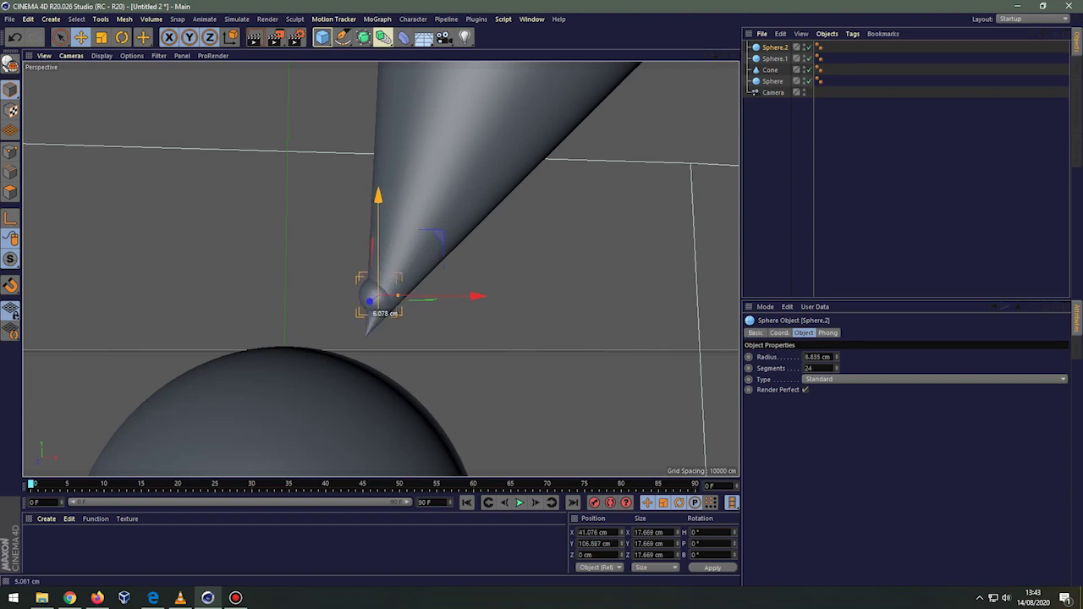
- Nudge Sphere.2 to X 44.866, Y 109.83 cm so it sits in the cone's point
{"action": "left_click_drag", "start_coordinate": [423, 297], "coordinate": [428, 296]}
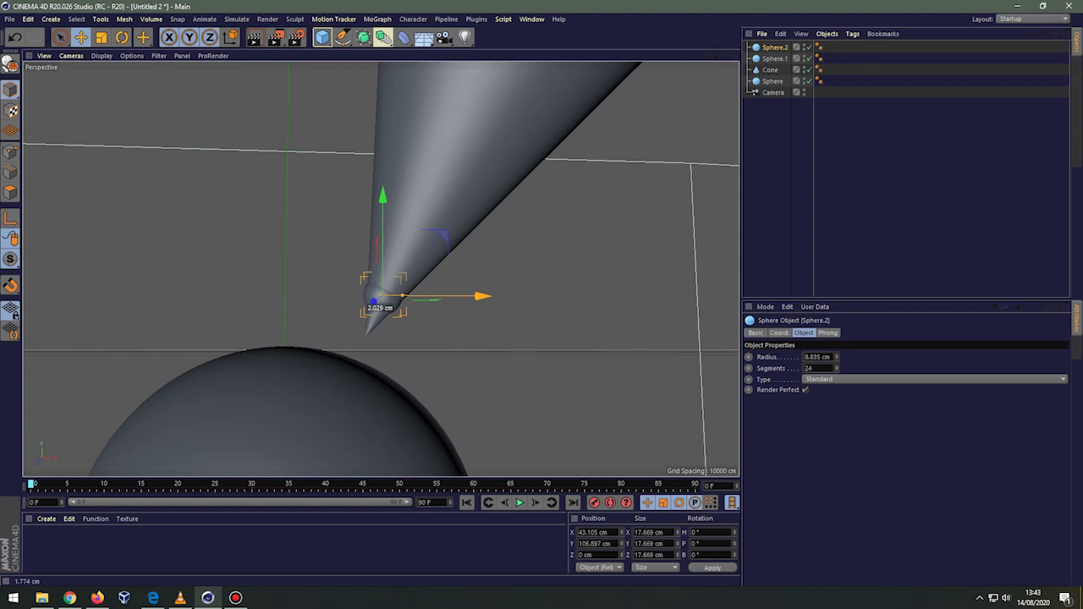
{"action": "left_click_drag", "start_coordinate": [382, 254], "coordinate": [382, 251]}
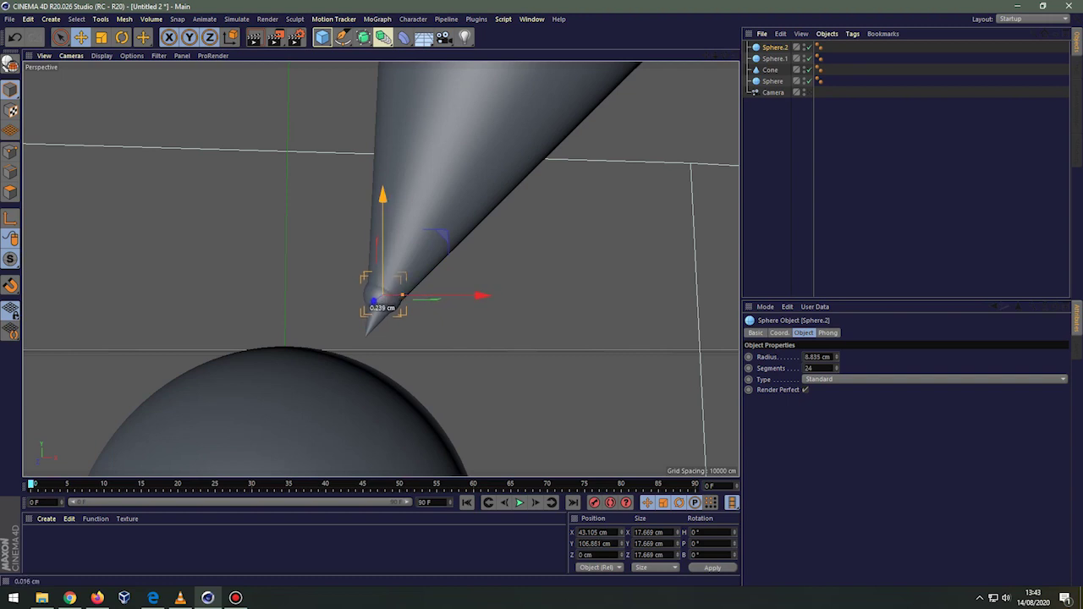
{"action": "left_click_drag", "start_coordinate": [448, 293], "coordinate": [451, 292]}
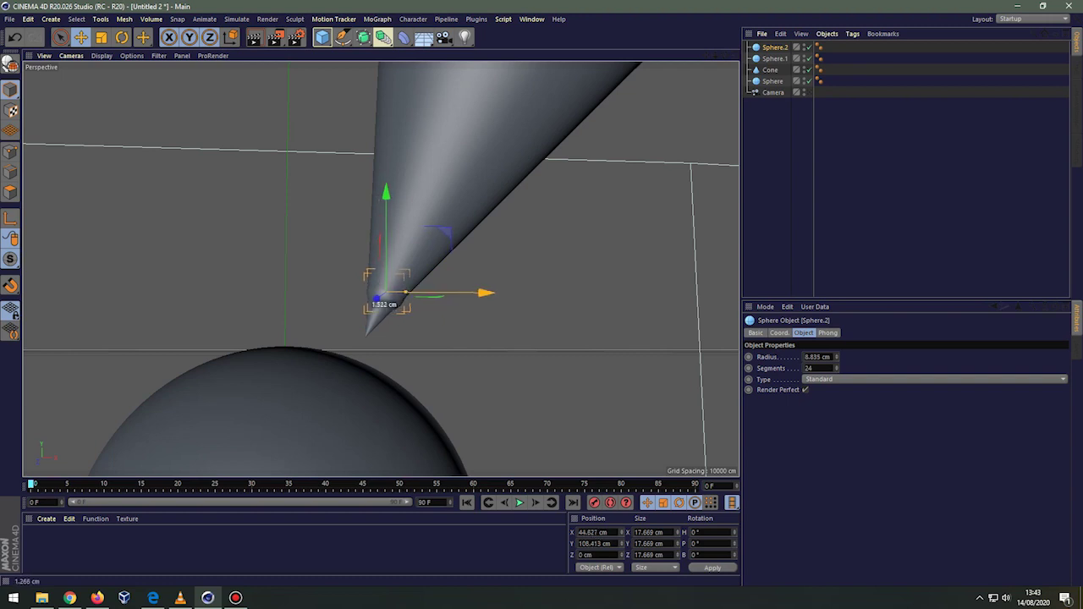
{"action": "left_click_drag", "start_coordinate": [383, 220], "coordinate": [383, 217]}
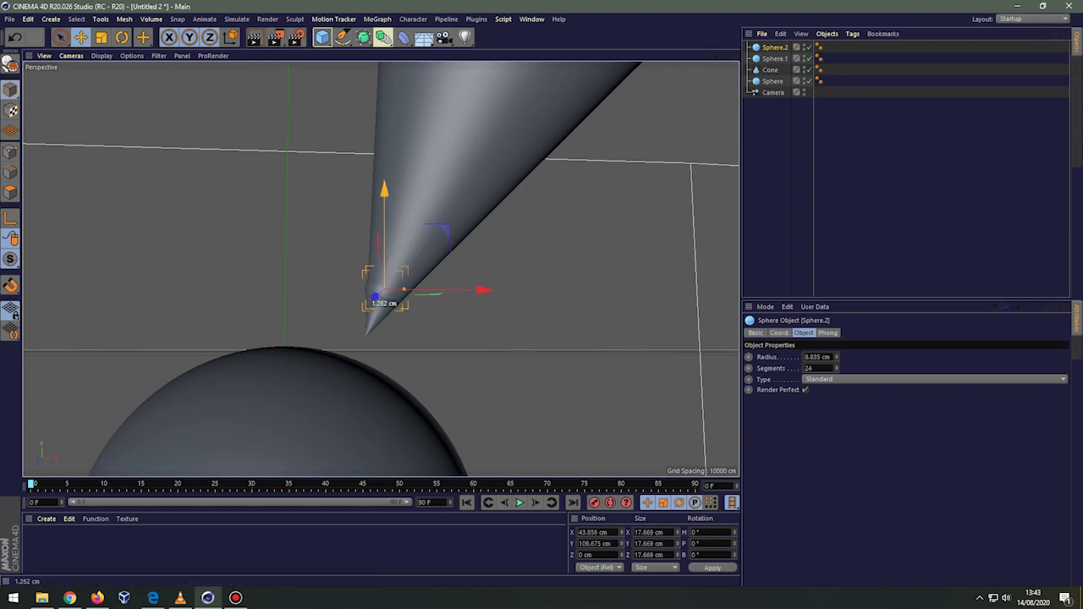
{"action": "left_click_drag", "start_coordinate": [449, 291], "coordinate": [453, 290]}
{"action": "left_click", "coordinate": [321, 37]}
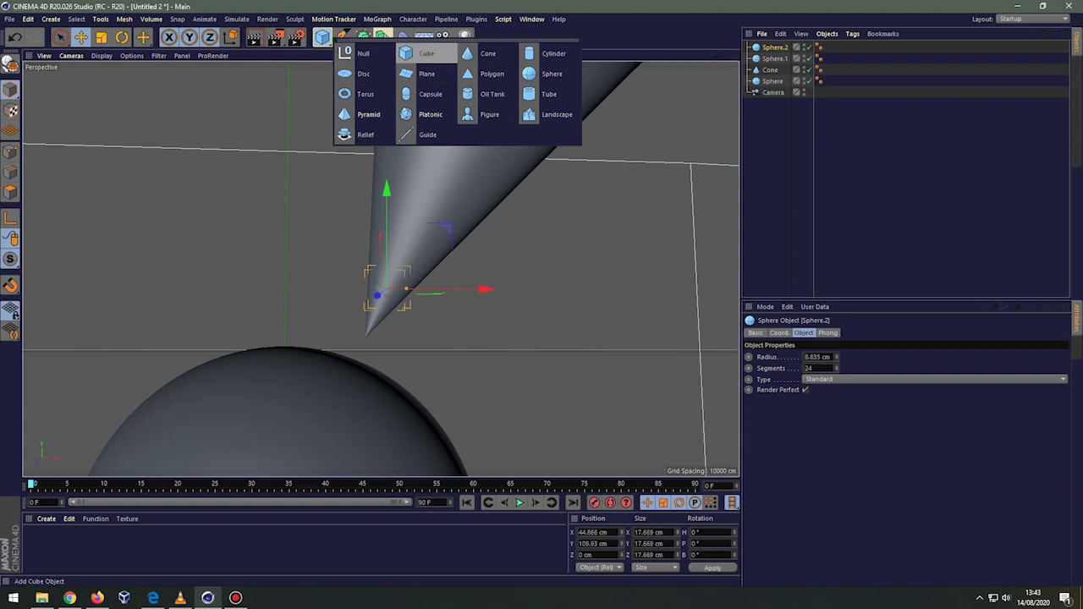
- Add a cube and set its bank rotation to 24° to match the cone
{"action": "left_click", "coordinate": [346, 93]}
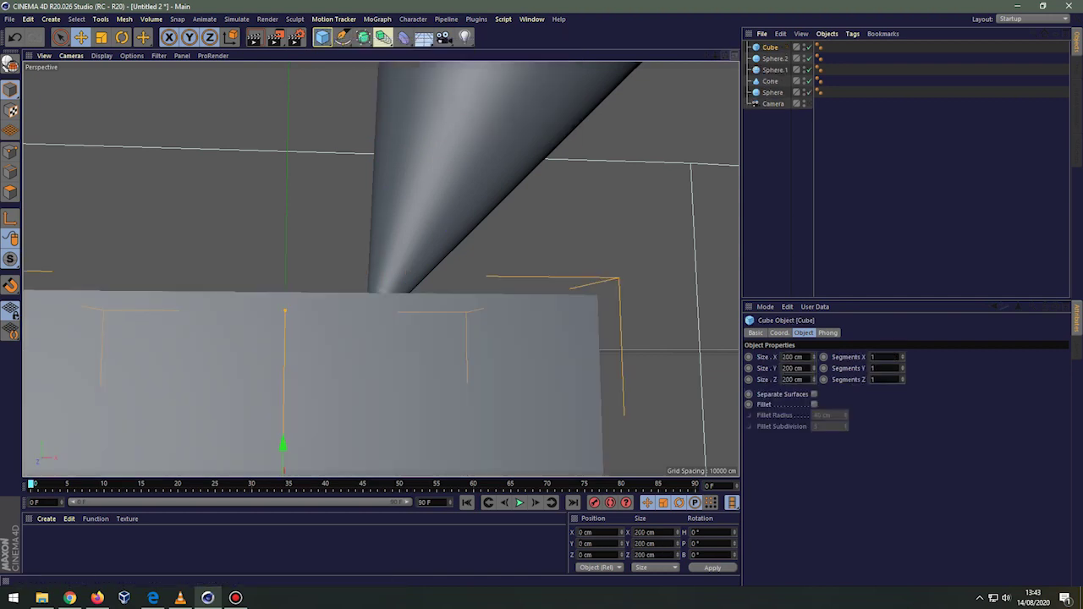
{"action": "scroll", "coordinate": [380, 269], "scroll_direction": "down", "scroll_amount": 3}
{"action": "scroll", "coordinate": [381, 269], "scroll_direction": "up", "scroll_amount": 5}
{"action": "scroll", "coordinate": [380, 269], "scroll_direction": "down", "scroll_amount": 3}
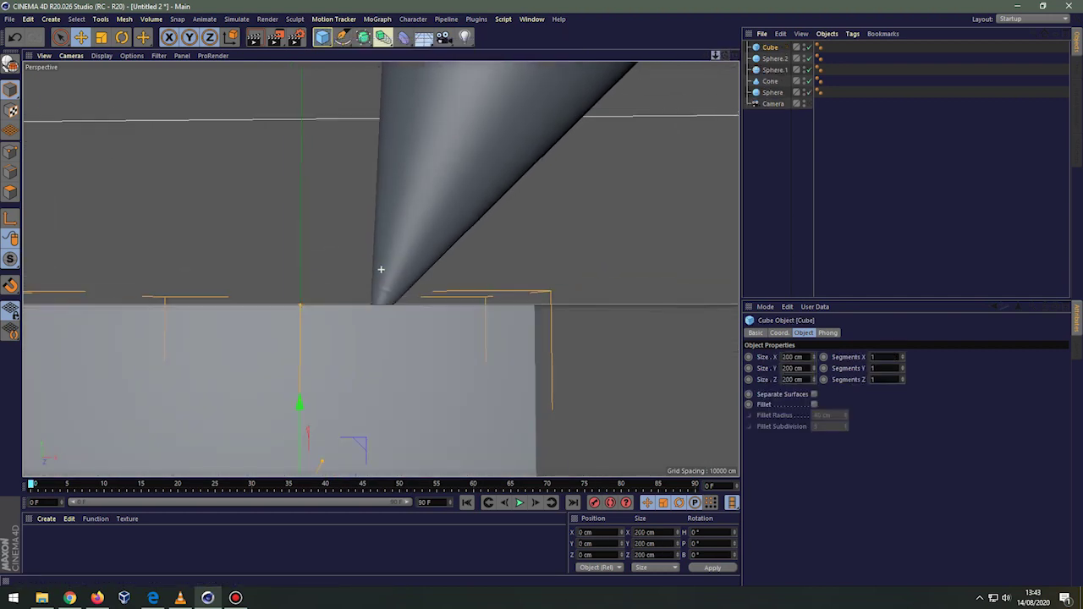
{"action": "scroll", "coordinate": [381, 269], "scroll_direction": "down", "scroll_amount": 2}
{"action": "scroll", "coordinate": [381, 269], "scroll_direction": "down", "scroll_amount": 2}
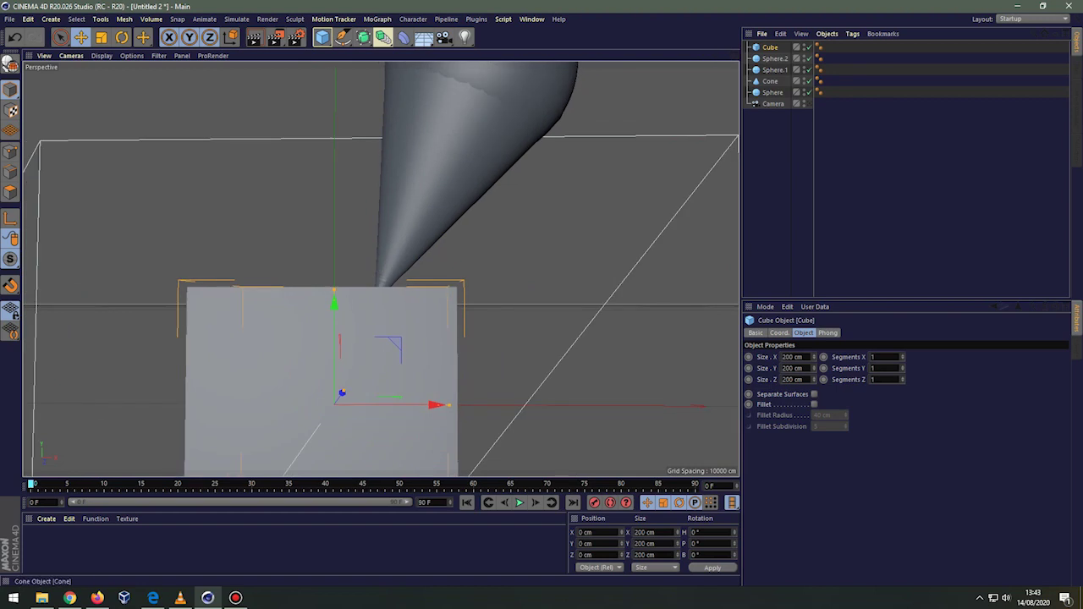
{"action": "left_click", "coordinate": [474, 161]}
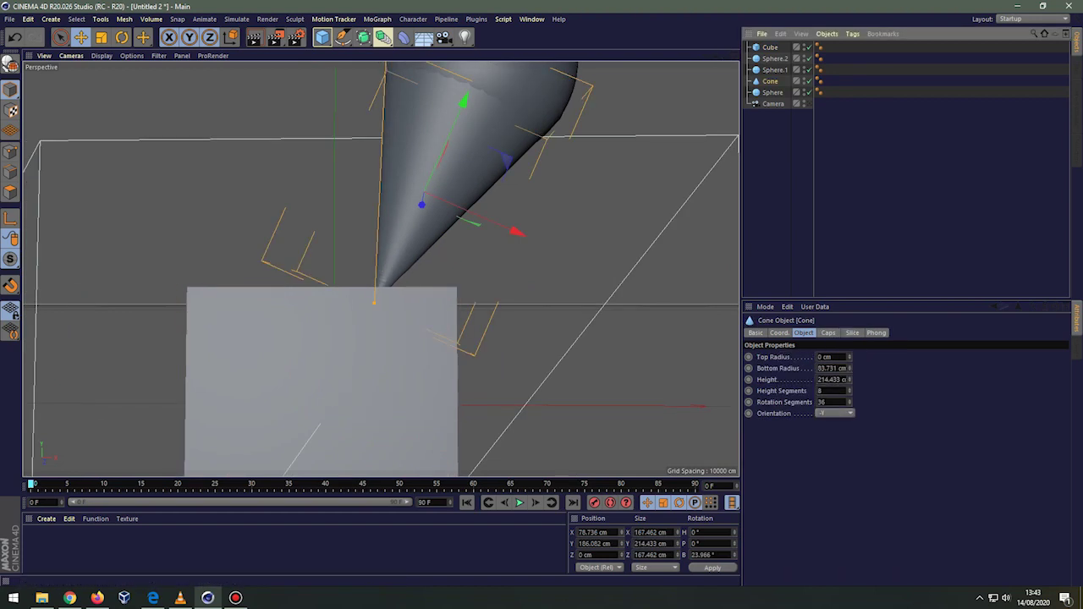
{"action": "left_click", "coordinate": [703, 554]}
{"action": "left_click", "coordinate": [770, 46]}
{"action": "left_click", "coordinate": [703, 555]}
{"action": "type", "text": "24"}
{"action": "key", "text": "Return"}
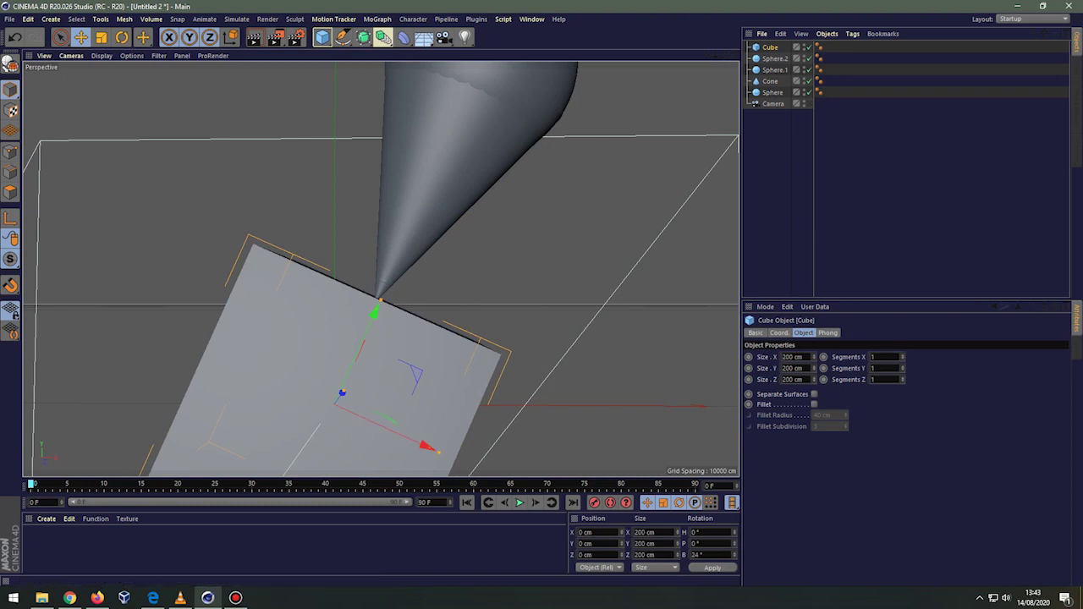
- Scale the cube to 94.884 × 50.252 × 103.774 cm at X 38.36, Y 86.158 cm
{"action": "mouse_move", "coordinate": [380, 220]}
{"action": "left_mouse_down", "text": "alt"}
{"action": "mouse_move", "coordinate": [381, 269]}
{"action": "mouse_move", "coordinate": [381, 254]}
{"action": "left_mouse_up", "text": "alt"}
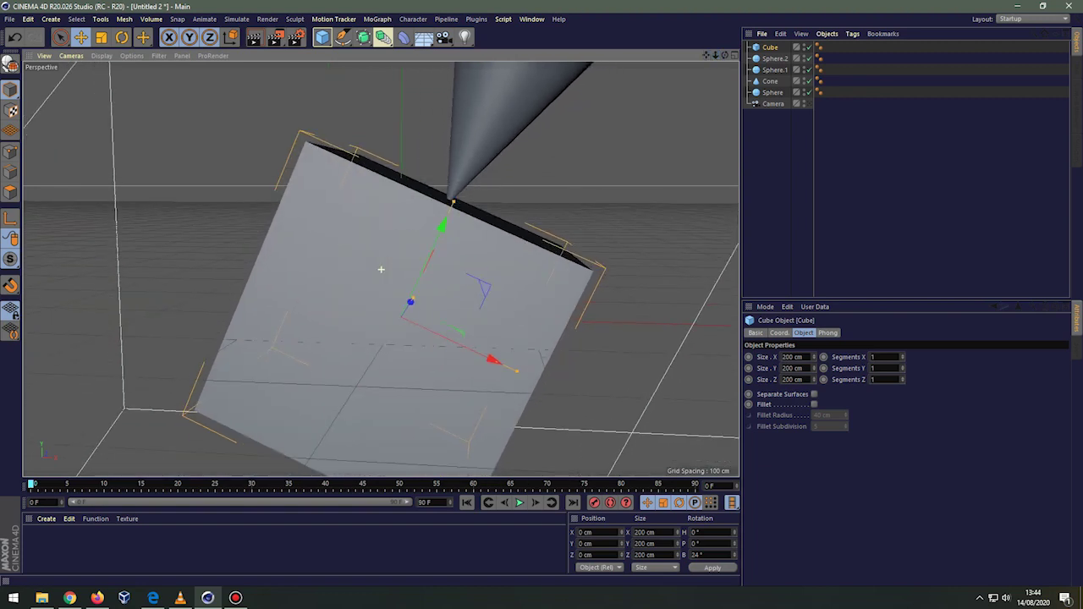
{"action": "left_click_drag", "start_coordinate": [396, 331], "coordinate": [415, 304]}
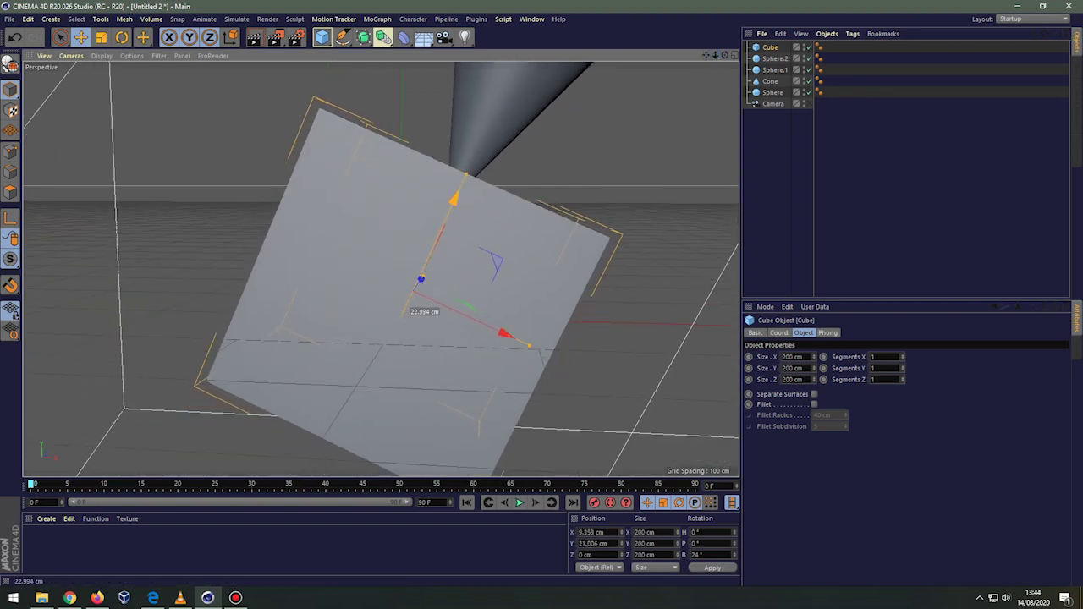
{"action": "left_click_drag", "start_coordinate": [529, 343], "coordinate": [472, 317]}
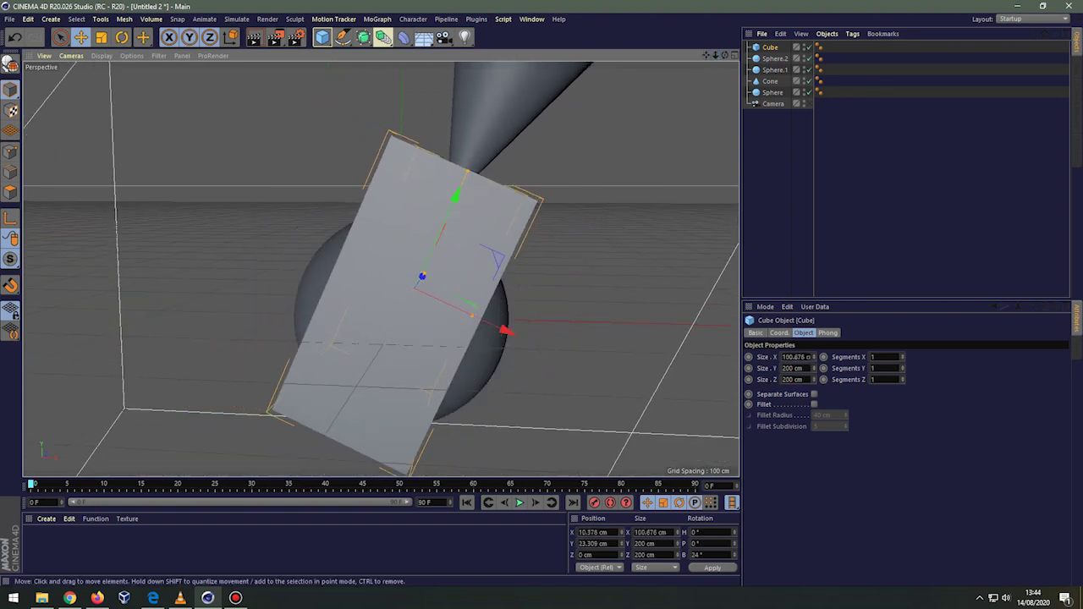
{"action": "left_click_drag", "start_coordinate": [466, 171], "coordinate": [427, 259]}
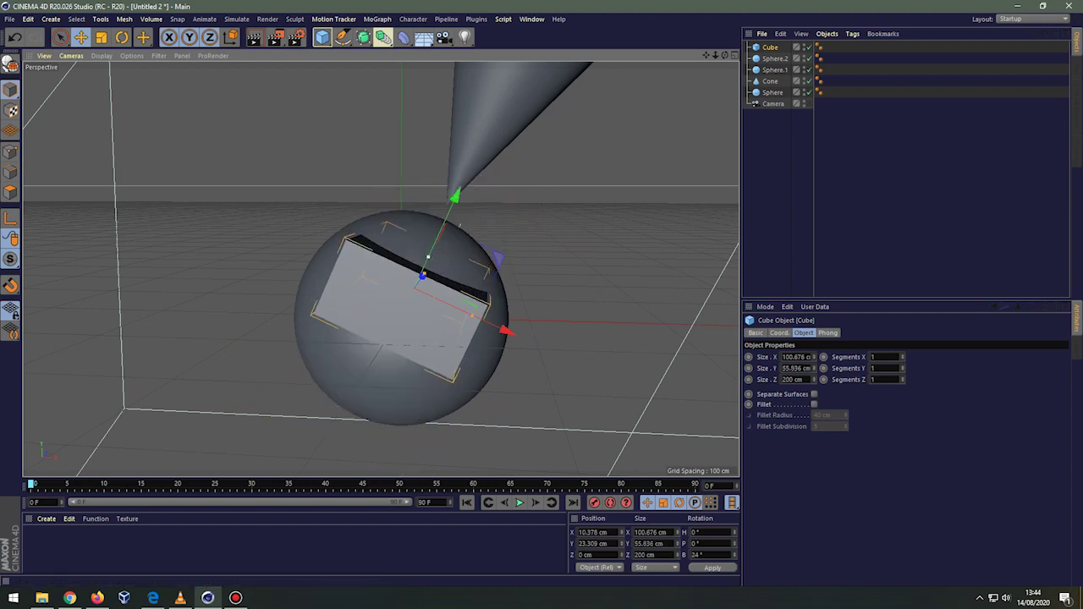
{"action": "left_click_drag", "start_coordinate": [498, 257], "coordinate": [483, 261]}
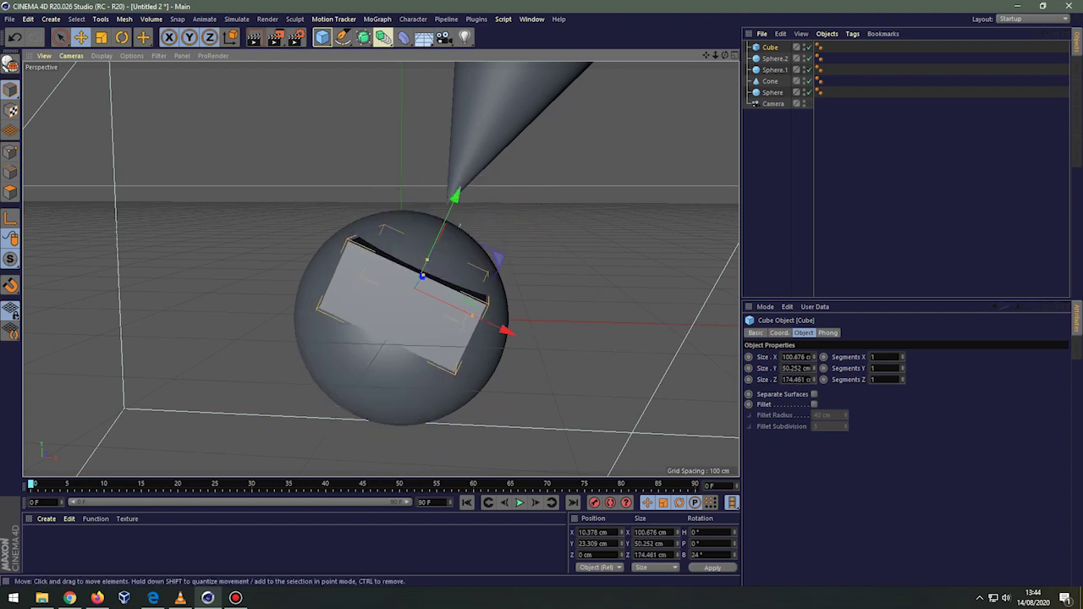
{"action": "left_click_drag", "start_coordinate": [423, 276], "coordinate": [507, 254], "text": "alt"}
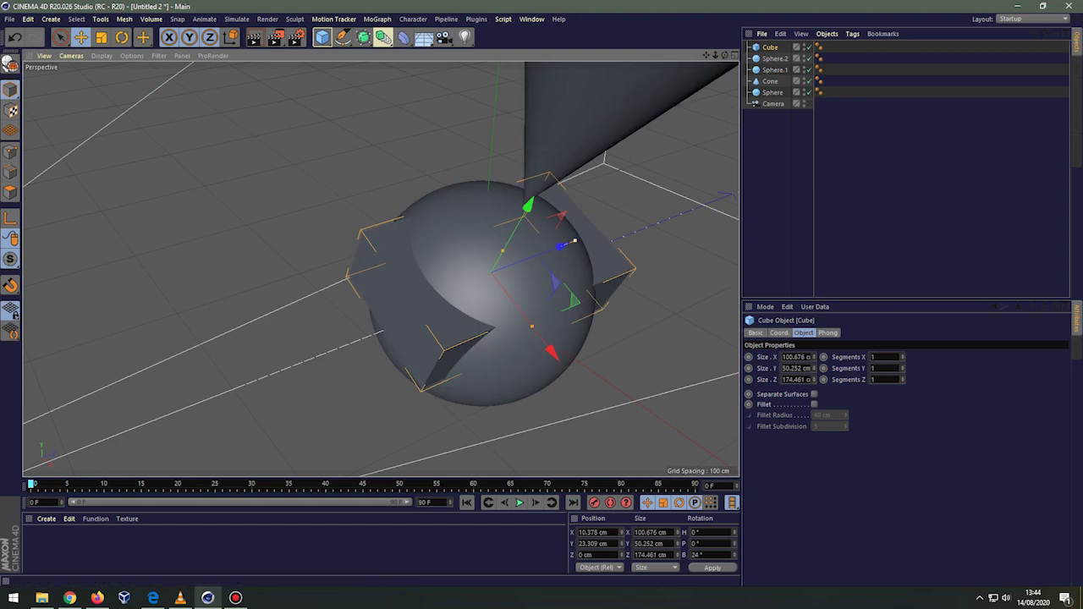
{"action": "left_click_drag", "start_coordinate": [593, 235], "coordinate": [542, 252]}
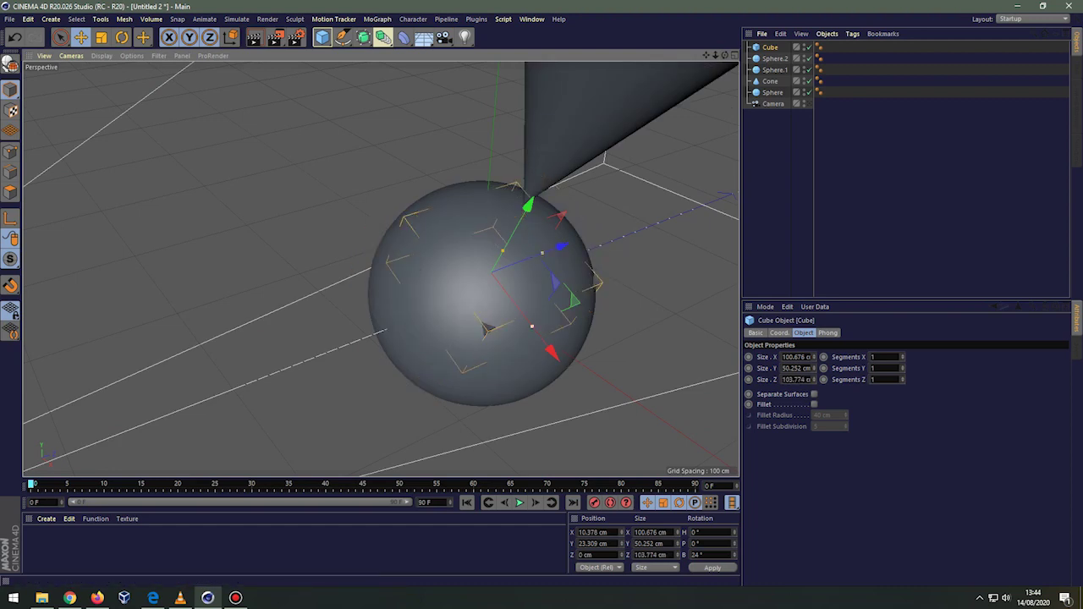
{"action": "left_click_drag", "start_coordinate": [514, 211], "coordinate": [565, 129]}
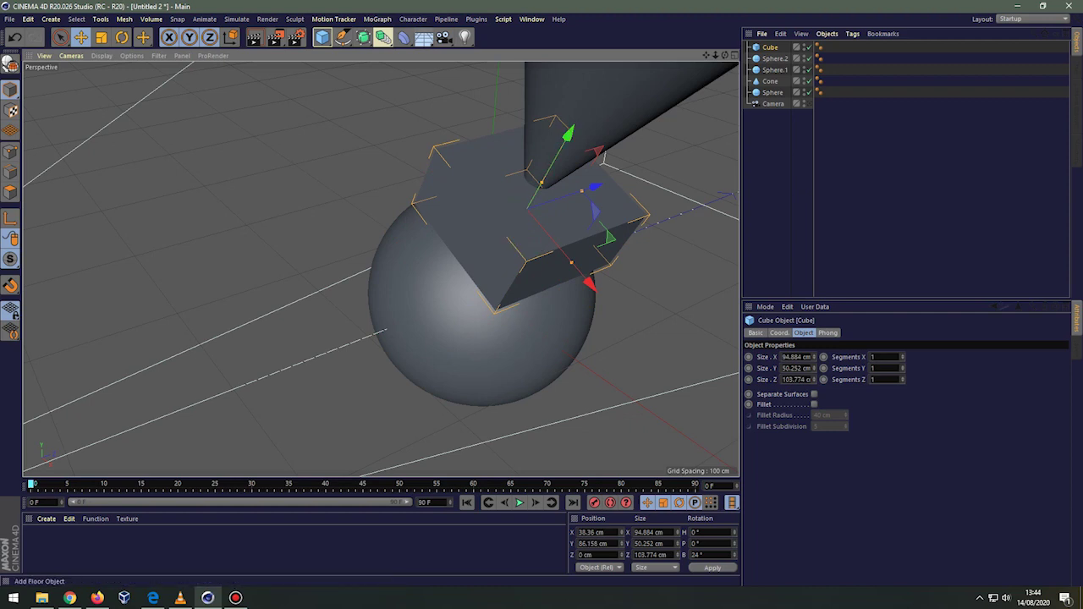
- Add a Boole object holding the Cube and Cone to subtract the cube from the cone
{"action": "left_click", "coordinate": [383, 37]}
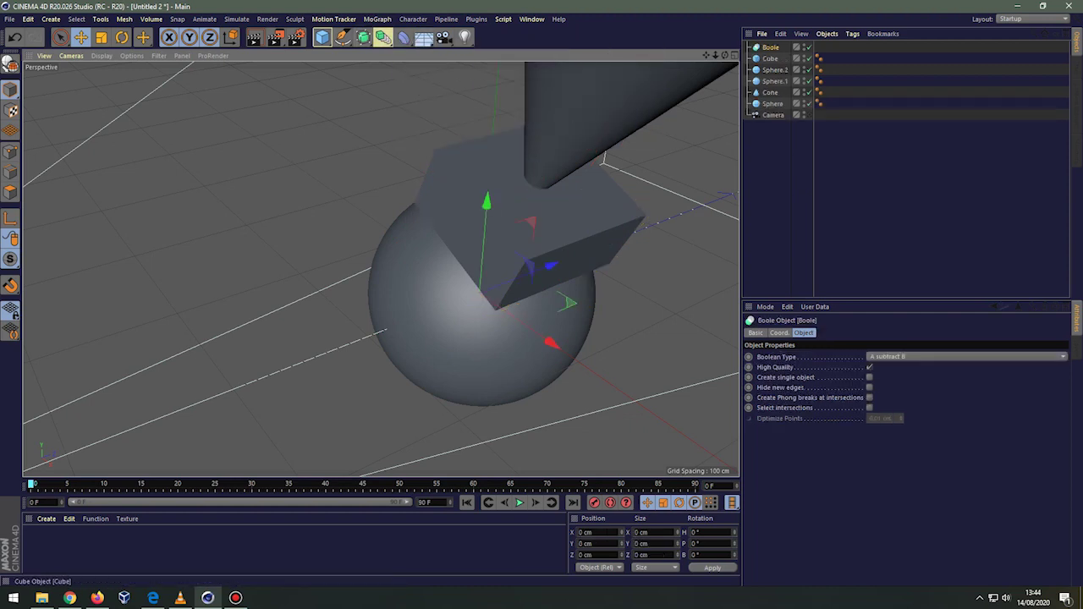
{"action": "left_click_drag", "start_coordinate": [770, 59], "coordinate": [770, 48]}
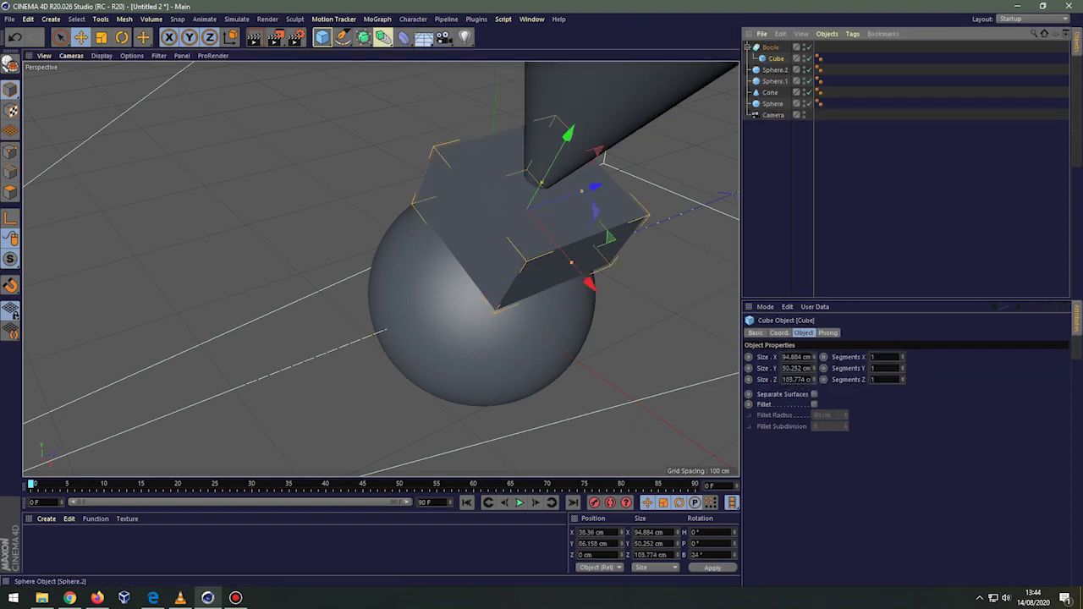
{"action": "left_click_drag", "start_coordinate": [770, 93], "coordinate": [770, 53]}
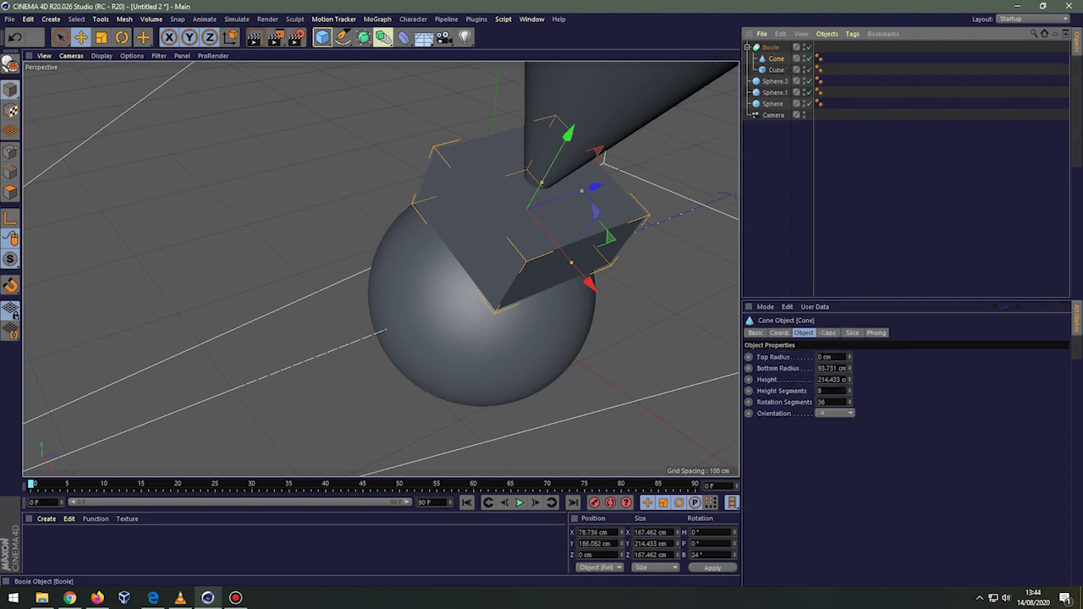
{"action": "left_click_drag", "start_coordinate": [380, 268], "coordinate": [380, 268], "text": "alt"}
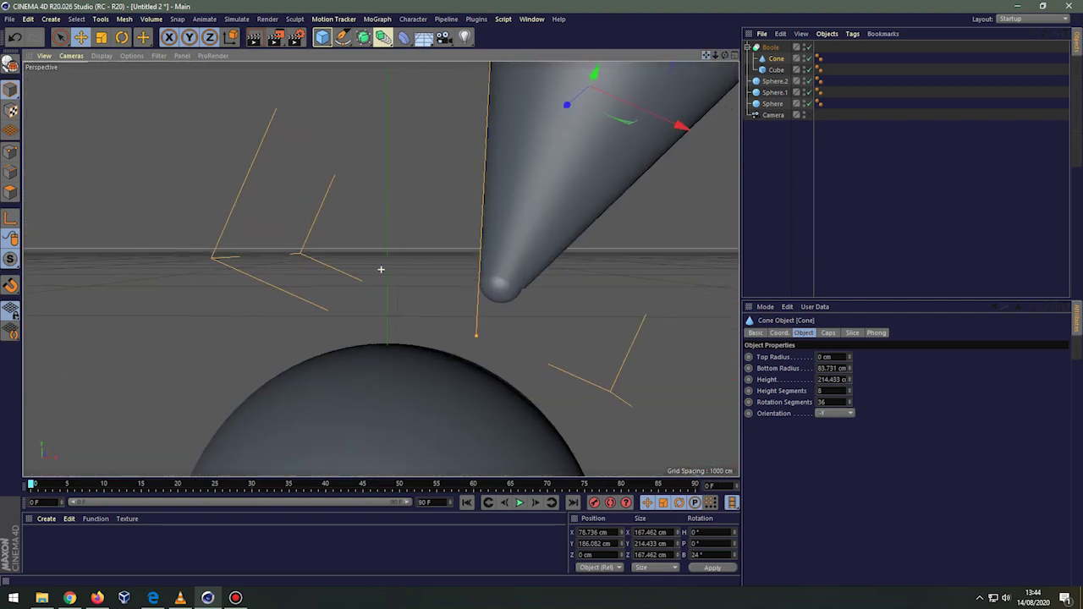
- Select the tip sphere Sphere.2, raise it slightly, and tilt it 24° in Rotation B
{"action": "left_click_drag", "start_coordinate": [380, 268], "coordinate": [379, 268], "text": "alt"}
{"action": "left_click", "coordinate": [772, 103]}
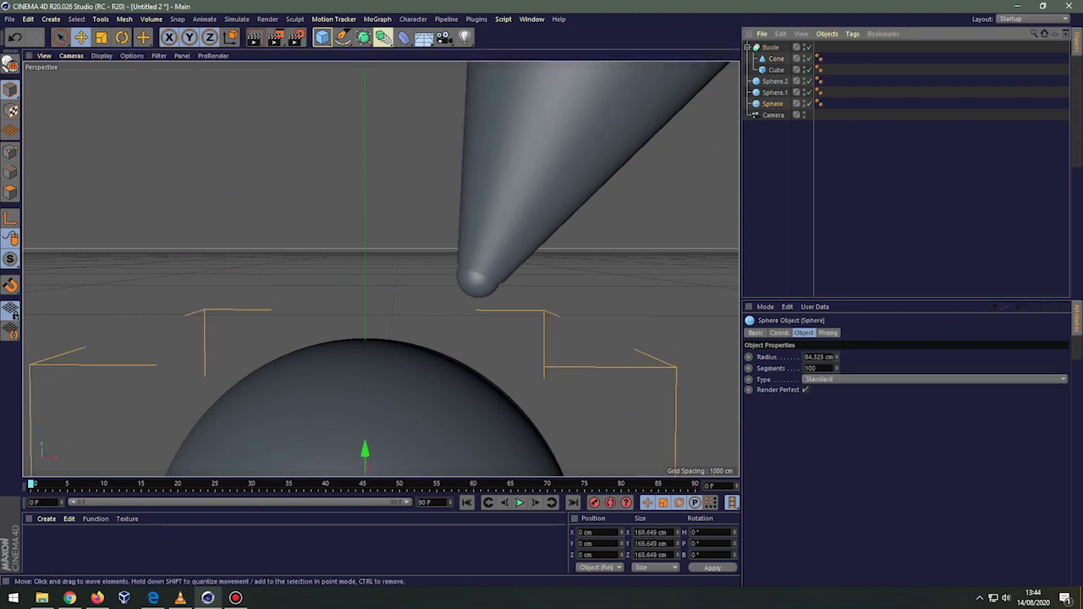
{"action": "left_click", "coordinate": [478, 281]}
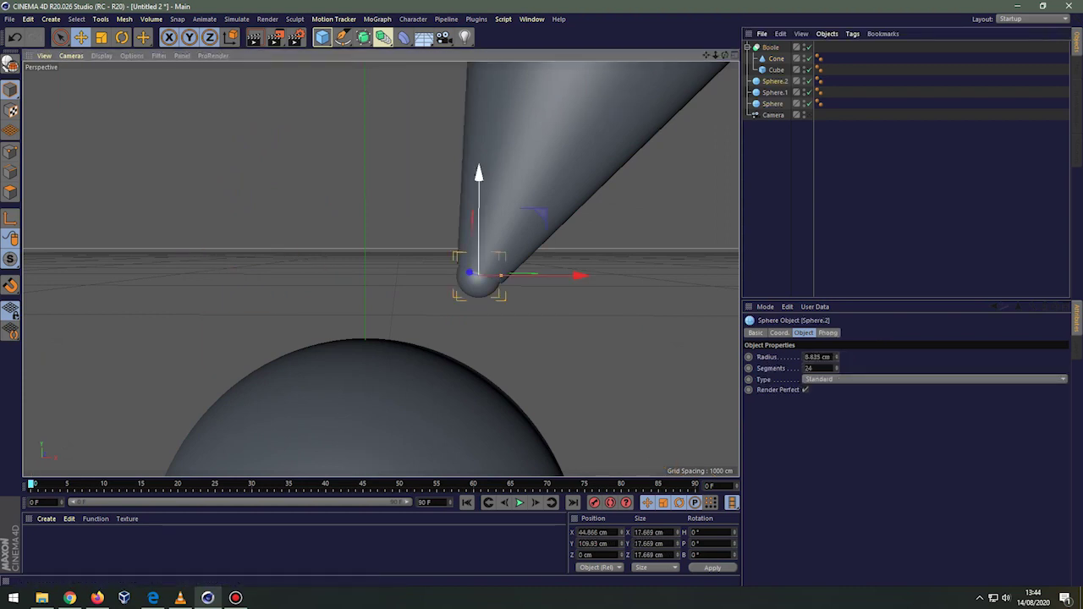
{"action": "left_click_drag", "start_coordinate": [478, 247], "coordinate": [502, 273]}
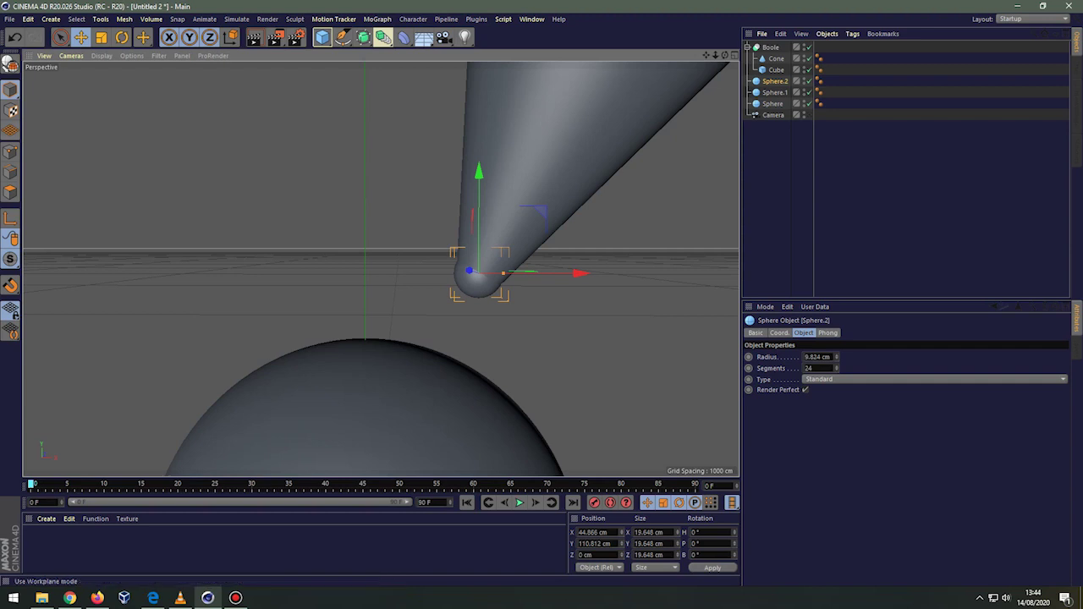
{"action": "left_click", "coordinate": [695, 554]}
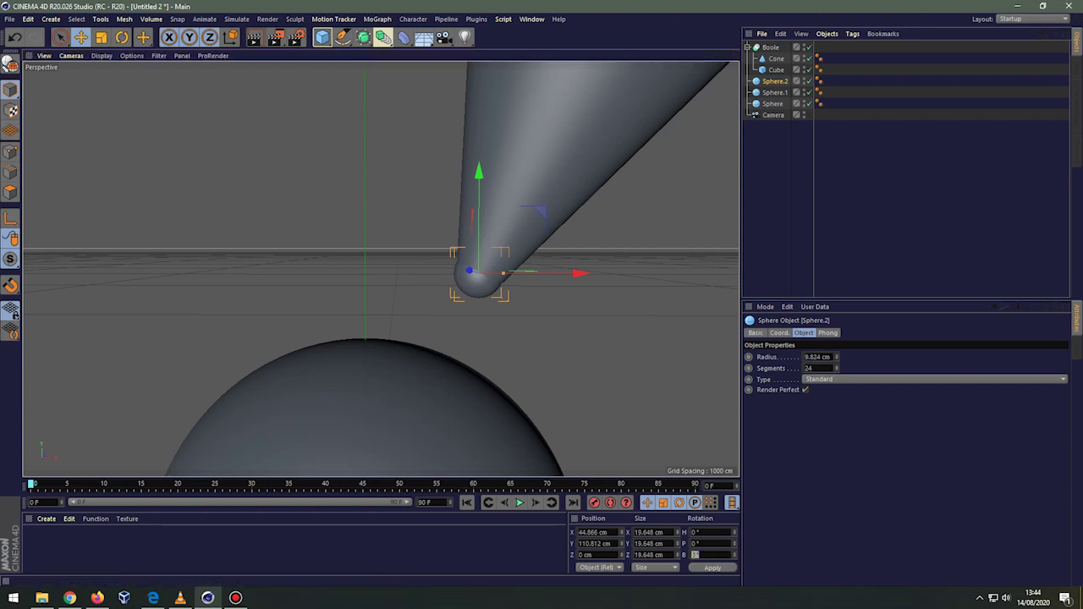
{"action": "type", "text": "24"}
{"action": "key", "text": "Return"}
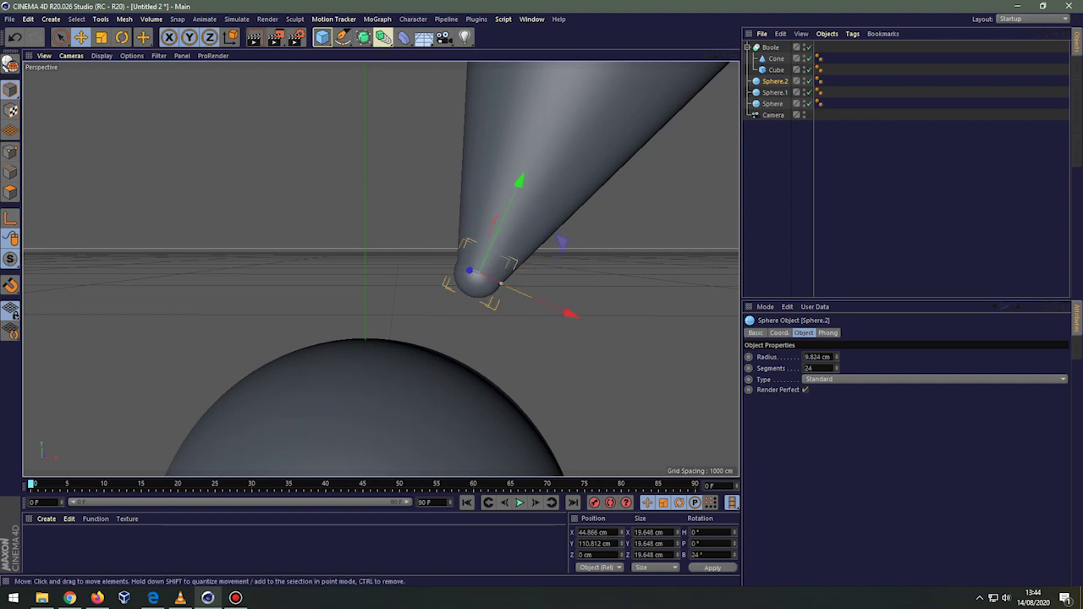
- Nudge Sphere.2 until it caps the cone's point at X 46.331, Y 113.143 cm
{"action": "left_click_drag", "start_coordinate": [517, 181], "coordinate": [522, 171]}
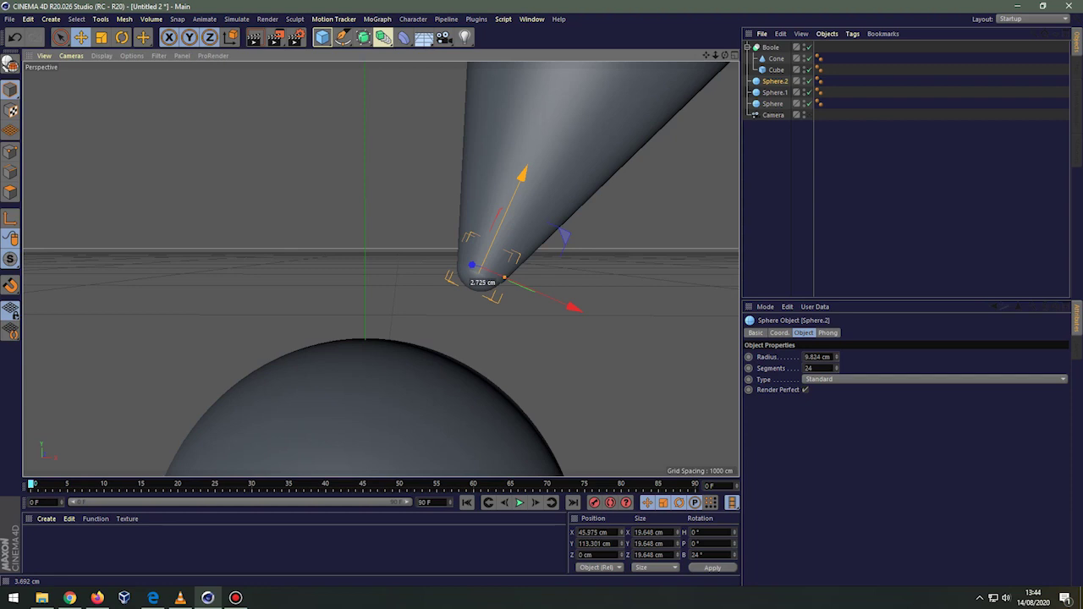
{"action": "left_click_drag", "start_coordinate": [522, 171], "coordinate": [522, 171]}
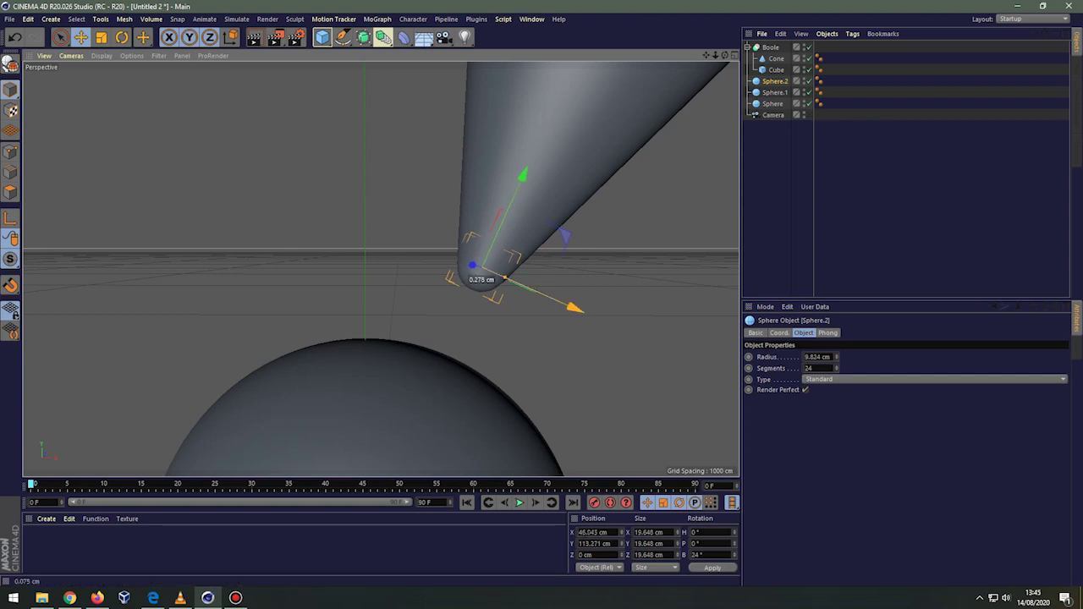
{"action": "left_click_drag", "start_coordinate": [505, 279], "coordinate": [504, 279]}
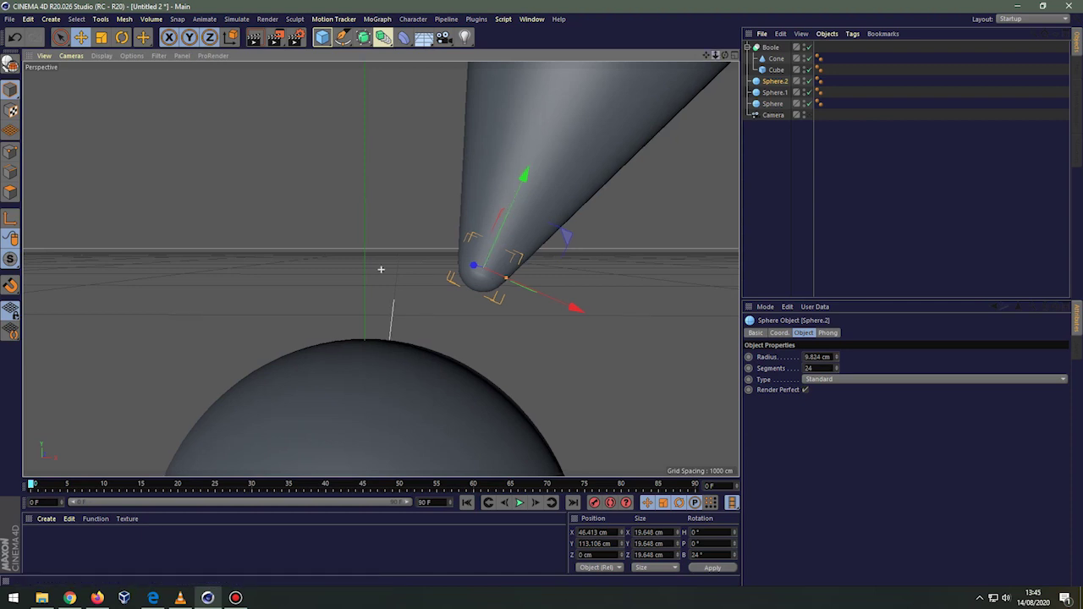
{"action": "scroll", "coordinate": [380, 269], "scroll_direction": "up", "scroll_amount": 2}
{"action": "scroll", "coordinate": [381, 269], "scroll_direction": "up", "scroll_amount": 2}
{"action": "scroll", "coordinate": [381, 269], "scroll_direction": "up", "scroll_amount": 2}
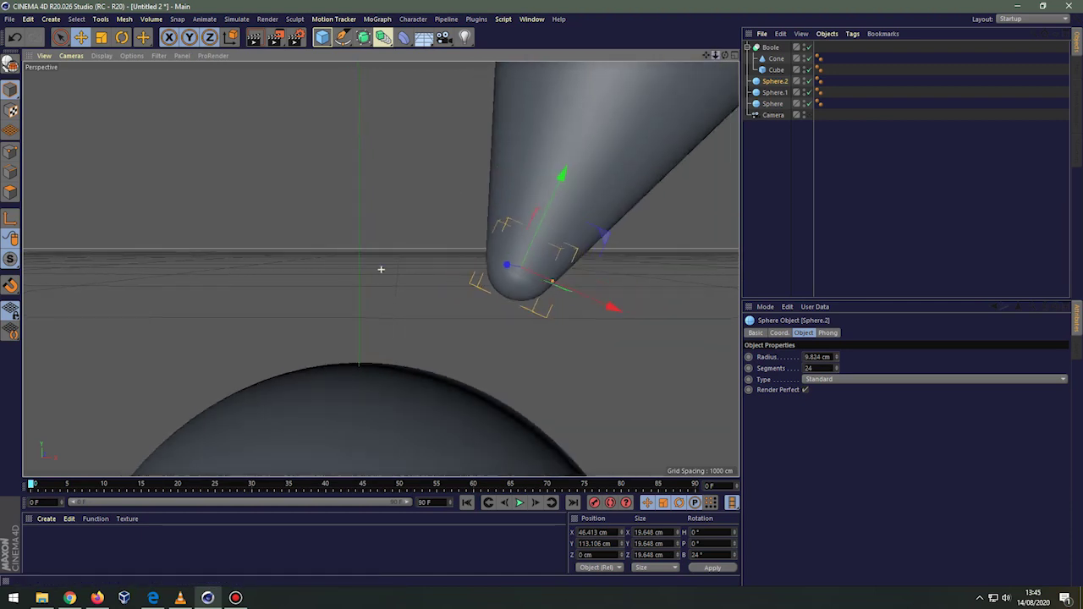
{"action": "scroll", "coordinate": [380, 269], "scroll_direction": "down", "scroll_amount": 1}
{"action": "scroll", "coordinate": [381, 269], "scroll_direction": "down", "scroll_amount": 1}
{"action": "middle_click_drag", "start_coordinate": [381, 269], "coordinate": [283, 269], "text": "alt"}
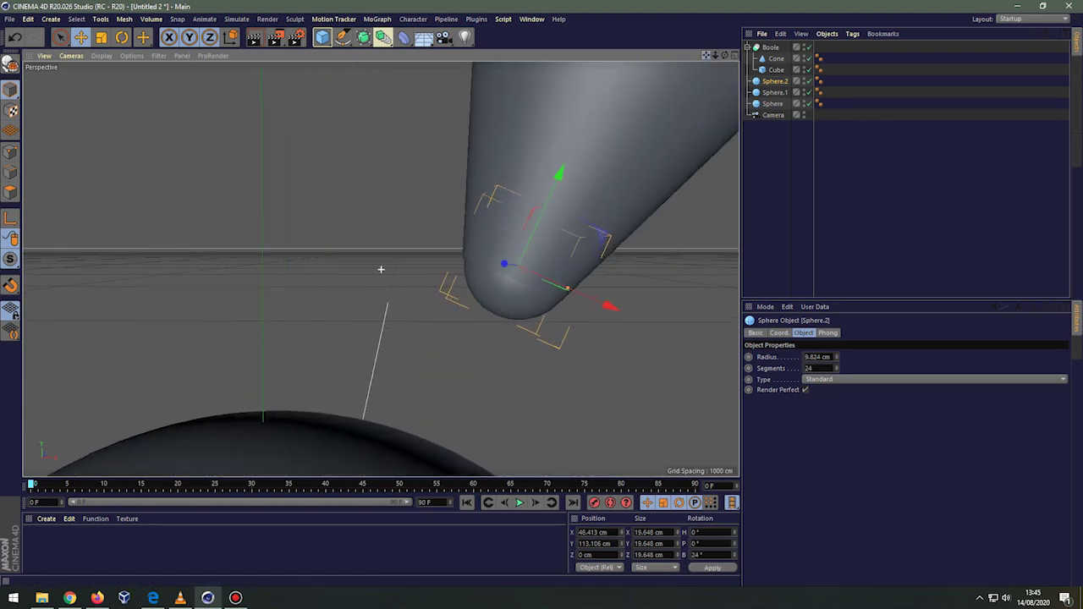
{"action": "left_click_drag", "start_coordinate": [493, 263], "coordinate": [493, 263]}
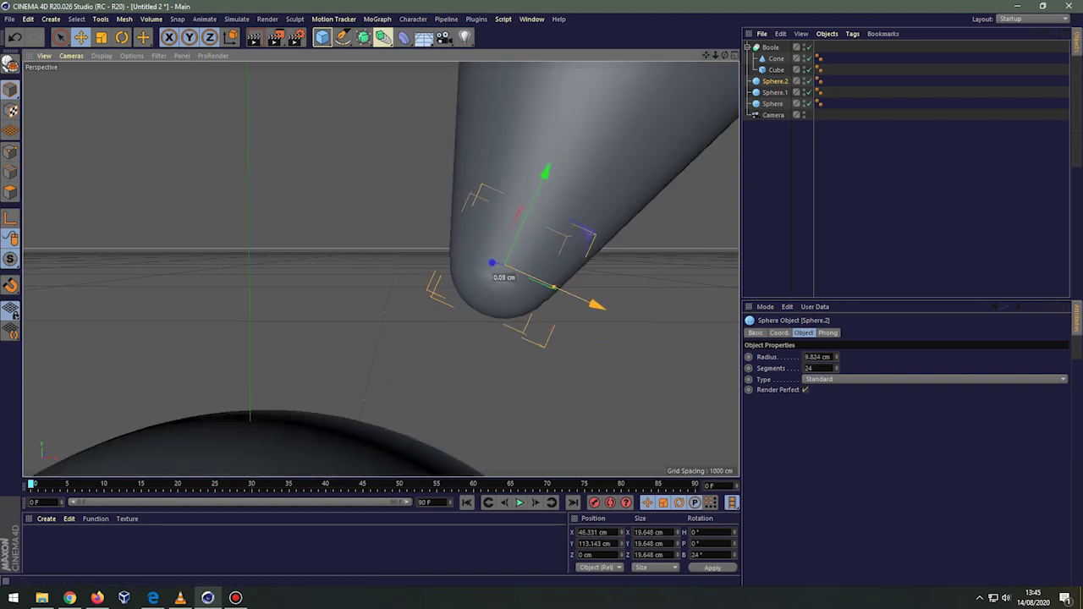
- Give the tip sphere 100 segments and a 10 cm radius
{"action": "left_click", "coordinate": [811, 368]}
{"action": "type", "text": "100"}
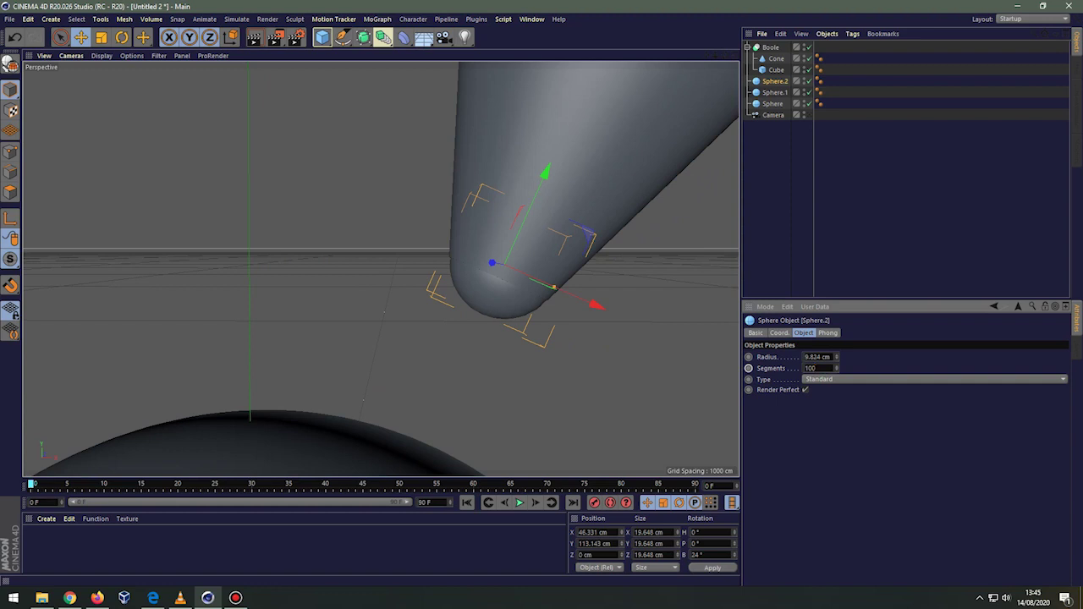
{"action": "left_click_drag", "start_coordinate": [592, 303], "coordinate": [596, 305]}
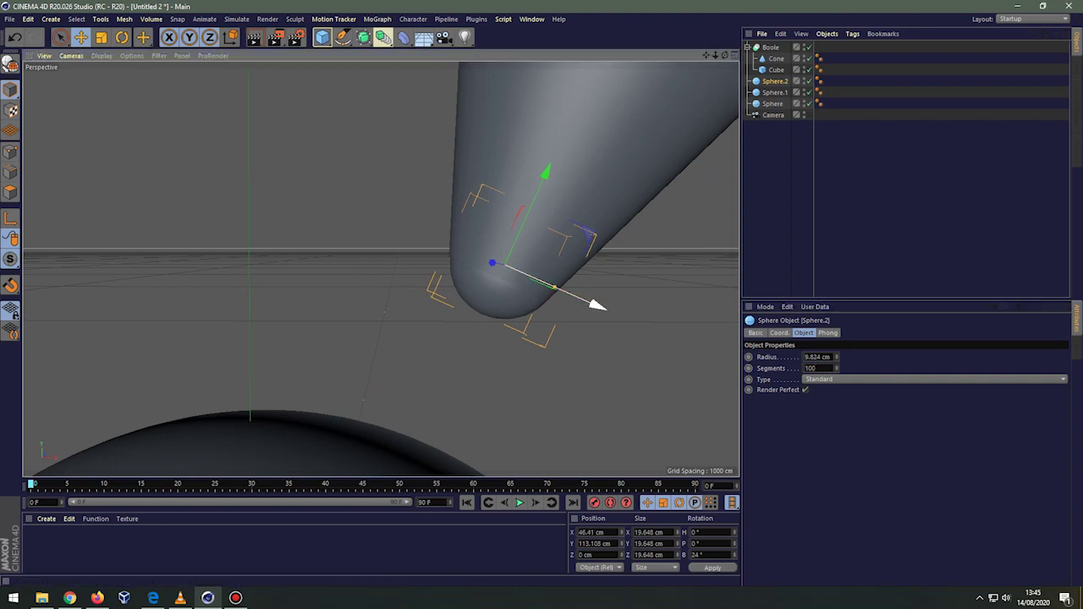
{"action": "left_click_drag", "start_coordinate": [836, 356], "coordinate": [836, 351]}
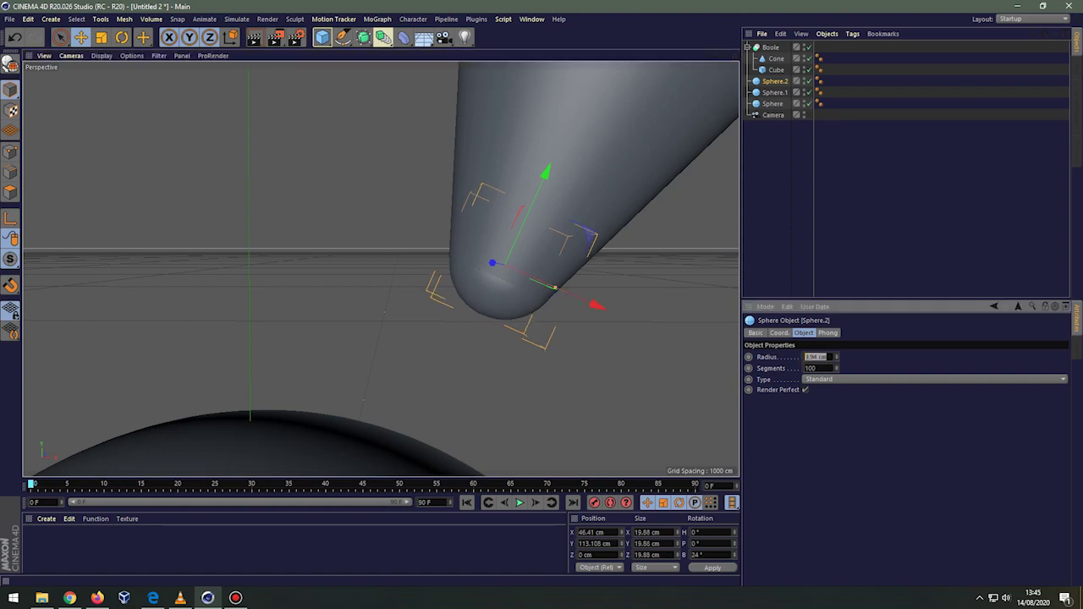
{"action": "type", "text": "10"}
{"action": "key", "text": "Return"}
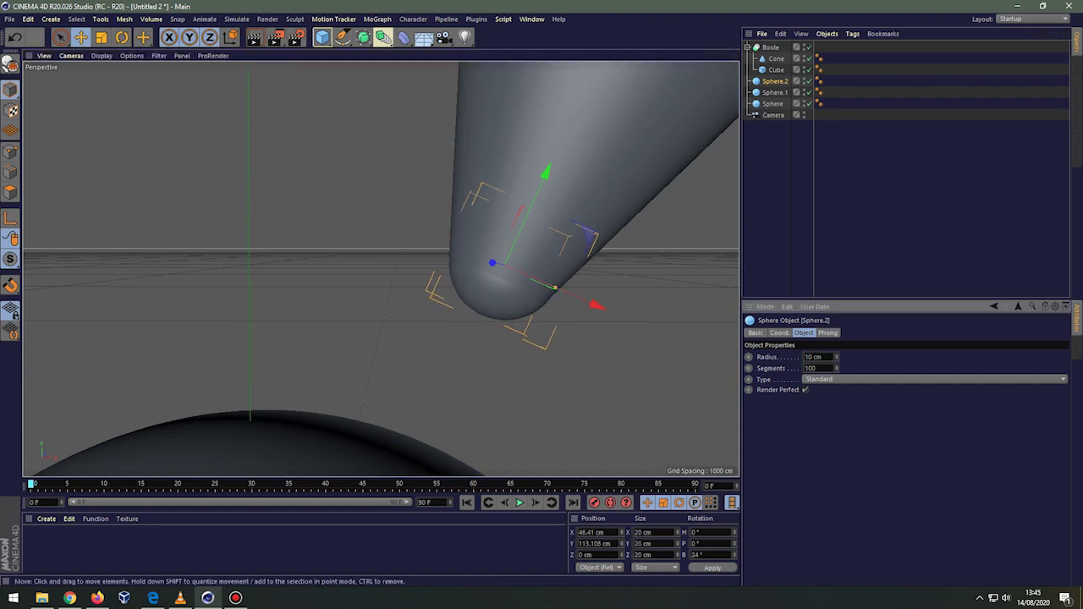
- Reposition the tip sphere to X 46.19, Y 113.224 cm inside the cone's rounded tip
{"action": "left_click_drag", "start_coordinate": [592, 302], "coordinate": [596, 305]}
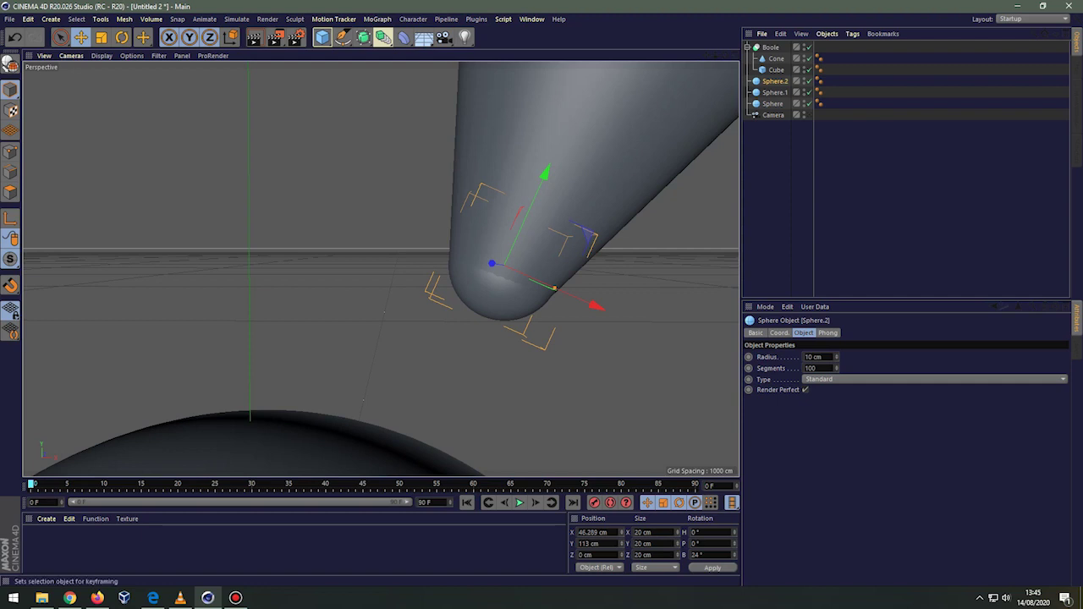
{"action": "left_click", "coordinate": [596, 305]}
{"action": "left_click_drag", "start_coordinate": [596, 305], "coordinate": [594, 306]}
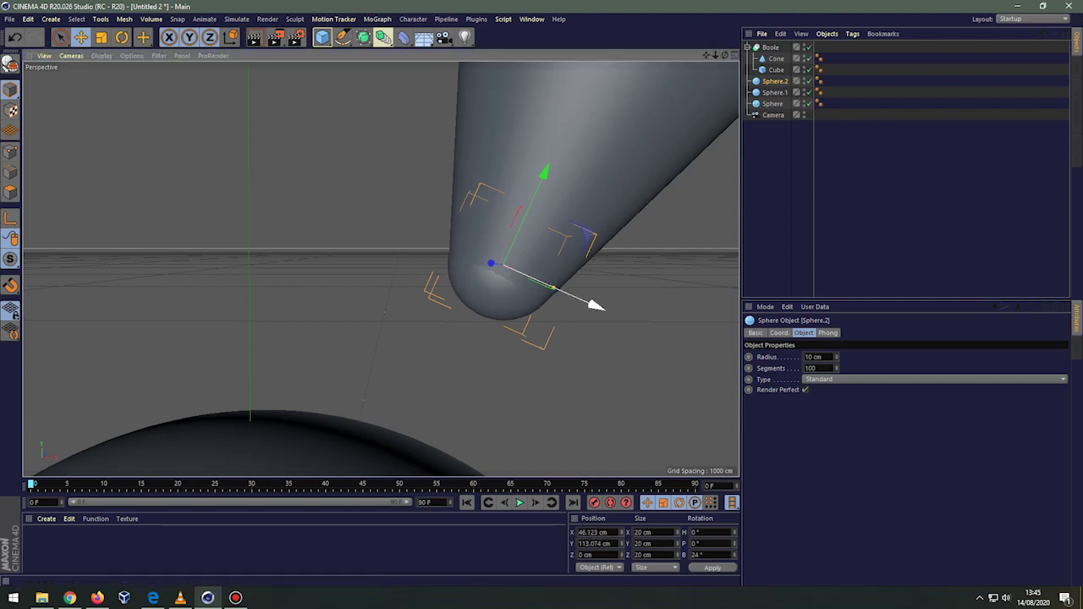
{"action": "mouse_move", "coordinate": [508, 252]}
{"action": "left_mouse_down"}
{"action": "mouse_move", "coordinate": [498, 269]}
{"action": "mouse_move", "coordinate": [492, 262]}
{"action": "left_mouse_up"}
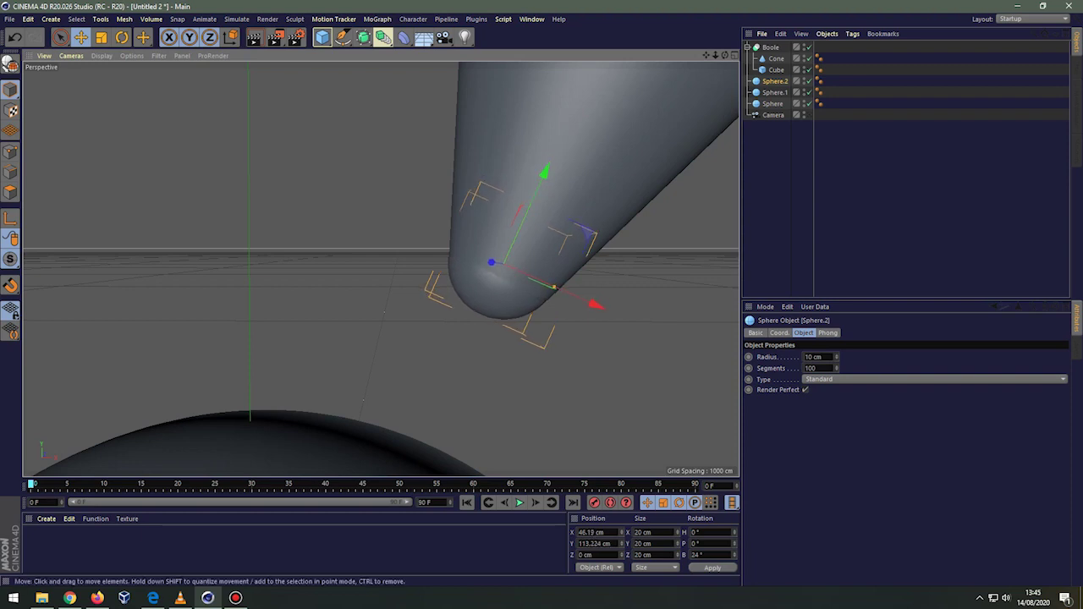
{"action": "scroll", "coordinate": [381, 269], "scroll_direction": "down", "scroll_amount": 2}
{"action": "scroll", "coordinate": [381, 269], "scroll_direction": "down", "scroll_amount": 2}
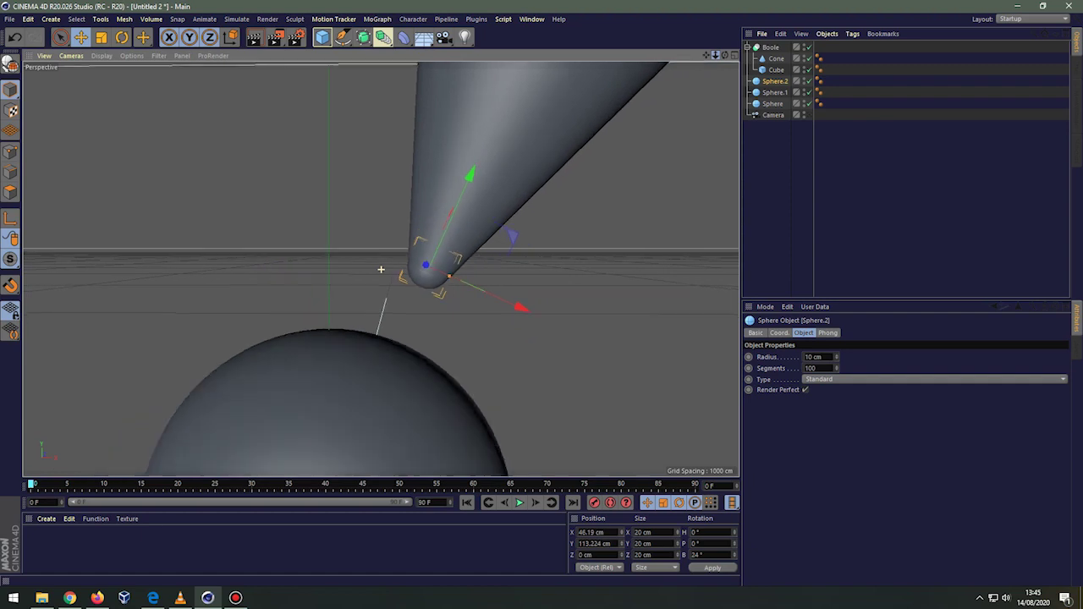
{"action": "scroll", "coordinate": [381, 269], "scroll_direction": "down", "scroll_amount": 2}
{"action": "scroll", "coordinate": [380, 269], "scroll_direction": "down", "scroll_amount": 2}
{"action": "scroll", "coordinate": [381, 269], "scroll_direction": "down", "scroll_amount": 1}
{"action": "scroll", "coordinate": [381, 269], "scroll_direction": "down", "scroll_amount": 1}
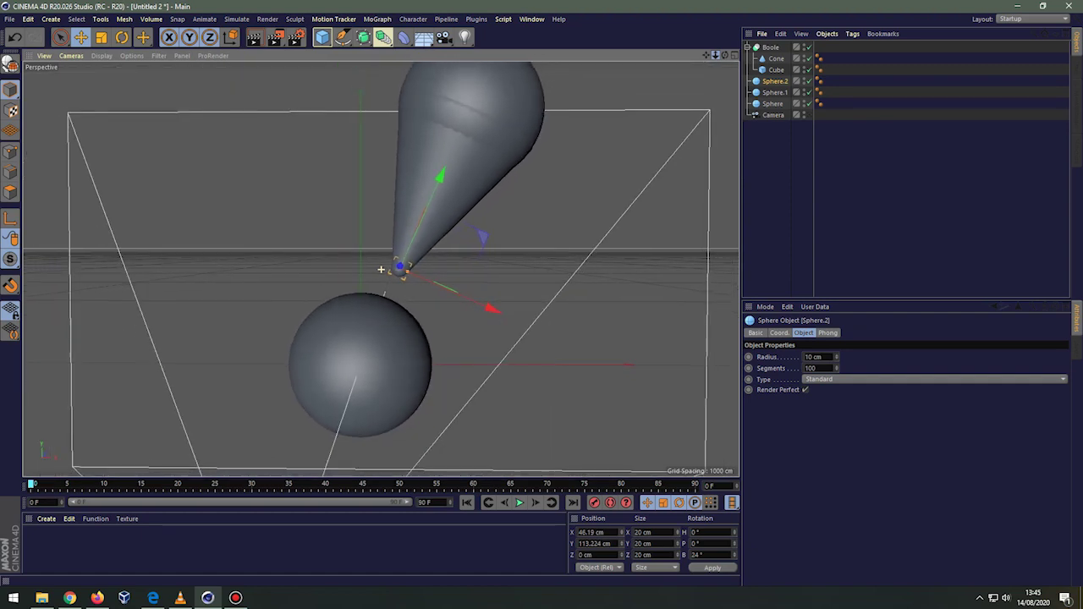
{"action": "scroll", "coordinate": [381, 269], "scroll_direction": "down", "scroll_amount": 1}
{"action": "scroll", "coordinate": [381, 269], "scroll_direction": "down", "scroll_amount": 1}
{"action": "key", "text": "ctrl+r"}
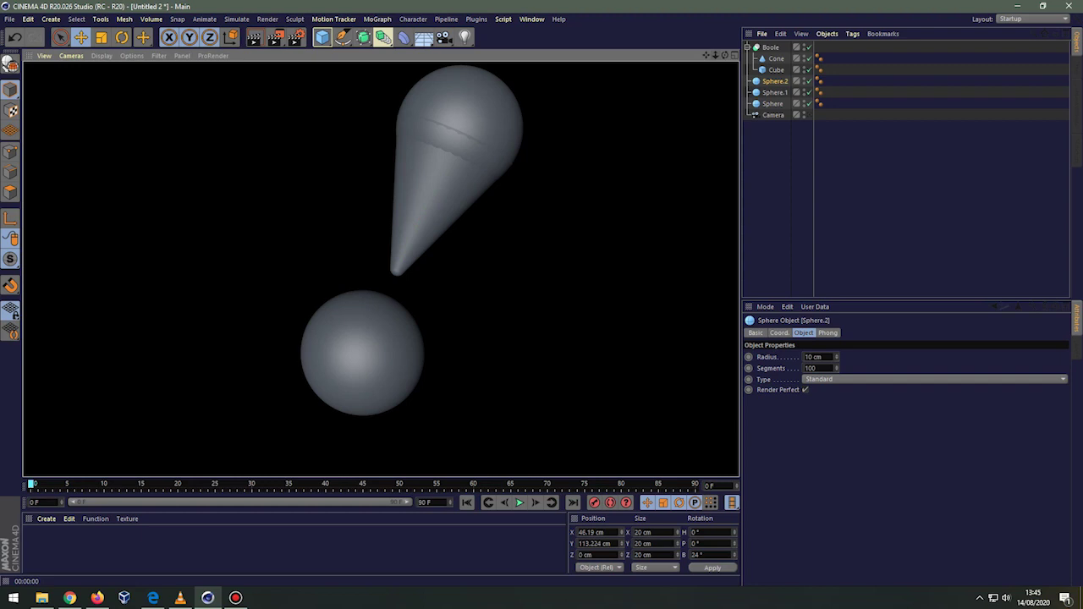
{"action": "left_click", "coordinate": [592, 381]}
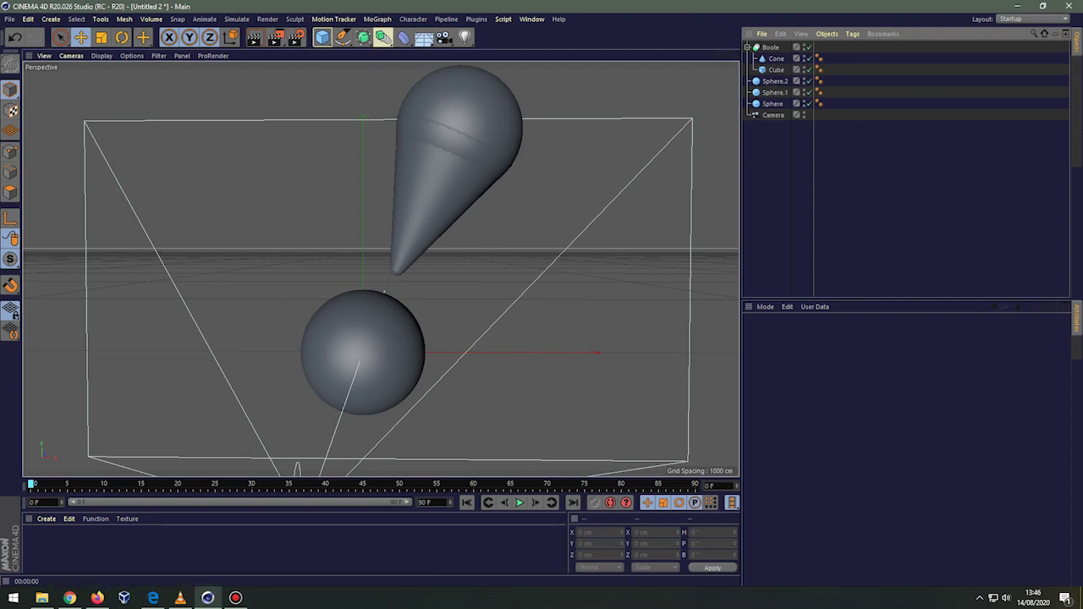
- Create material Mat and place its blue-to-cyan colour gradient knots at 27% and 57%
{"action": "double_click", "coordinate": [254, 550]}
{"action": "double_click", "coordinate": [35, 542]}
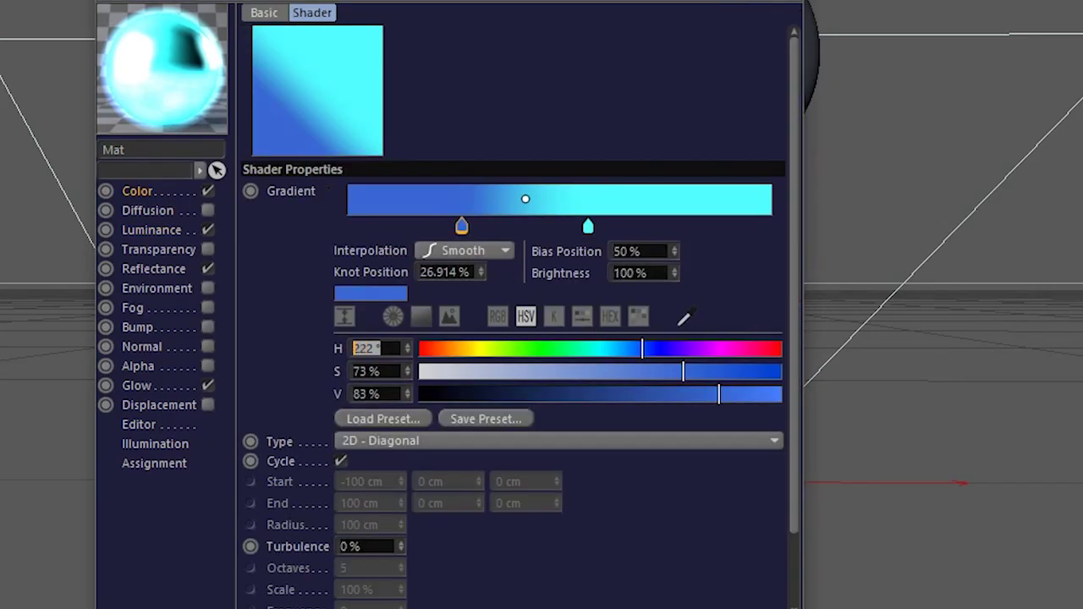
{"action": "key", "text": "Tab"}
{"action": "key", "text": "Tab"}
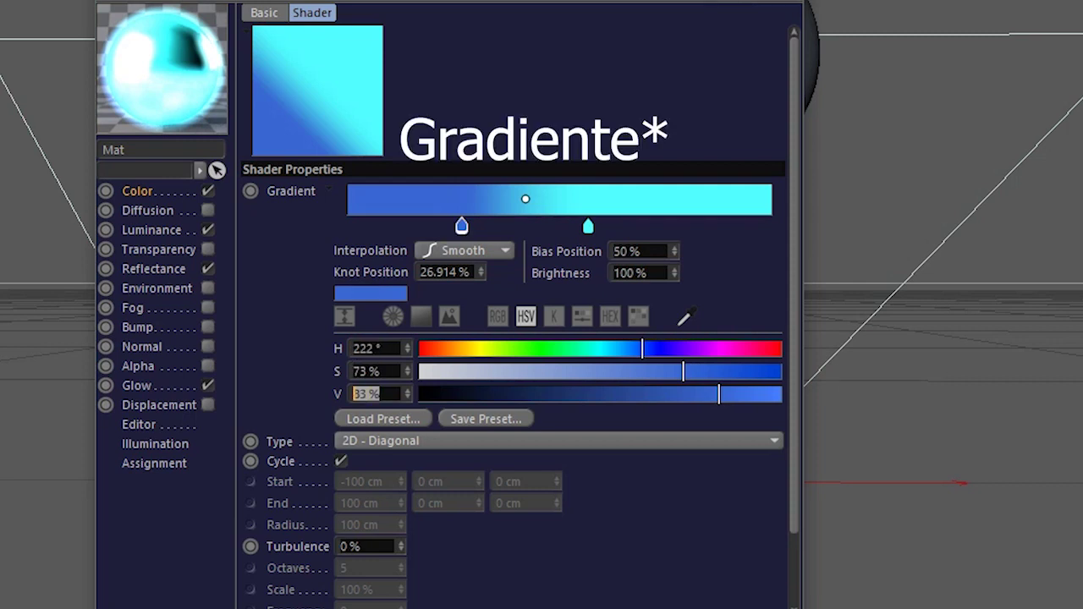
{"action": "key", "text": "Return"}
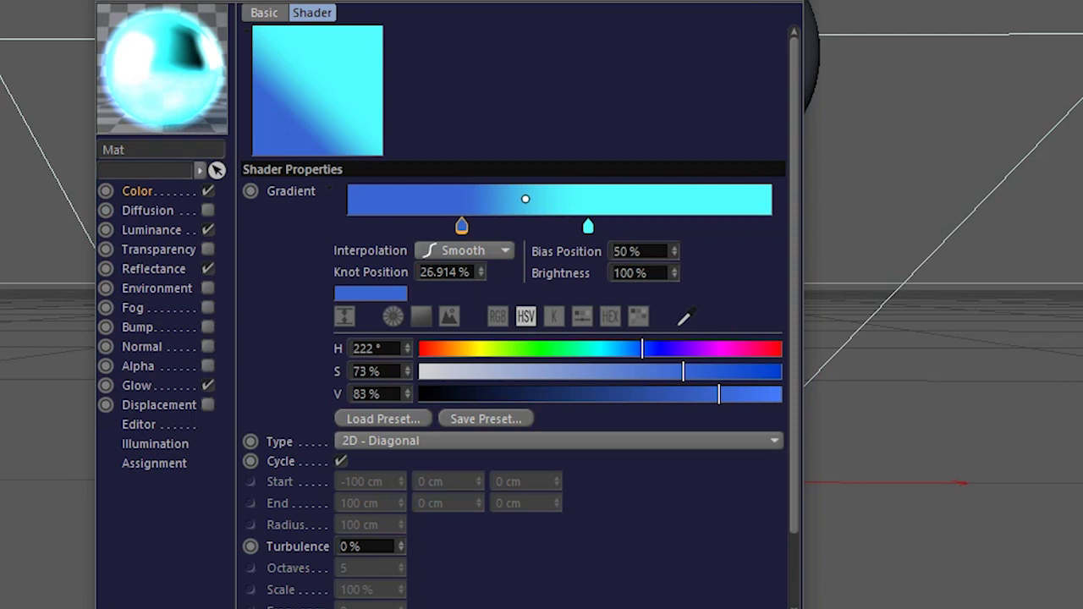
{"action": "type", "text": "27"}
{"action": "key", "text": "Return"}
{"action": "left_click", "coordinate": [588, 226]}
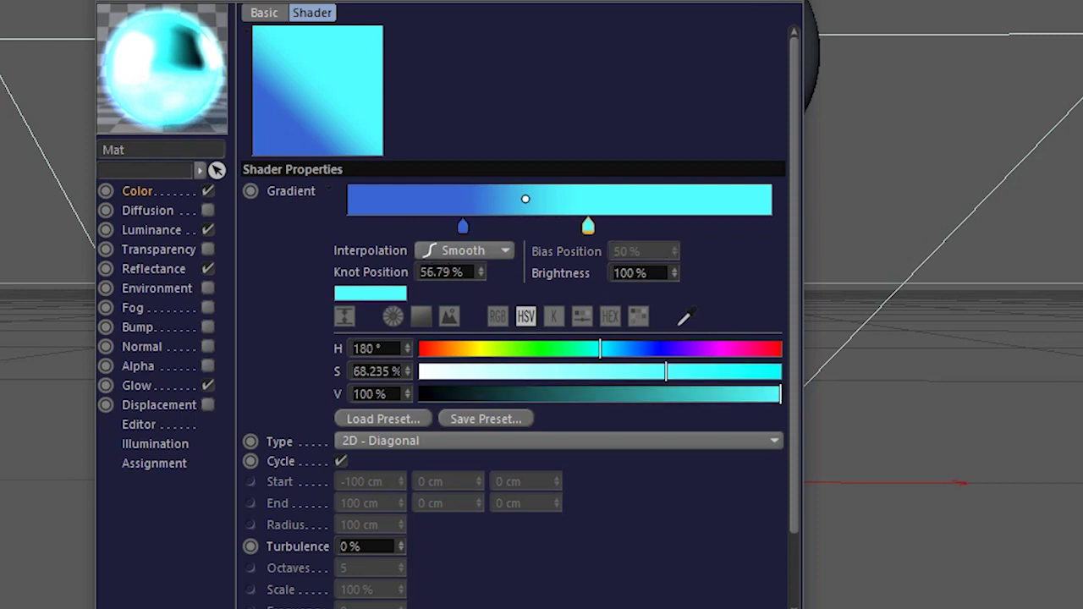
{"action": "double_click", "coordinate": [442, 272]}
{"action": "type", "text": "57"}
{"action": "key", "text": "Return"}
- Enable Mat's luminance with a gradient texture
{"action": "left_click", "coordinate": [152, 230]}
{"action": "left_click", "coordinate": [353, 192]}
{"action": "left_click", "coordinate": [375, 450]}
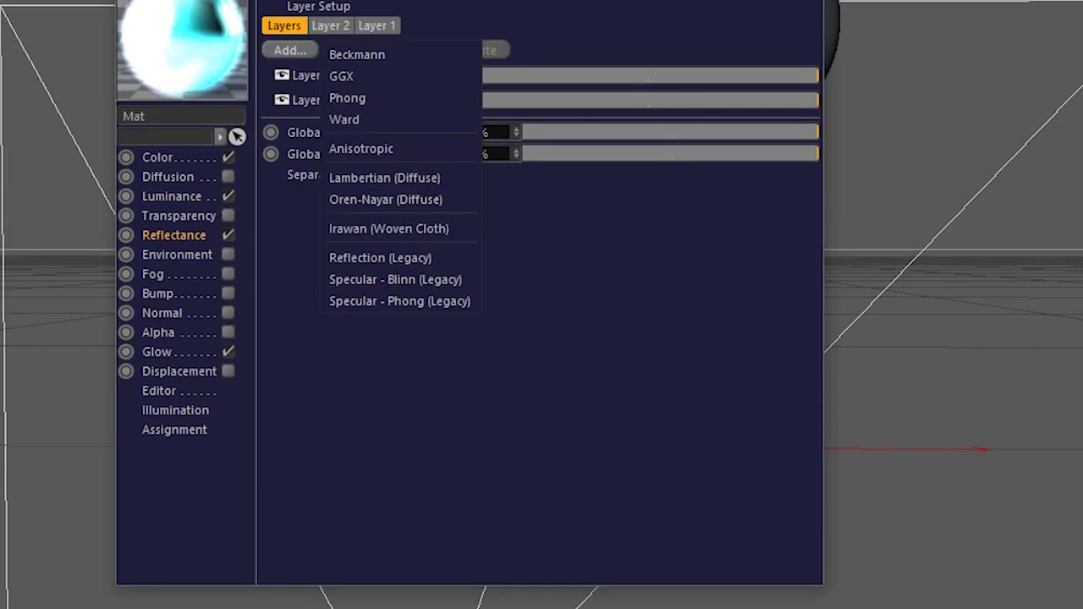
- Set reflectance Layer 1 to legacy type, Maximum attenuation, 9% roughness and 200% strength
{"action": "key", "text": "Escape"}
{"action": "left_click", "coordinate": [310, 75]}
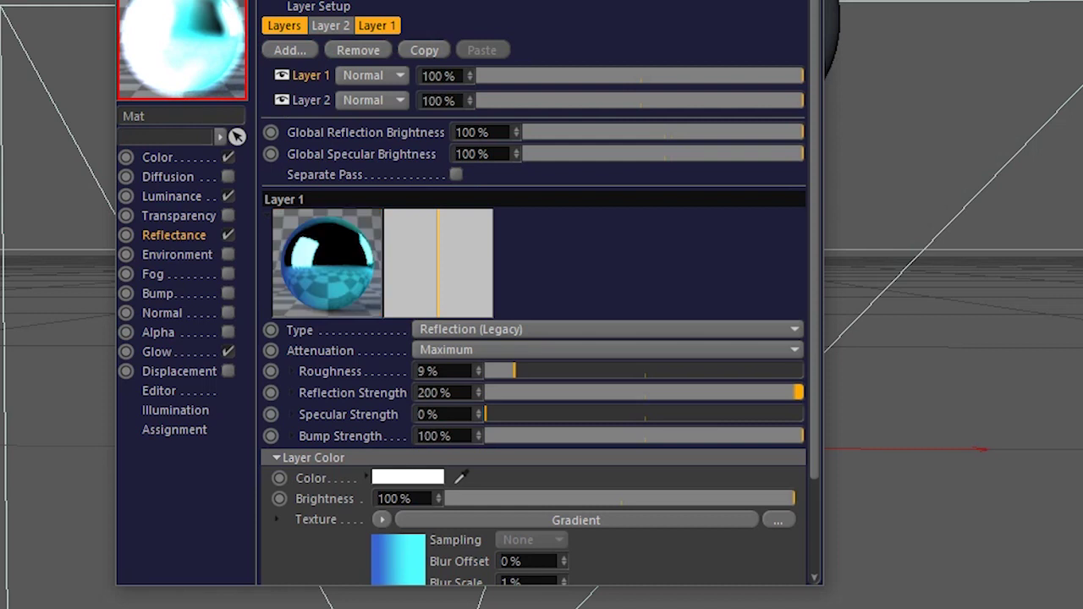
{"action": "left_click", "coordinate": [593, 329]}
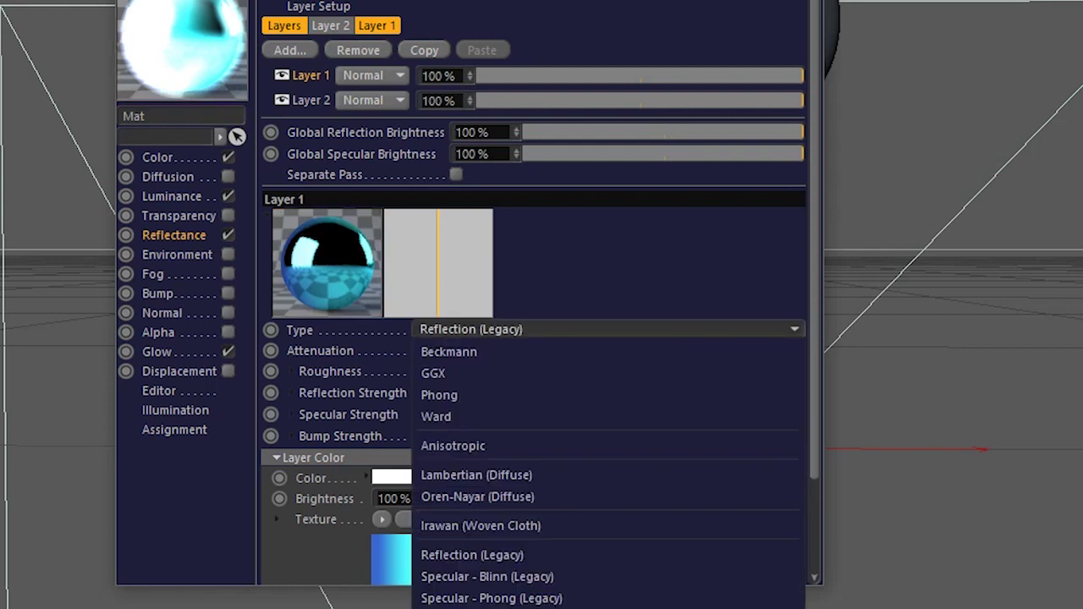
{"action": "left_click", "coordinate": [471, 555]}
{"action": "left_click", "coordinate": [592, 350]}
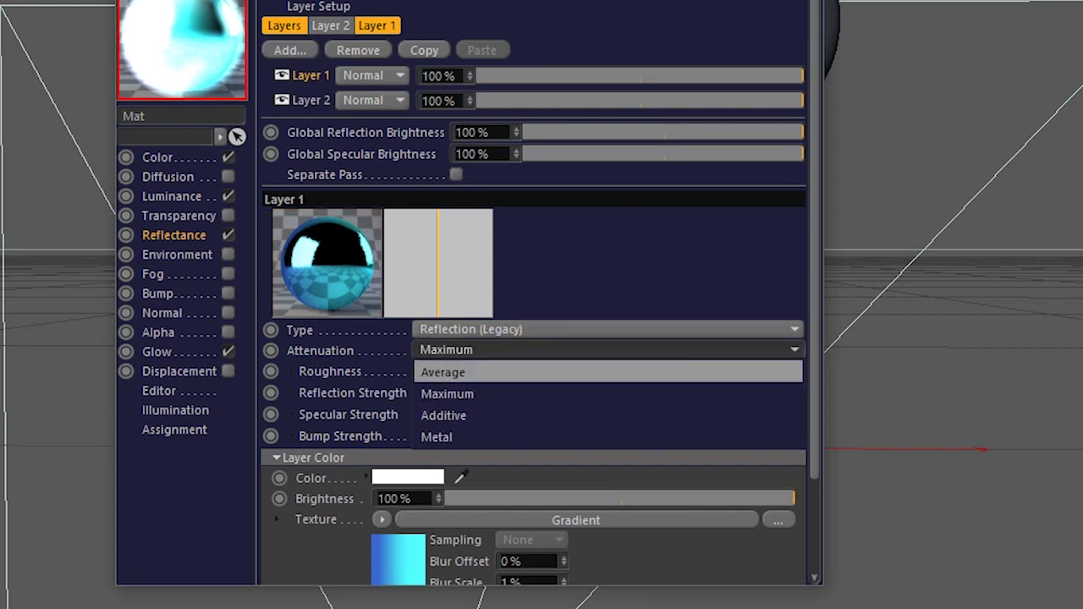
{"action": "left_click", "coordinate": [446, 393]}
{"action": "double_click", "coordinate": [427, 371]}
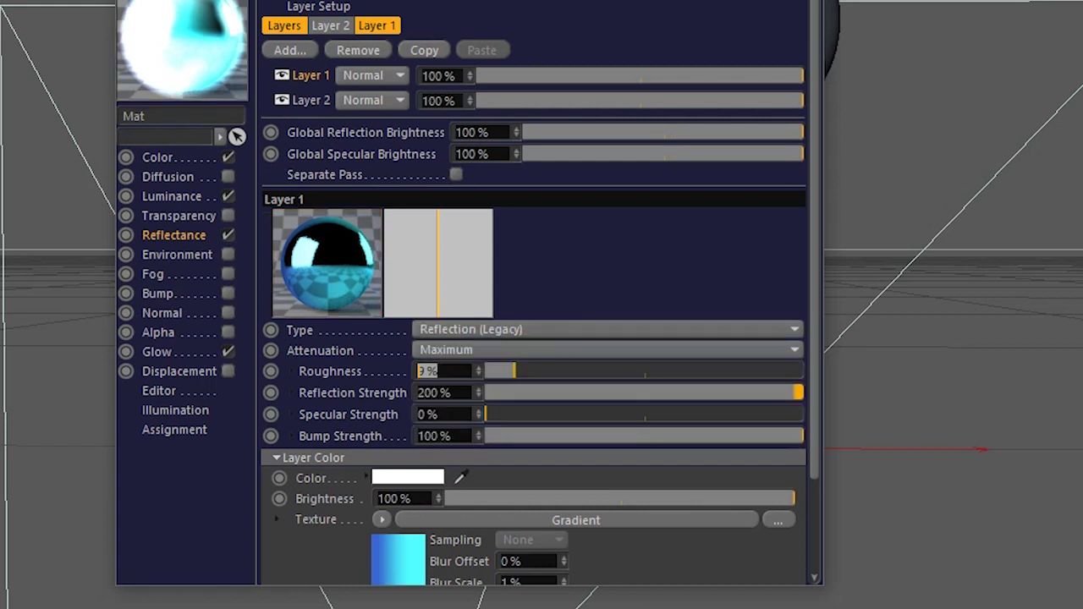
{"action": "left_click", "coordinate": [433, 392]}
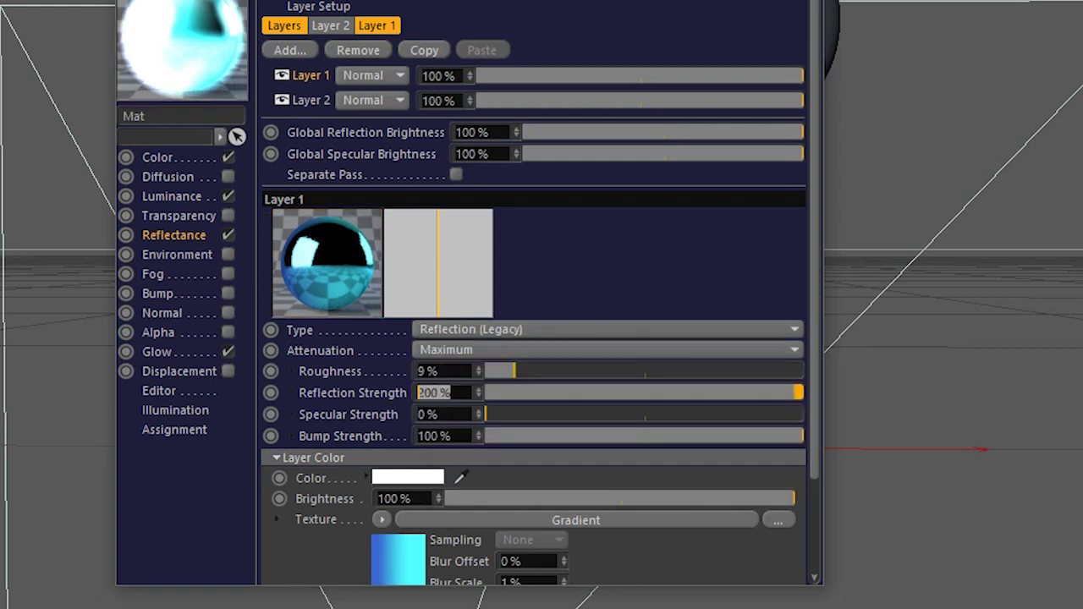
{"action": "left_click", "coordinate": [432, 414]}
{"action": "left_click", "coordinate": [433, 435]}
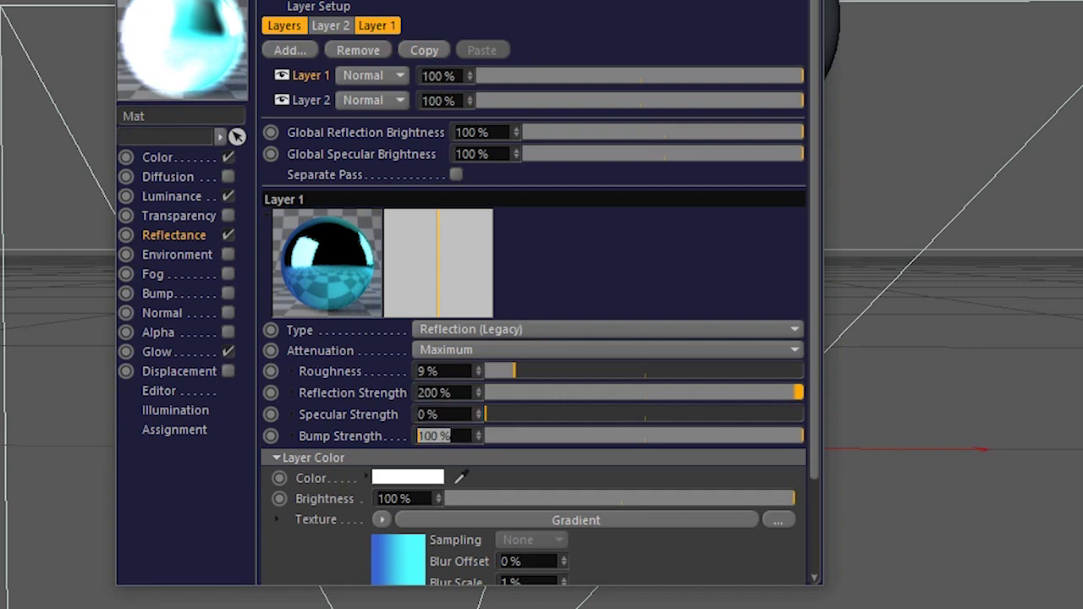
{"action": "left_click", "coordinate": [158, 156]}
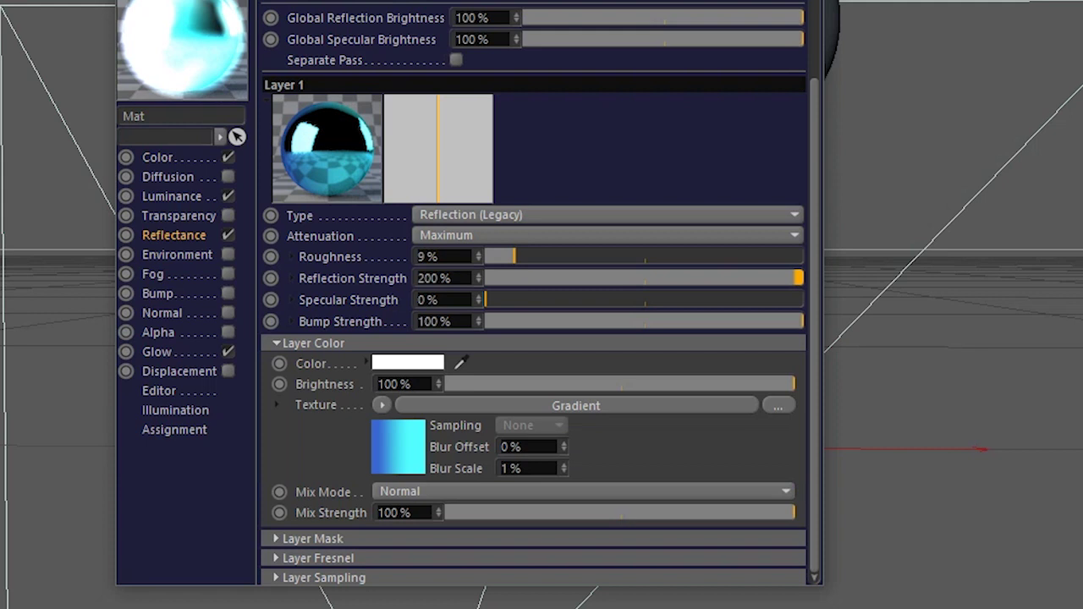
- Edit the layer's gradient texture knots, setting the cyan knot's saturation to 68%
{"action": "left_click", "coordinate": [381, 405]}
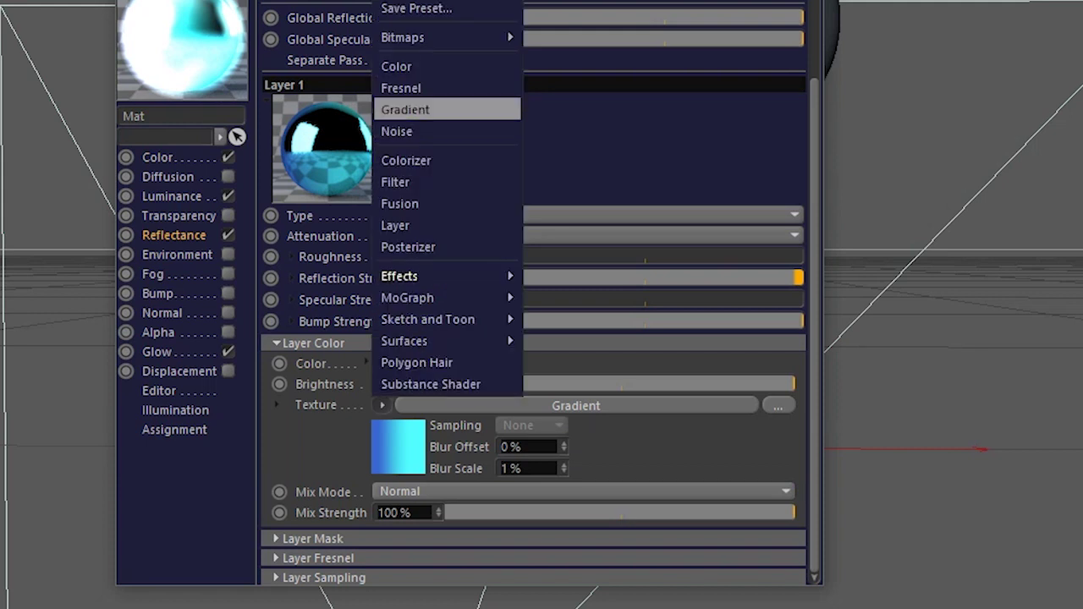
{"action": "key", "text": "Escape"}
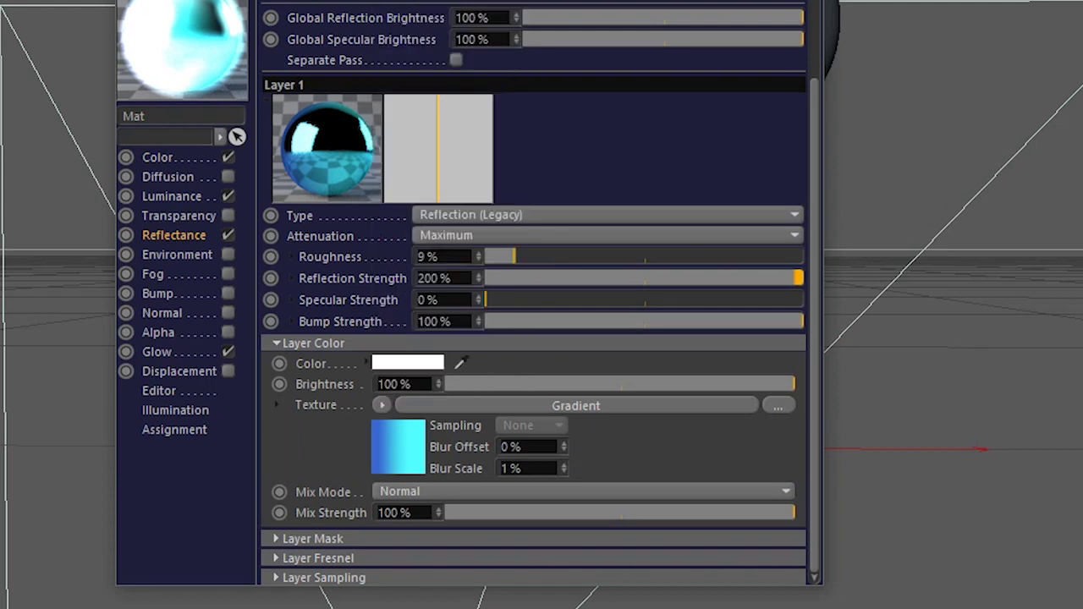
{"action": "left_click", "coordinate": [577, 405]}
{"action": "left_click", "coordinate": [390, 230]}
{"action": "key", "text": "Tab"}
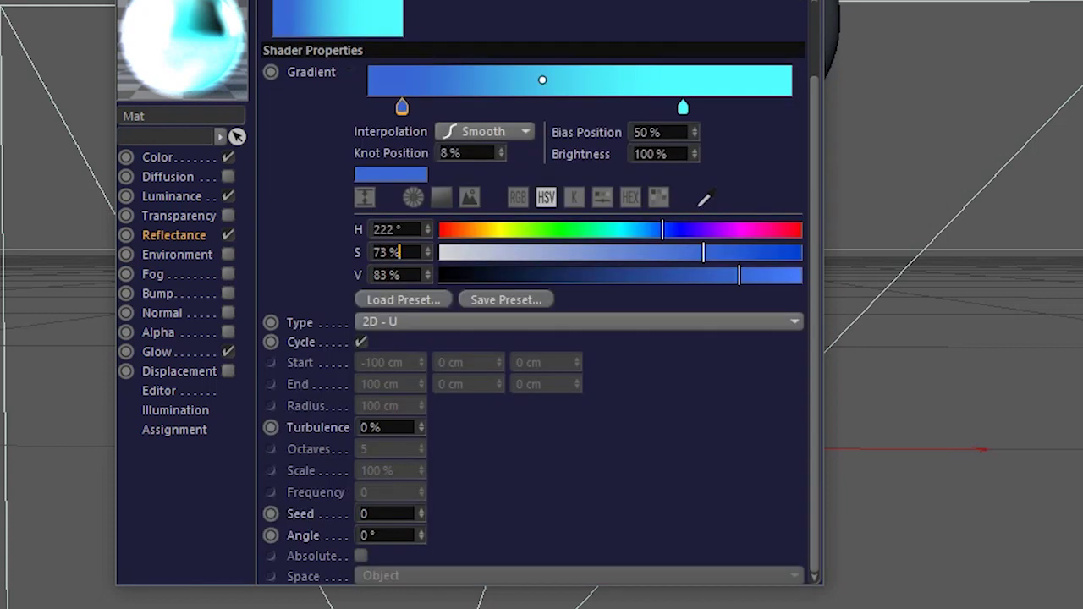
{"action": "key", "text": "Tab"}
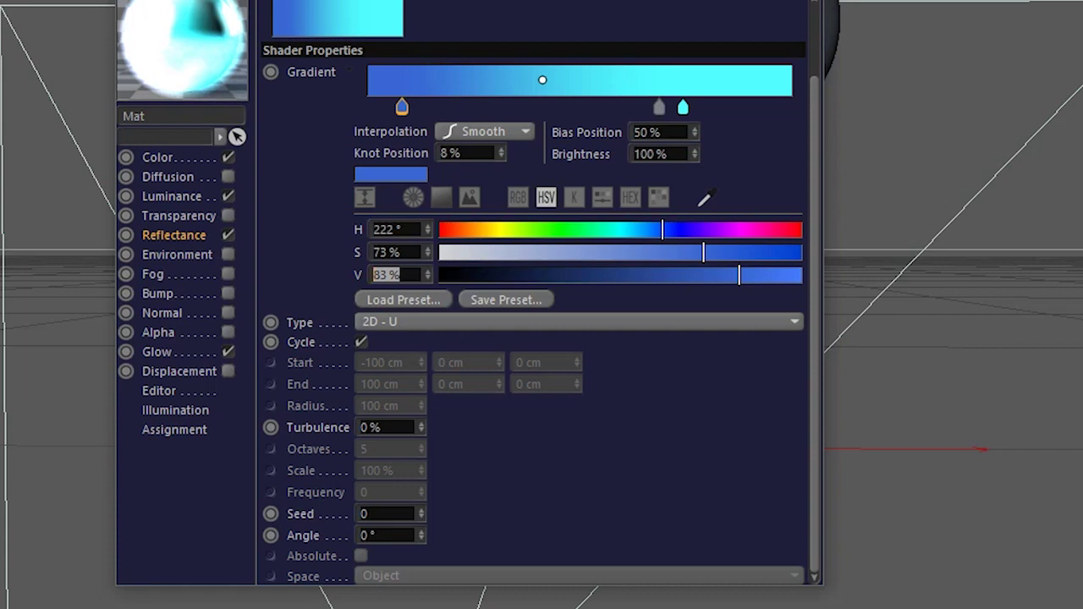
{"action": "left_click", "coordinate": [681, 107]}
{"action": "key", "text": "Tab"}
{"action": "type", "text": "68"}
{"action": "key", "text": "Tab"}
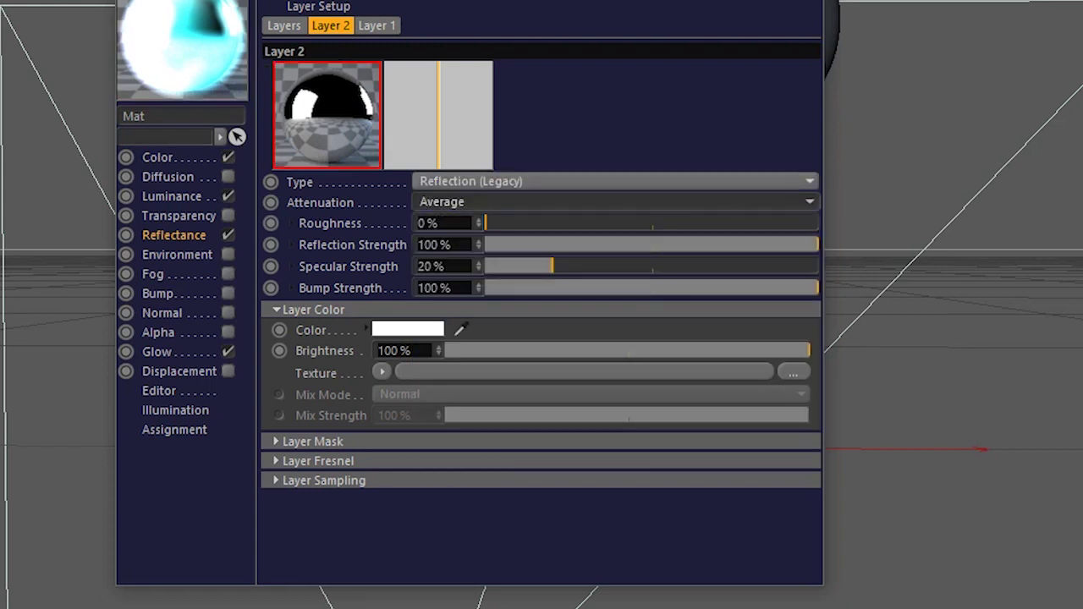
- Adjust Layer 2's strengths and set glow to 400% inner strength with 1 cm radius
{"action": "left_click", "coordinate": [433, 245]}
{"action": "left_click", "coordinate": [441, 266]}
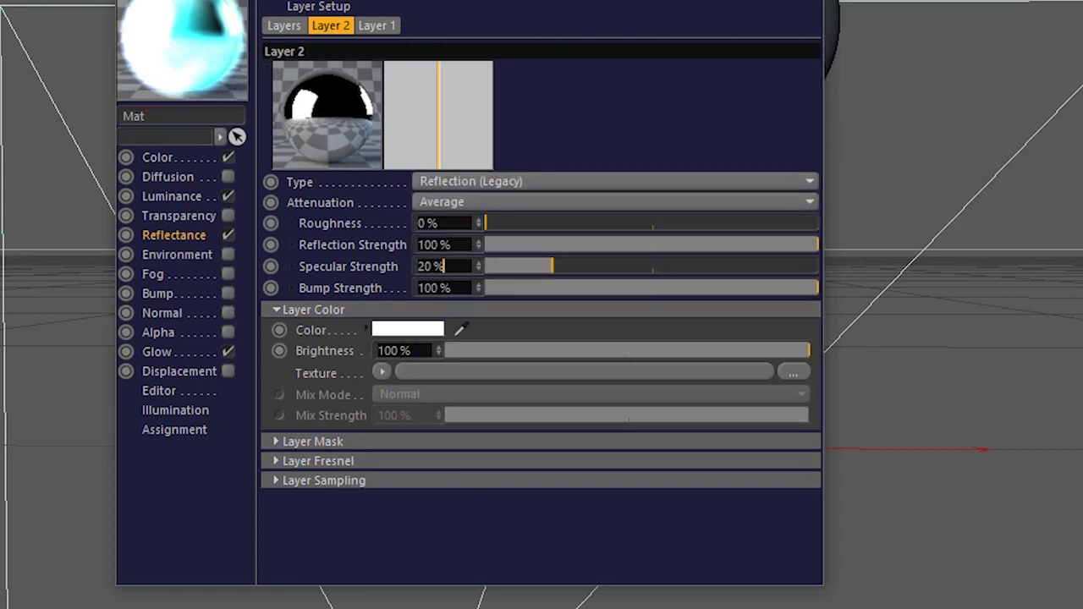
{"action": "key", "text": "Tab"}
{"action": "left_click", "coordinate": [157, 351]}
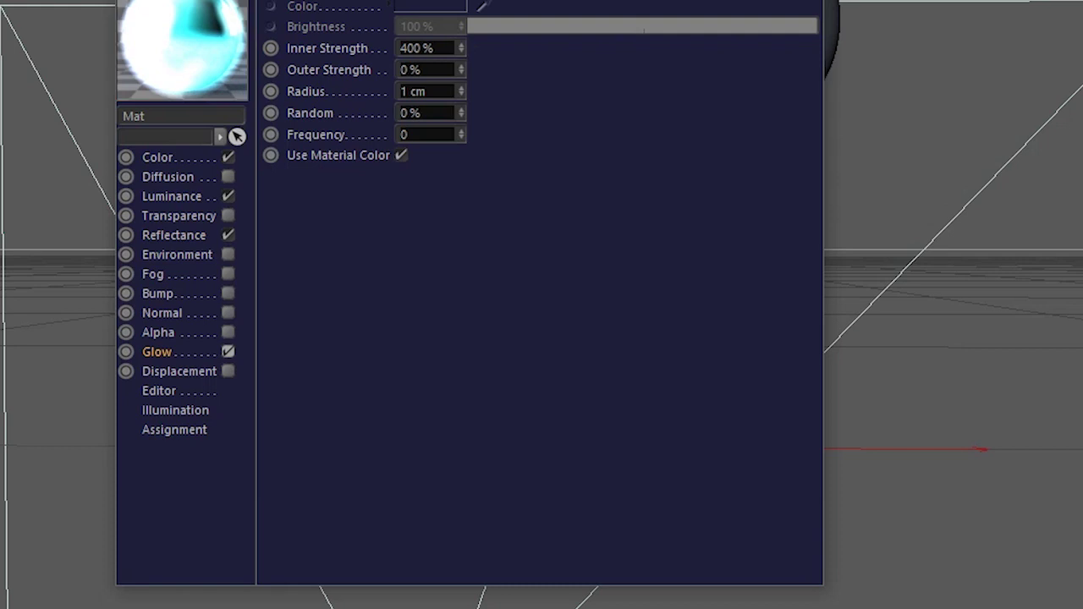
{"action": "key", "text": "Tab"}
{"action": "left_click", "coordinate": [415, 91]}
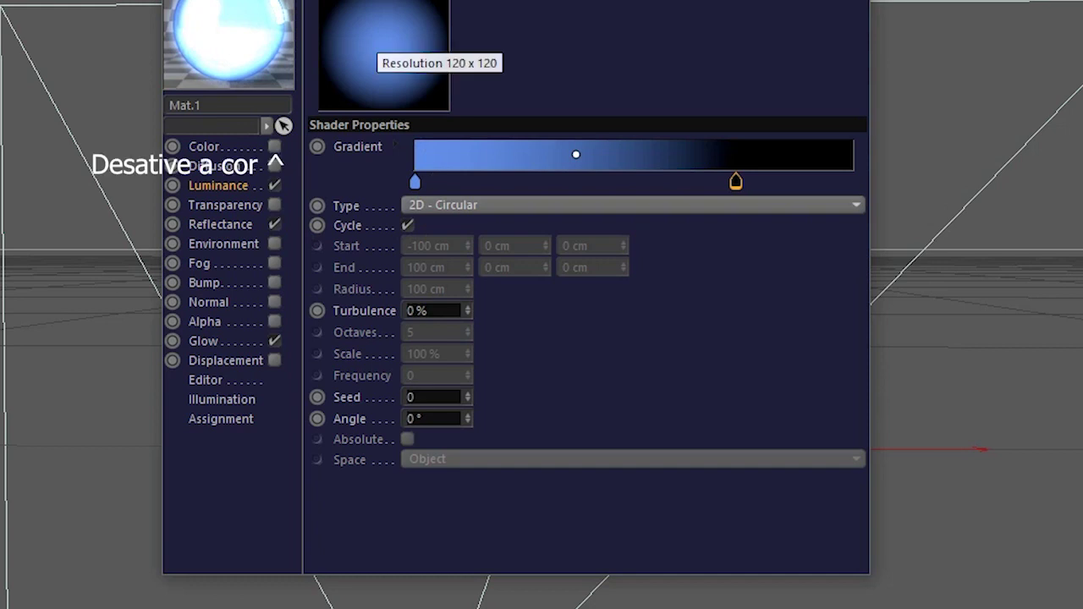
- Make Mat.1's luminance a 2D-Circular gradient with HSV 220/57/91
{"action": "left_click", "coordinate": [457, 204]}
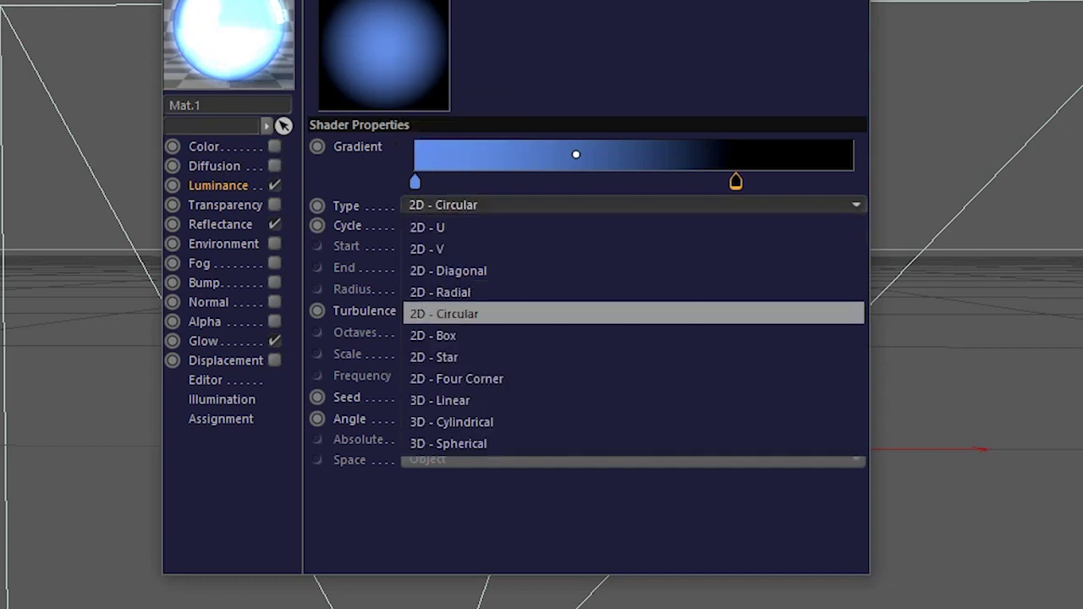
{"action": "left_click", "coordinate": [444, 313]}
{"action": "left_click", "coordinate": [395, 146]}
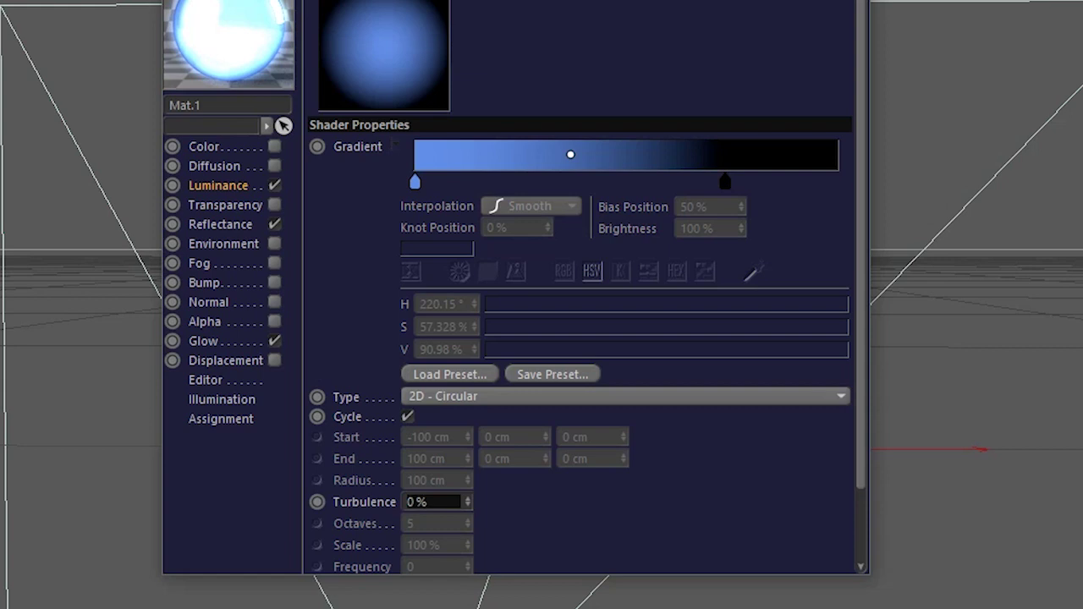
{"action": "type", "text": "220"}
{"action": "key", "text": "Tab"}
{"action": "type", "text": "57"}
{"action": "key", "text": "Return"}
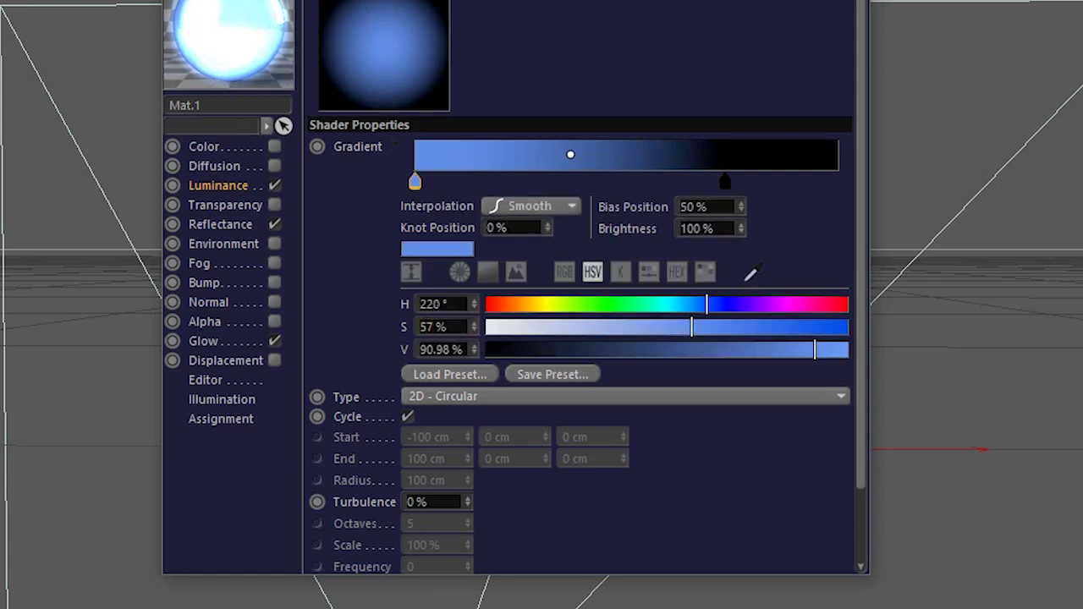
{"action": "key", "text": "Tab"}
{"action": "type", "text": "91"}
{"action": "key", "text": "Return"}
- Review Mat.1's reflectance Layer 1, keeping legacy type and Average attenuation
{"action": "left_click", "coordinate": [220, 224]}
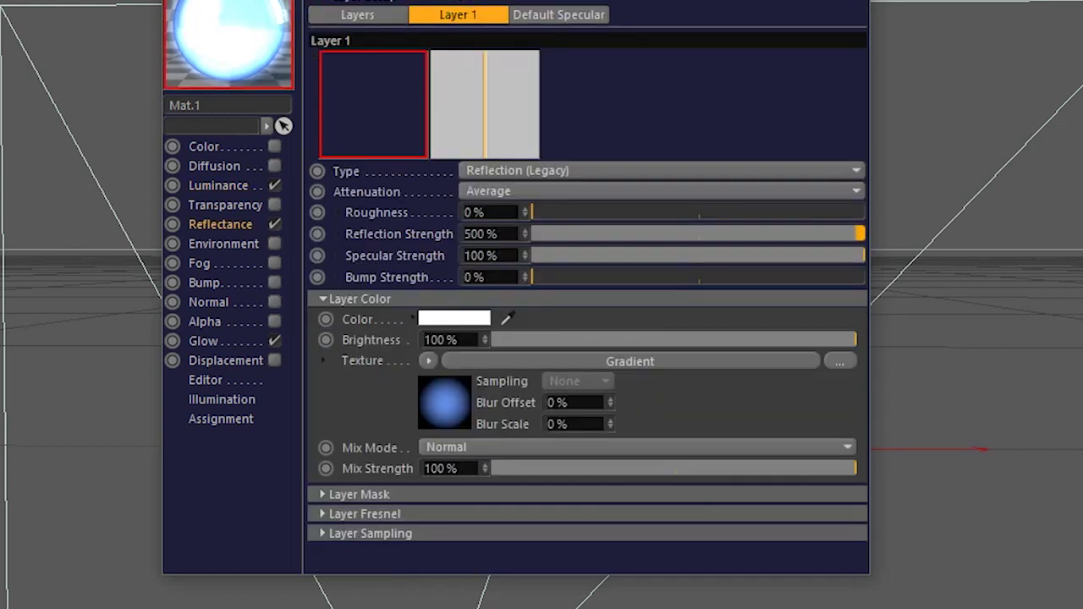
{"action": "left_click", "coordinate": [660, 170]}
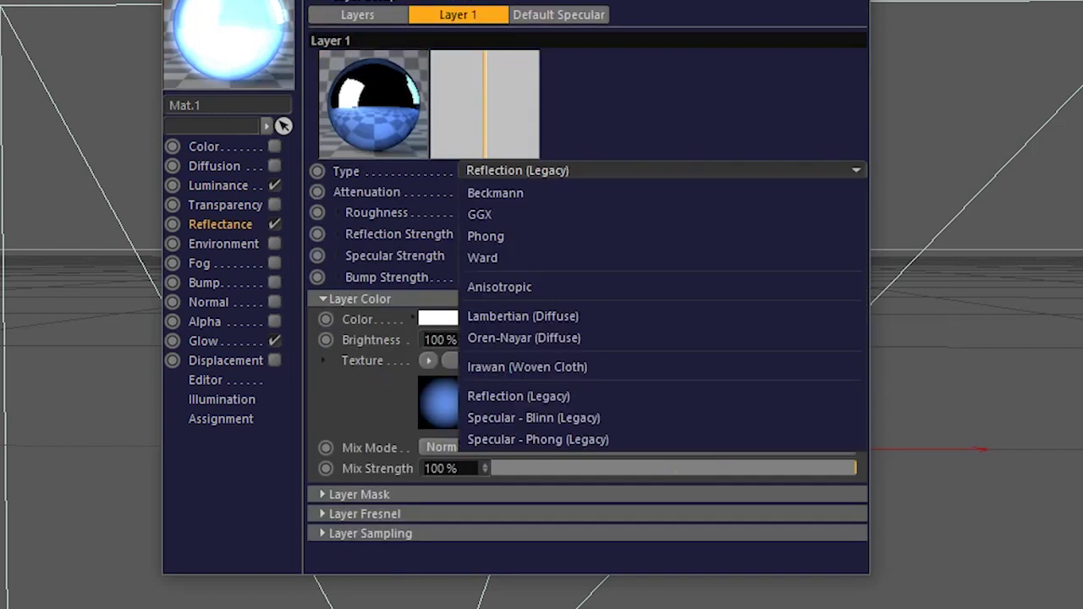
{"action": "key", "text": "Escape"}
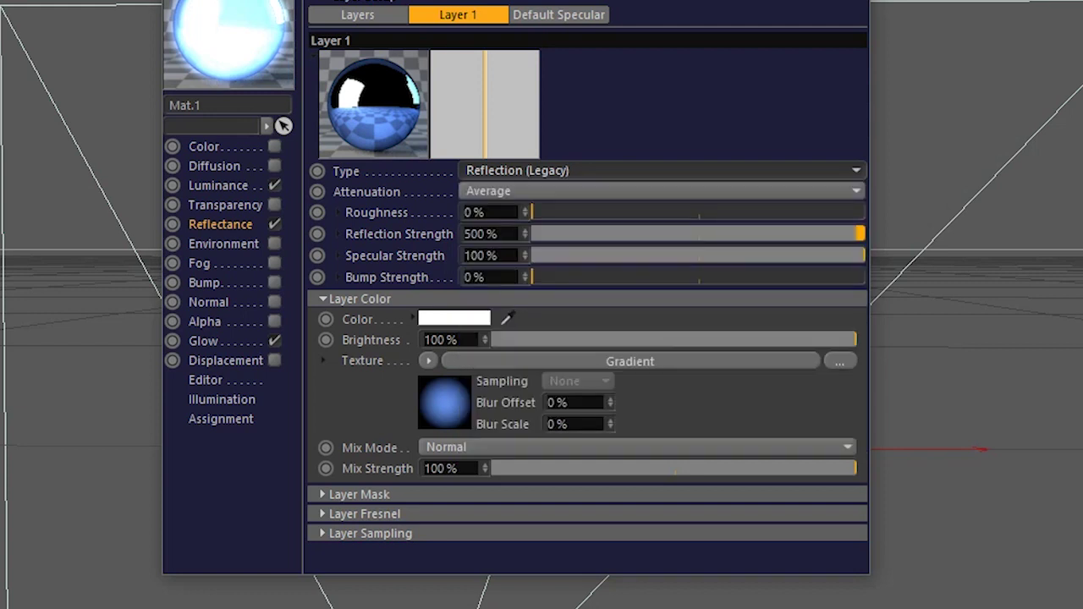
{"action": "left_click", "coordinate": [659, 191]}
{"action": "key", "text": "Escape"}
{"action": "key", "text": "Tab"}
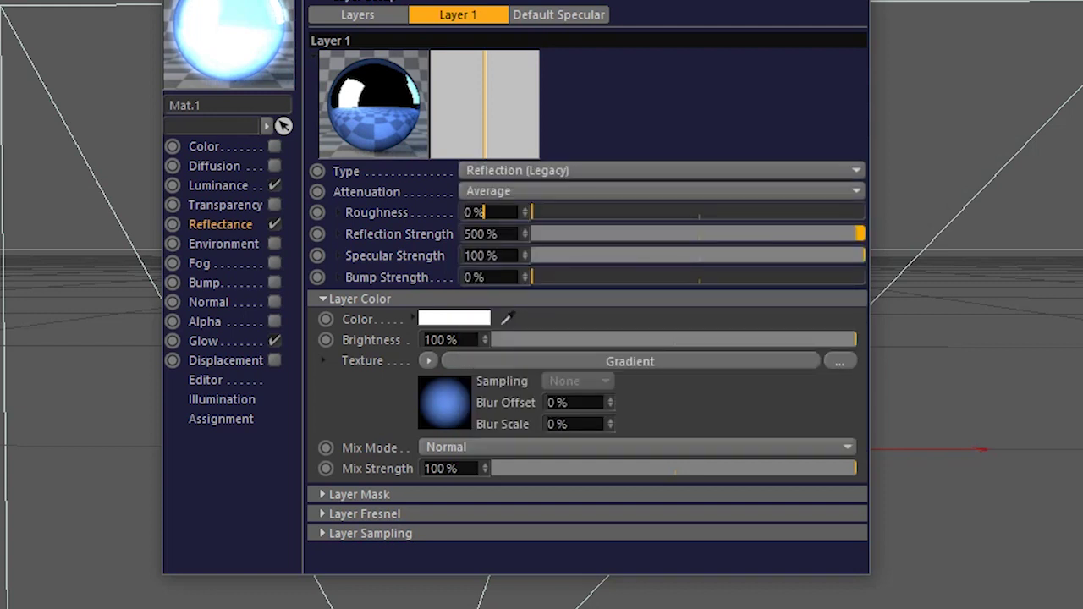
{"action": "key", "text": "Tab"}
{"action": "key", "text": "Tab"}
- Keep Default Specular as Blinn with Additive attenuation, and set glow to 200% inner strength
{"action": "left_click", "coordinate": [558, 14]}
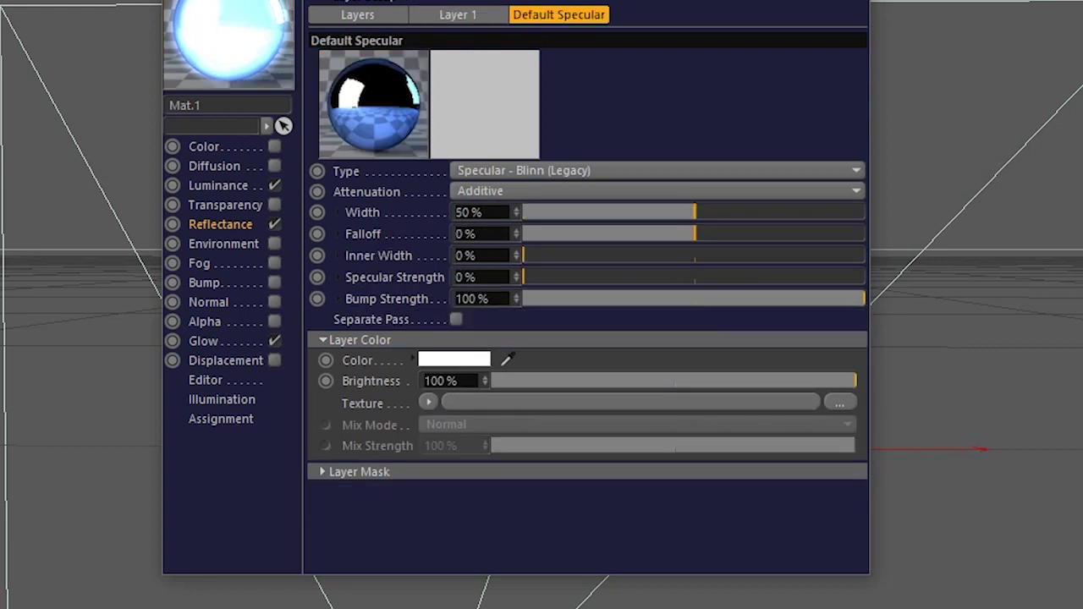
{"action": "left_click", "coordinate": [656, 170]}
{"action": "left_click", "coordinate": [519, 413]}
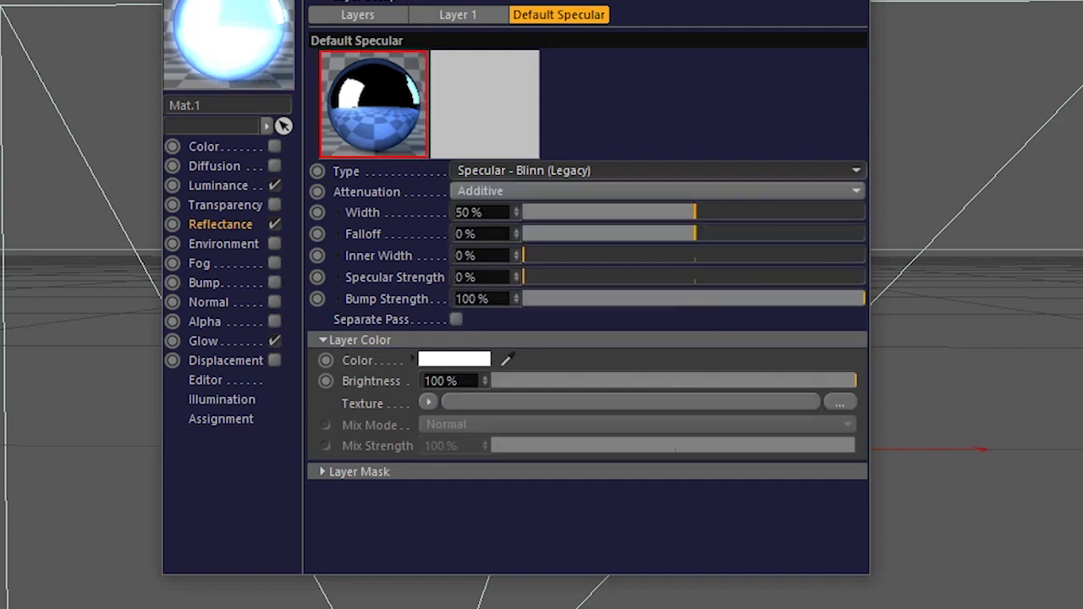
{"action": "left_click", "coordinate": [656, 191]}
{"action": "left_click", "coordinate": [440, 212]}
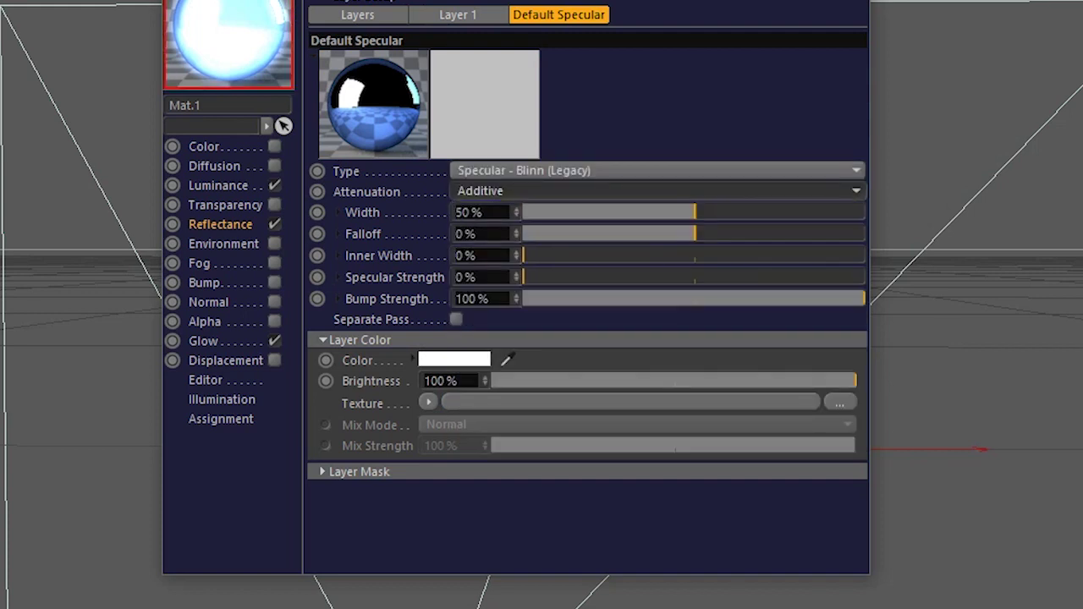
{"action": "left_click", "coordinate": [468, 212]}
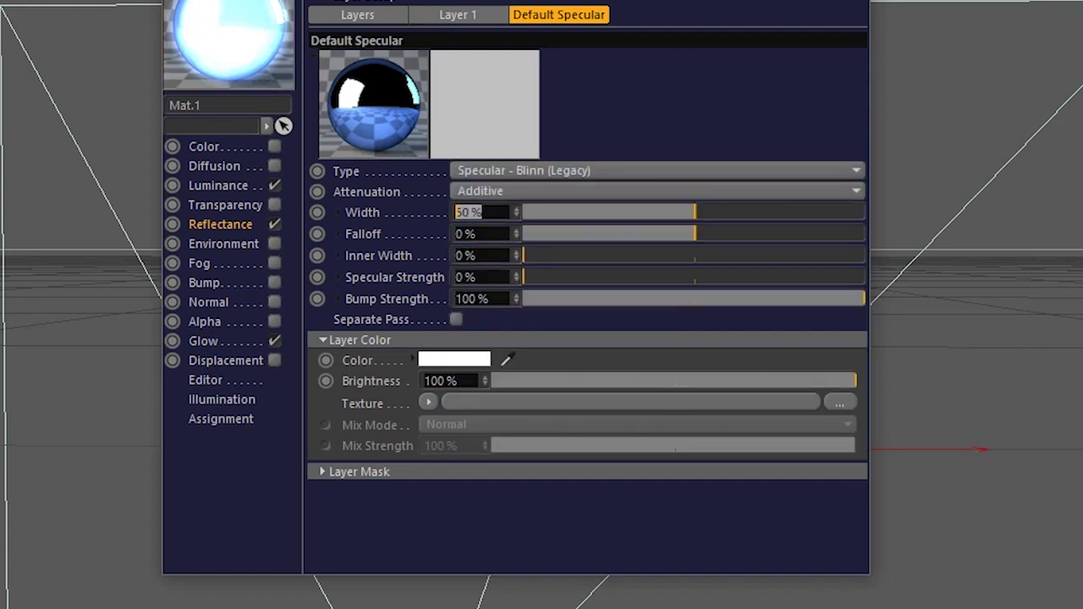
{"action": "left_click", "coordinate": [465, 234]}
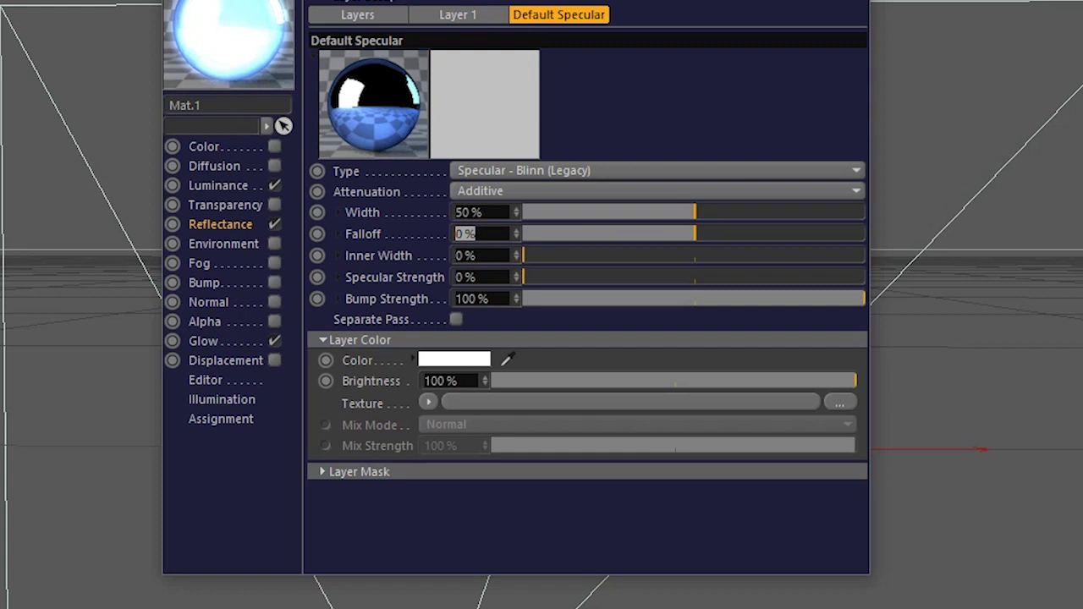
{"action": "left_click", "coordinate": [471, 299]}
{"action": "left_click", "coordinate": [203, 341]}
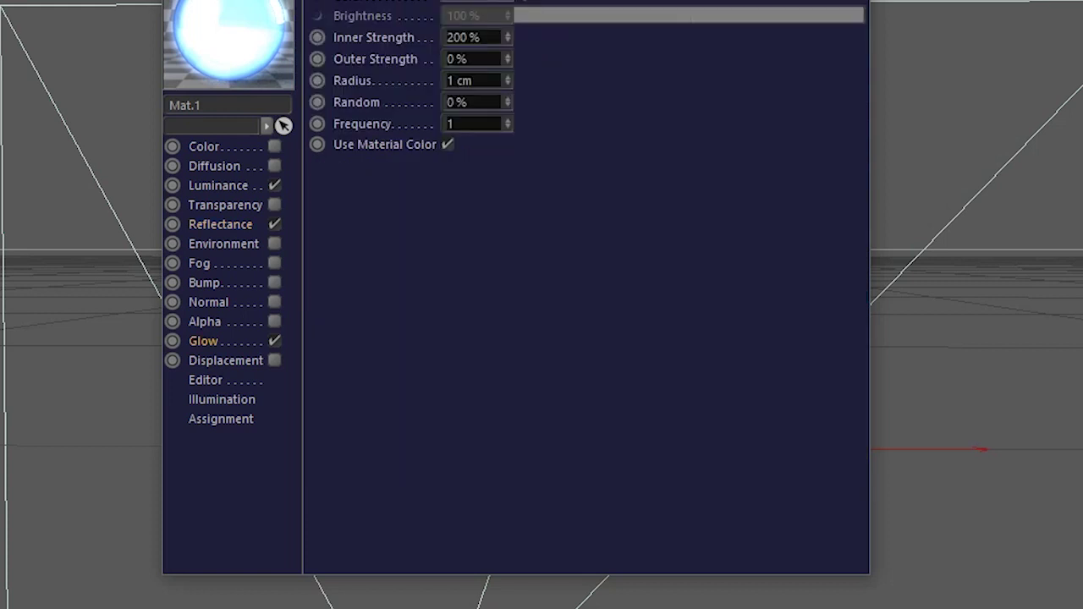
{"action": "left_click", "coordinate": [463, 37]}
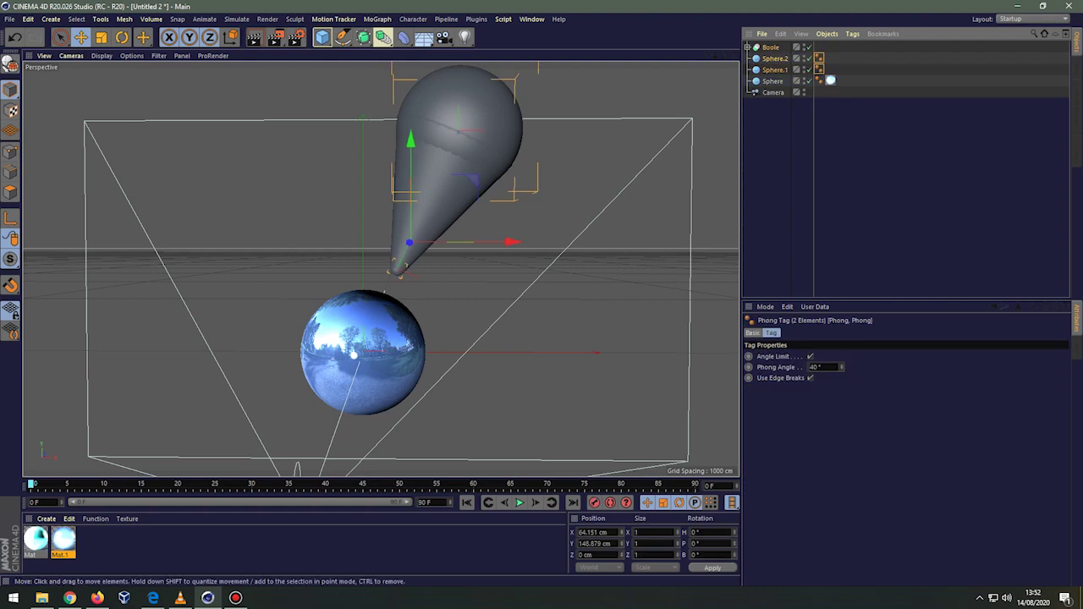
- Merge the Boole hierarchy into one polygon object and apply Mat to Boole.1
{"action": "right_click", "coordinate": [774, 58]}
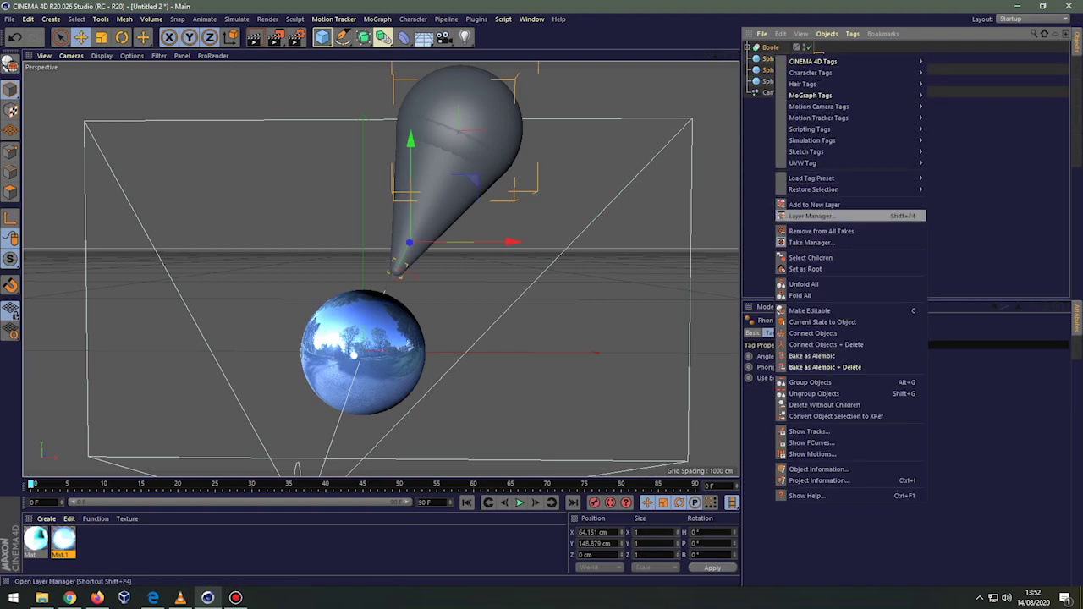
{"action": "left_click", "coordinate": [825, 344]}
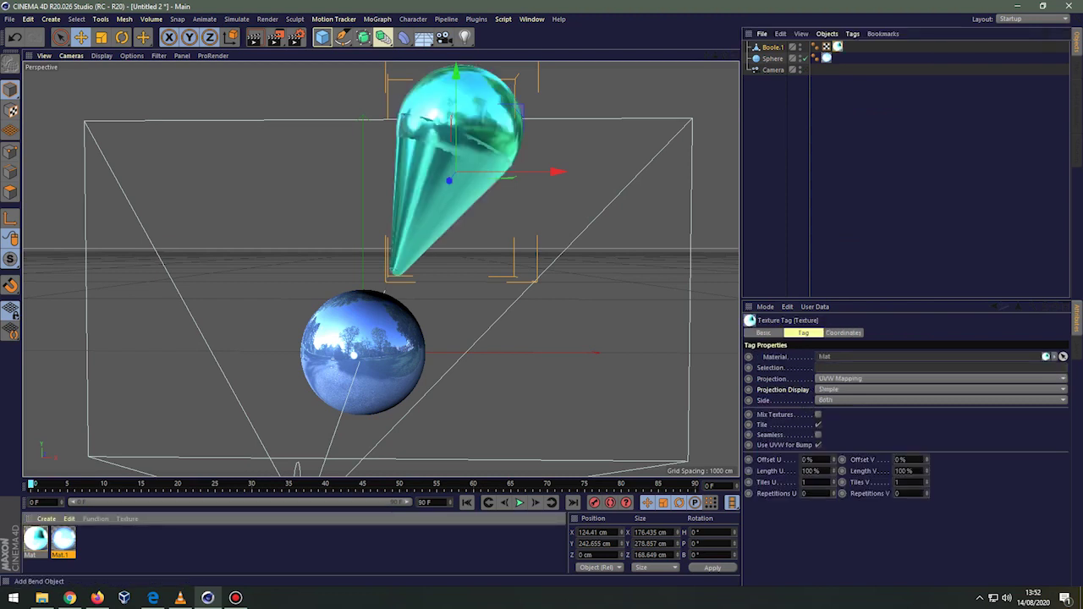
{"action": "left_click_drag", "start_coordinate": [36, 538], "coordinate": [457, 160]}
- Add a Compositing tag that excludes Boole.1 and Sphere
{"action": "right_click", "coordinate": [770, 52]}
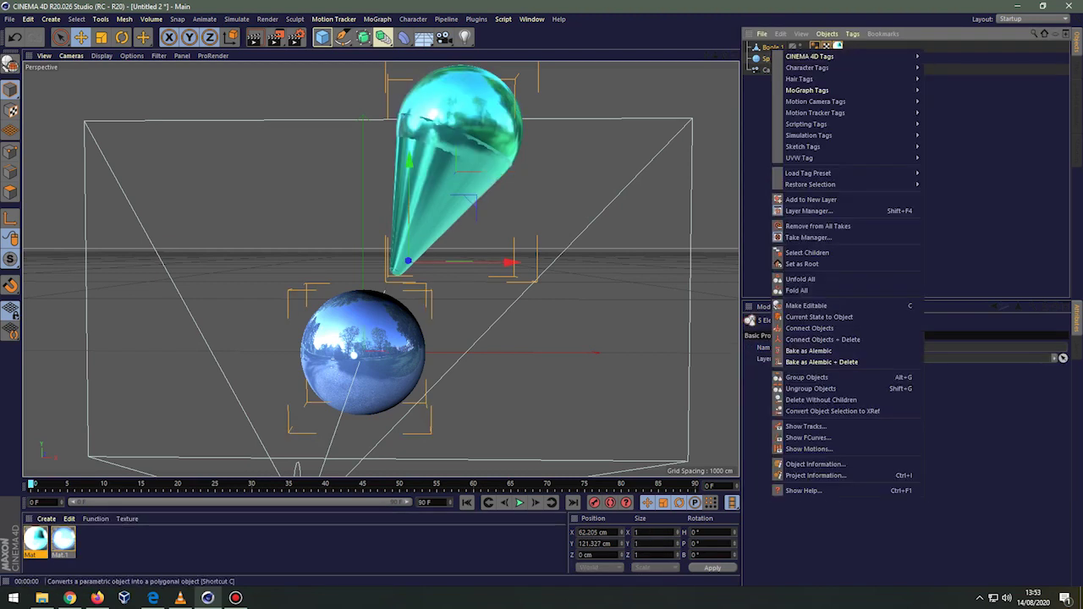
{"action": "mouse_move", "coordinate": [810, 56]}
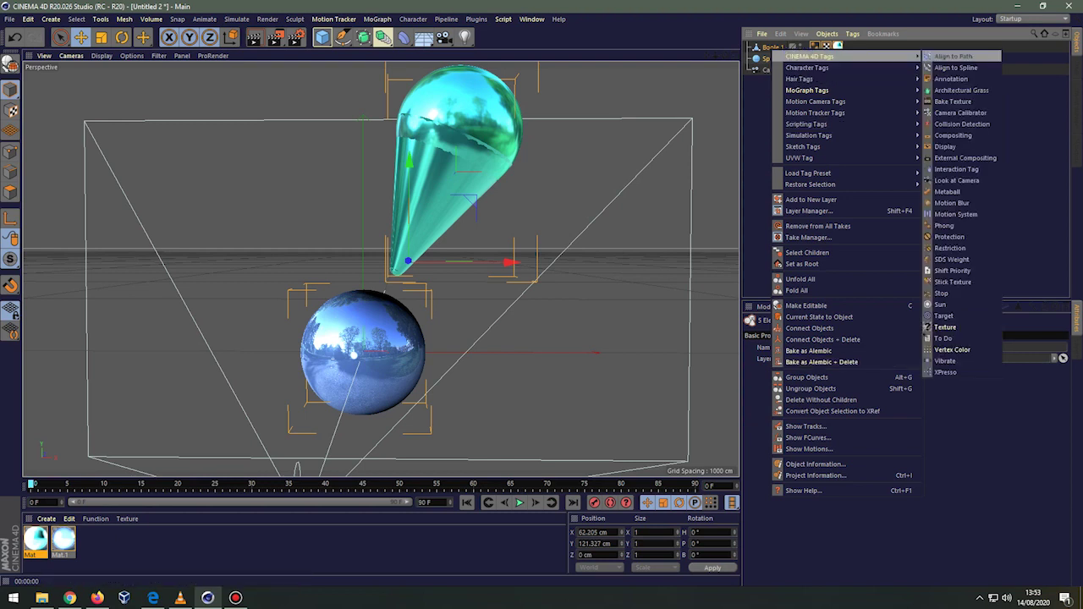
{"action": "left_click", "coordinate": [954, 136]}
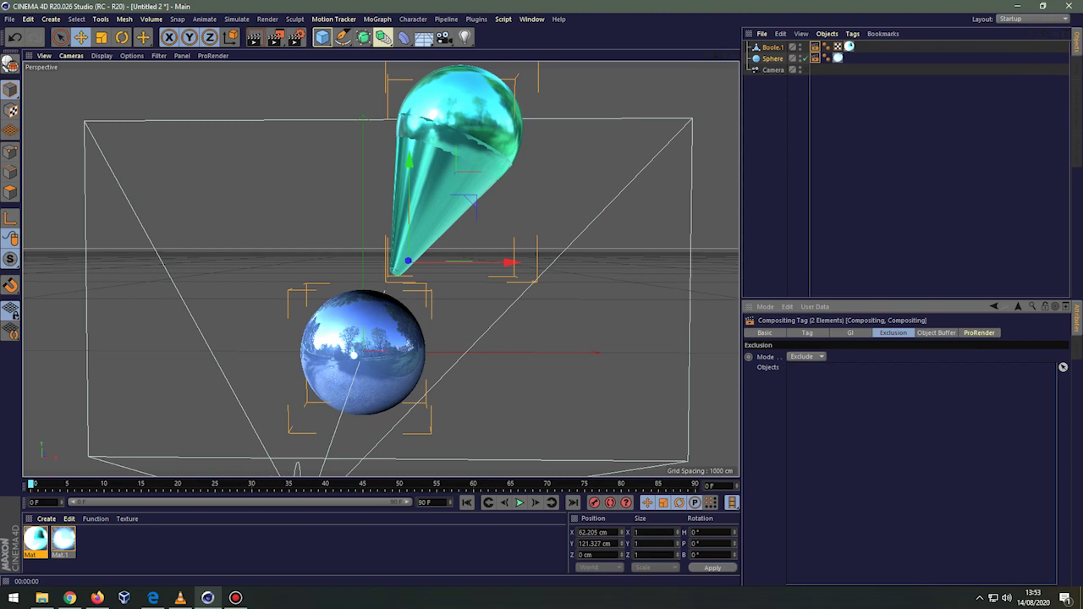
{"action": "left_click_drag", "start_coordinate": [773, 58], "coordinate": [846, 377]}
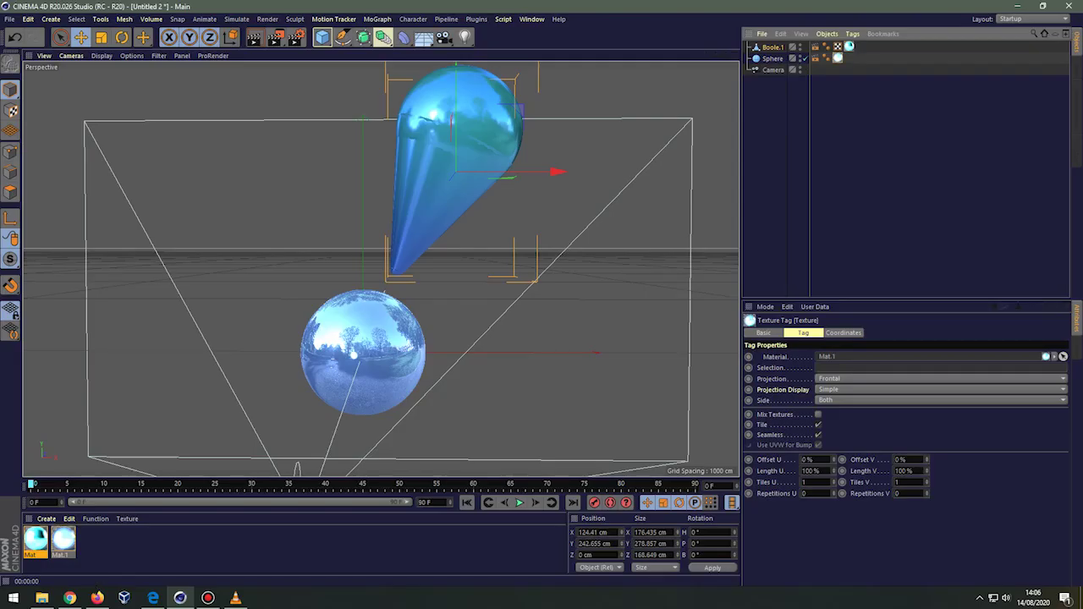
- Switch Mat.1's texture tag to UVW Mapping with offsets 52%/6% and lengths 42%/77%
{"action": "left_click", "coordinate": [854, 378]}
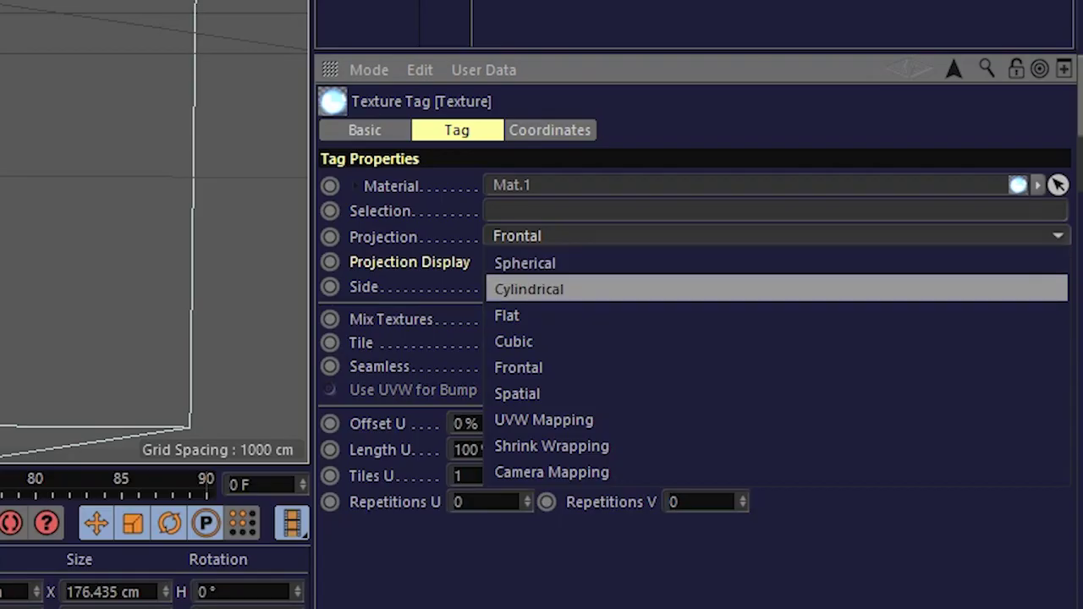
{"action": "left_click", "coordinate": [544, 419]}
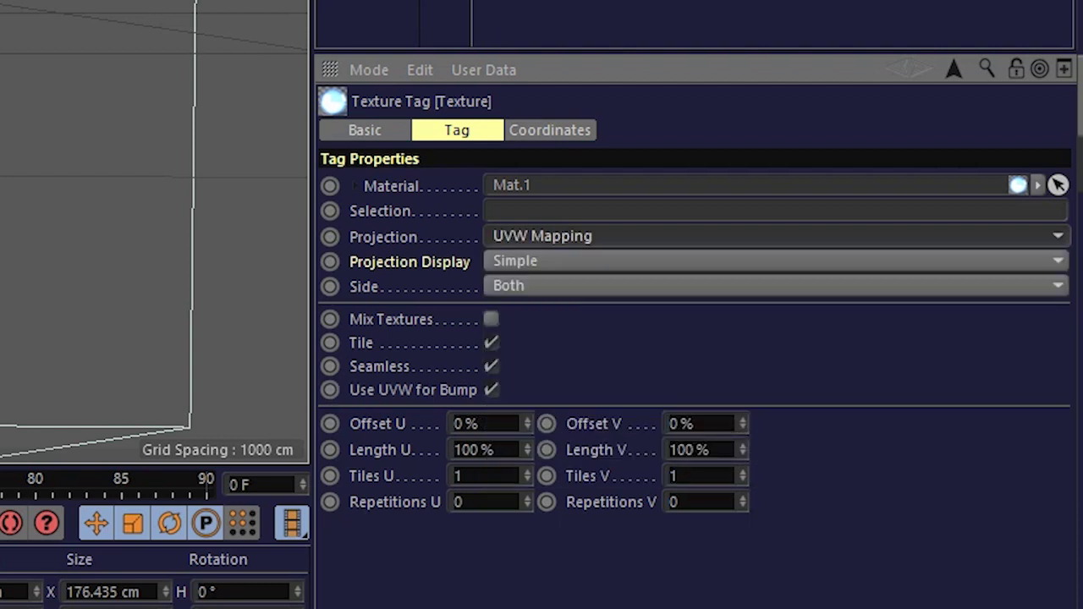
{"action": "left_click", "coordinate": [474, 423]}
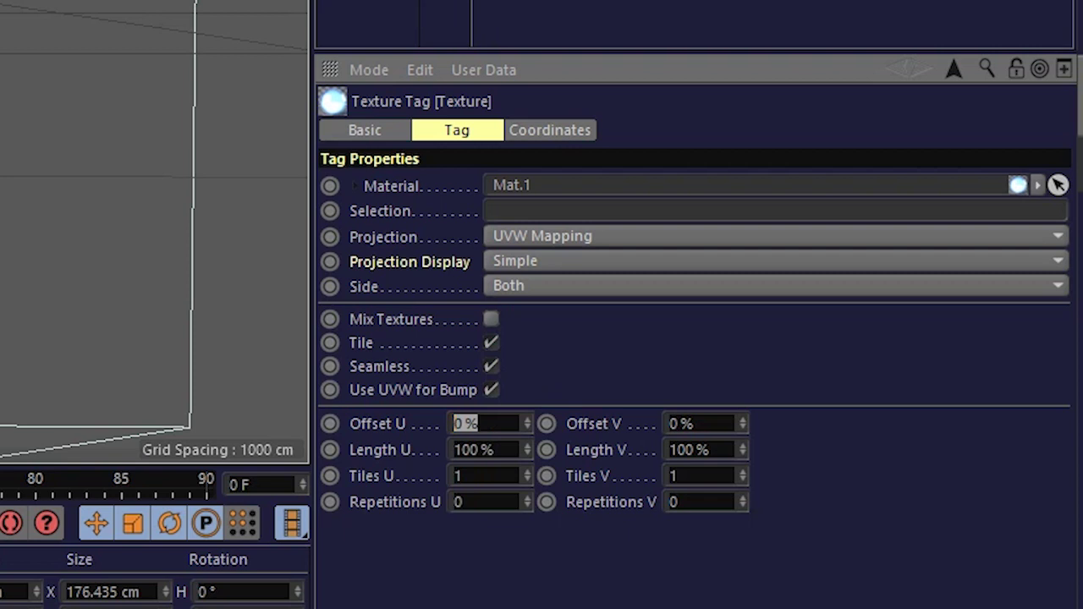
{"action": "type", "text": "52"}
{"action": "key", "text": "Tab"}
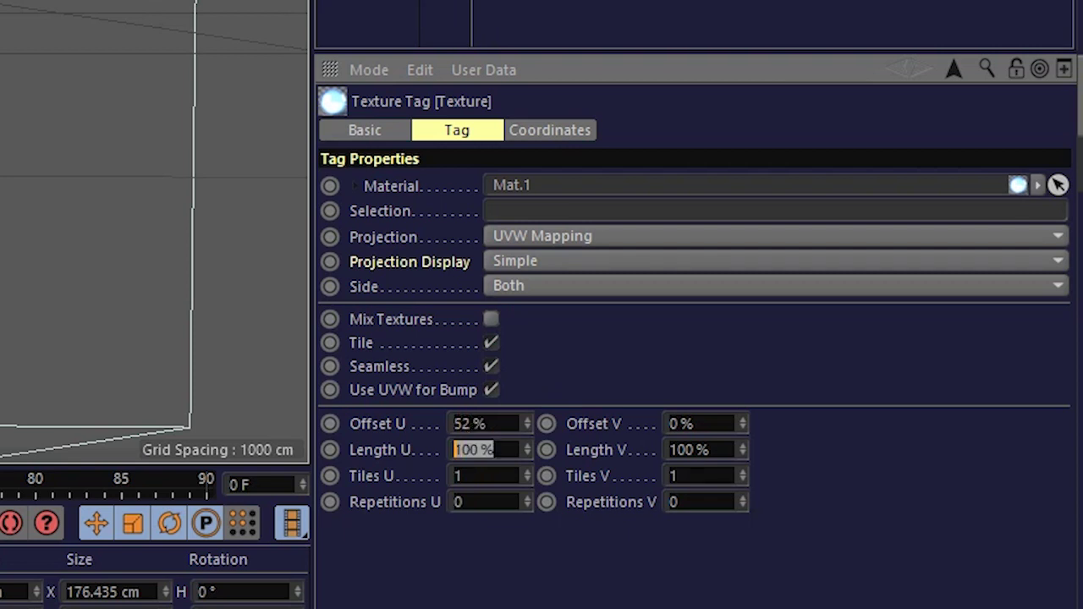
{"action": "type", "text": "42"}
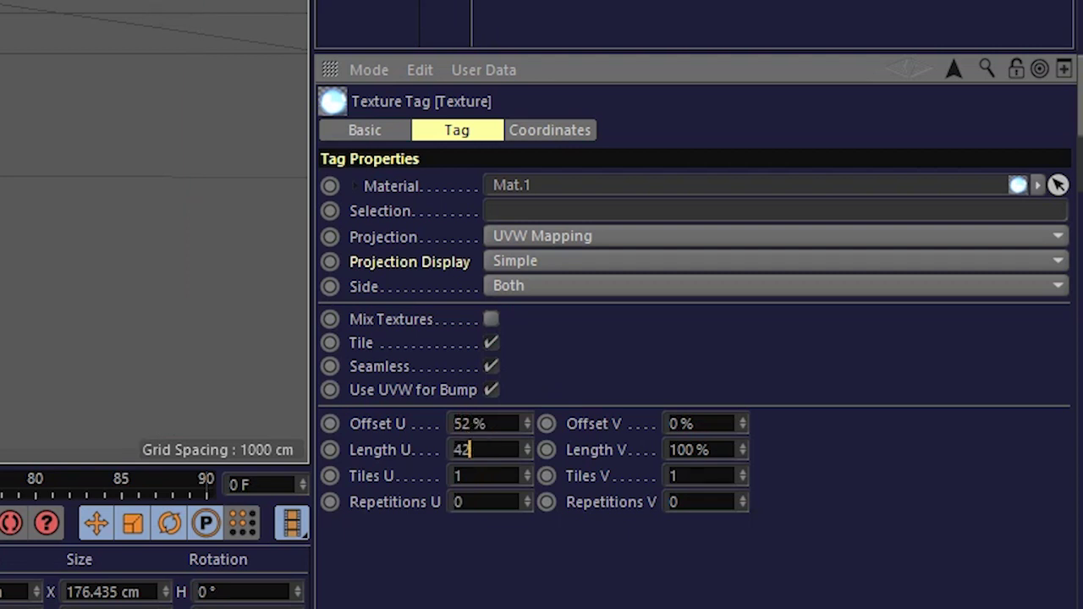
{"action": "key", "text": "Tab"}
{"action": "left_click", "coordinate": [702, 423]}
{"action": "type", "text": "6"}
{"action": "key", "text": "Tab"}
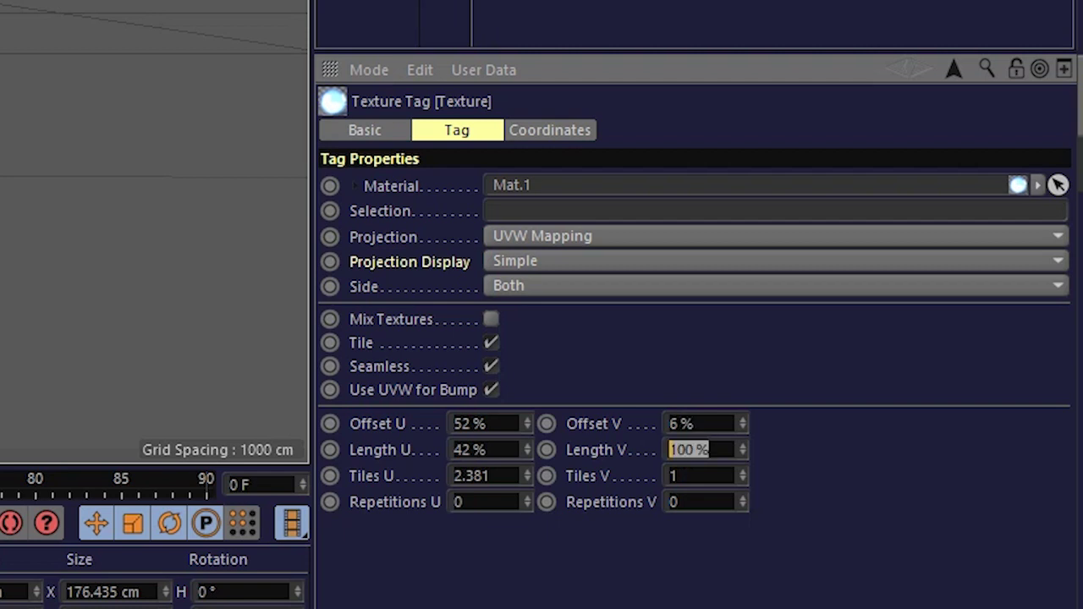
{"action": "type", "text": "77"}
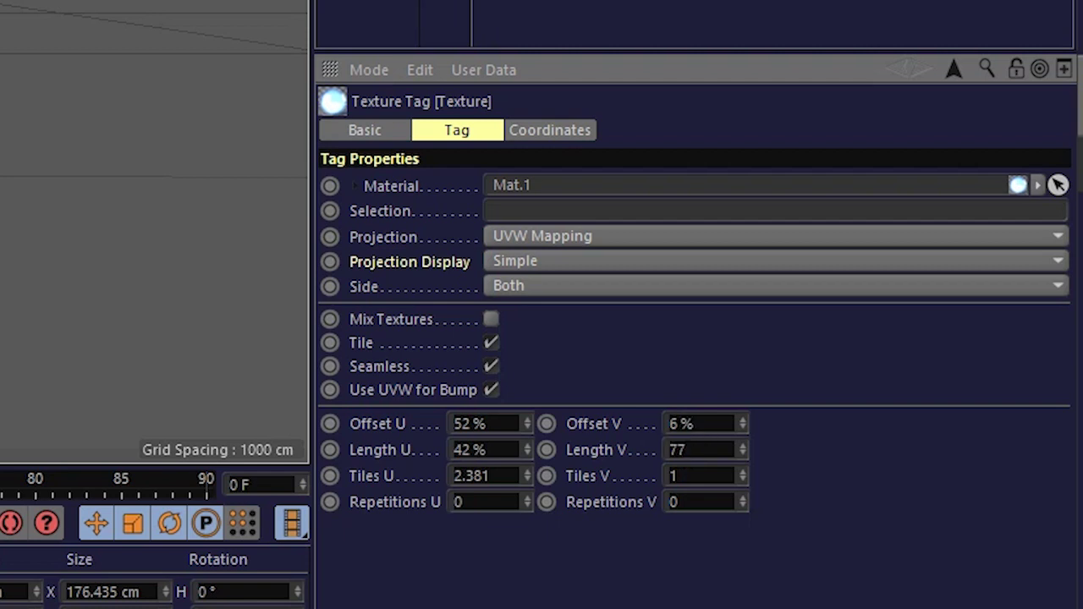
{"action": "key", "text": "Return"}
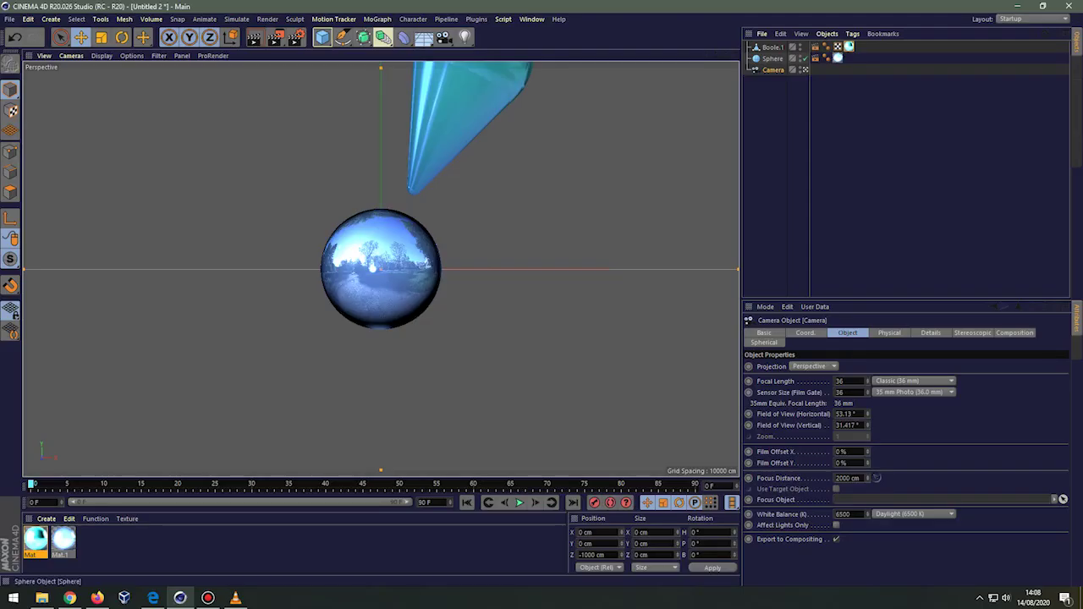
- Move the selected exclamation-mark objects to X 0 and Y 0 cm and preview a render
{"action": "left_click_drag", "start_coordinate": [808, 42], "coordinate": [855, 63]}
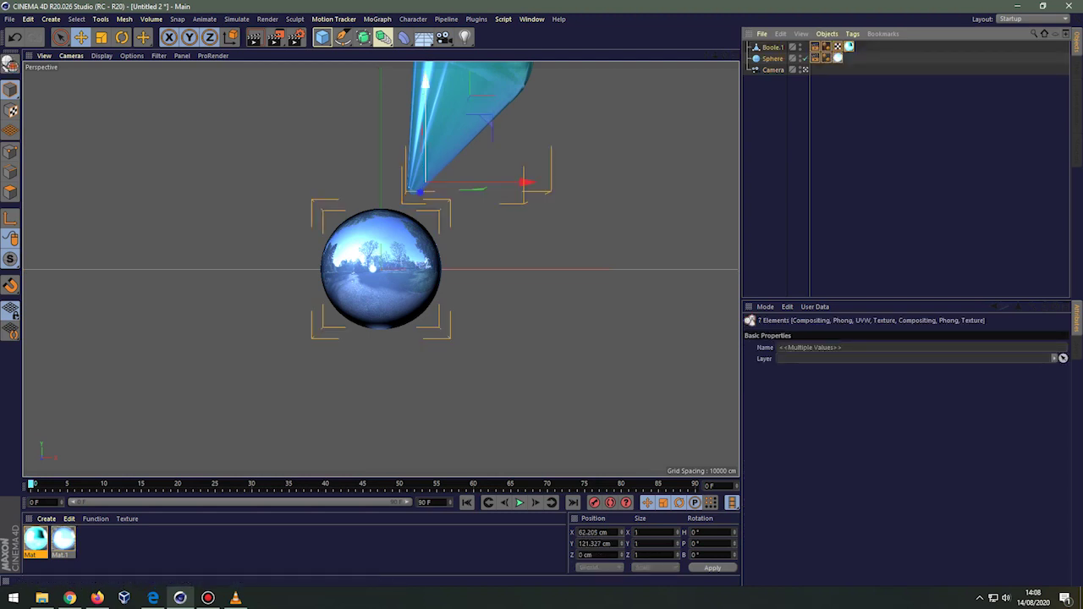
{"action": "left_click", "coordinate": [592, 543]}
{"action": "type", "text": "0"}
{"action": "key", "text": "Return"}
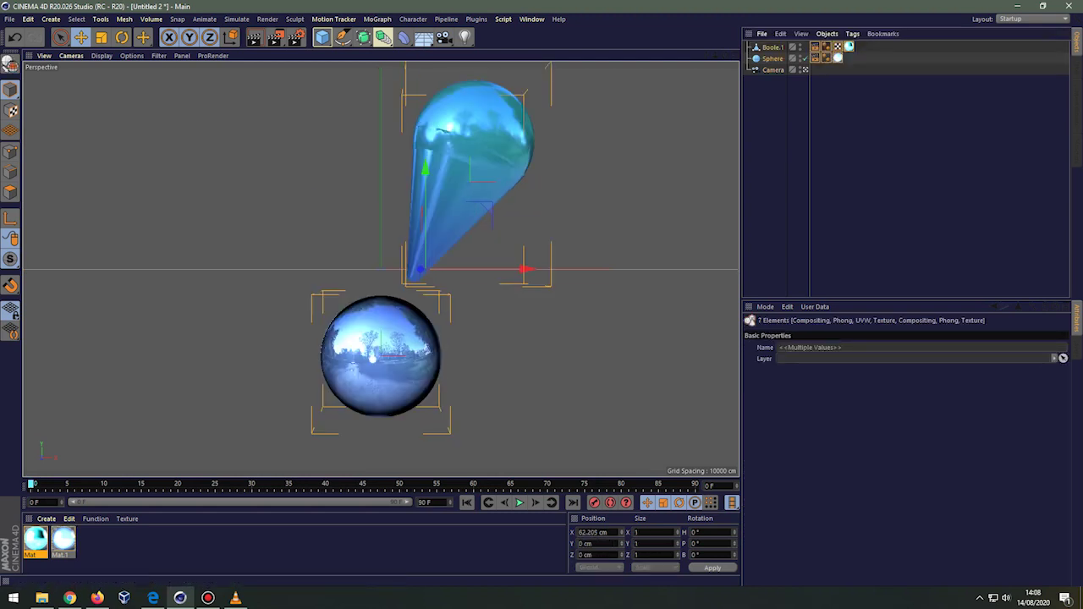
{"action": "type", "text": "0"}
{"action": "key", "text": "Return"}
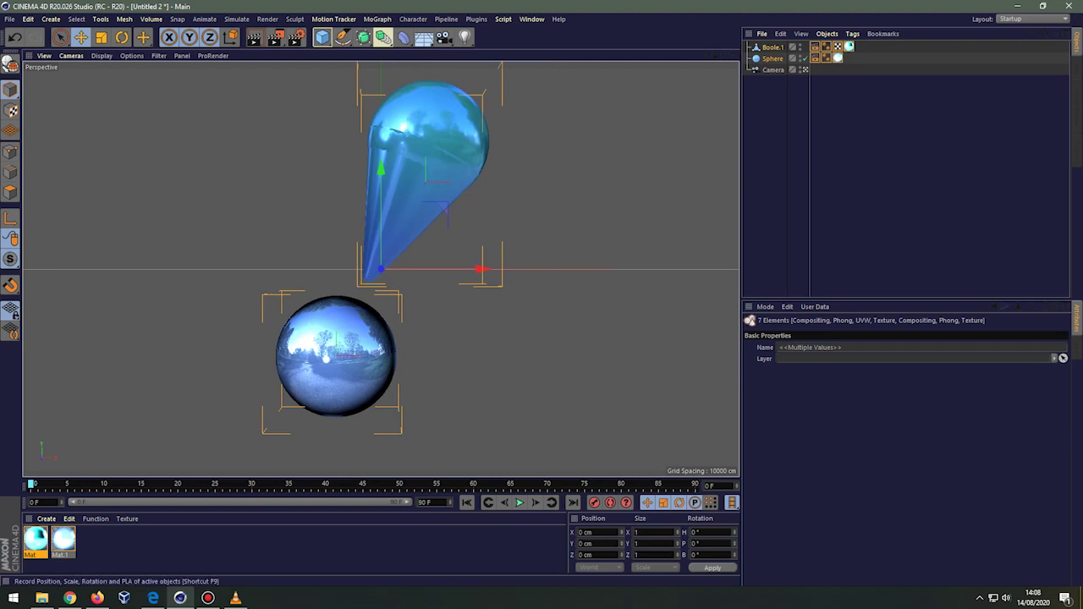
{"action": "left_click", "coordinate": [253, 37]}
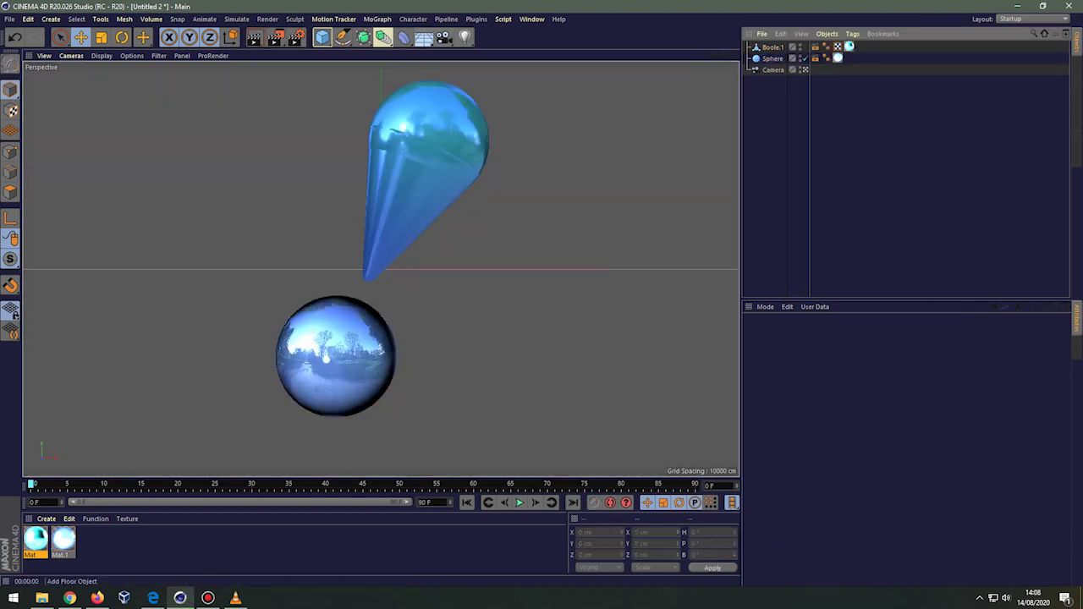
- Add a Background object carrying new material Mat.2 with colour value raised to 93%
{"action": "left_click", "coordinate": [443, 36]}
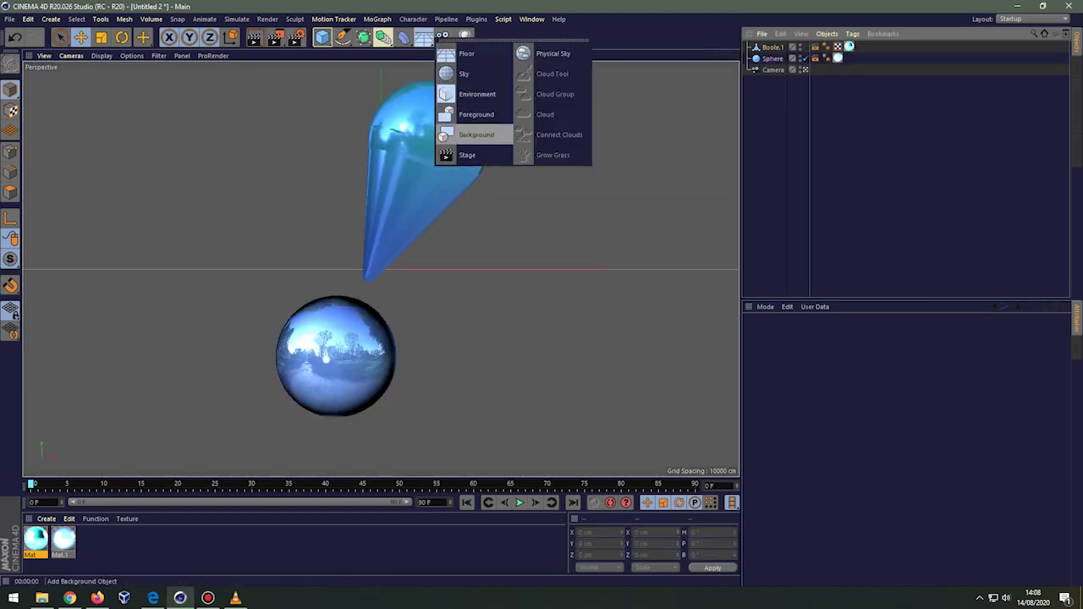
{"action": "left_click", "coordinate": [475, 135]}
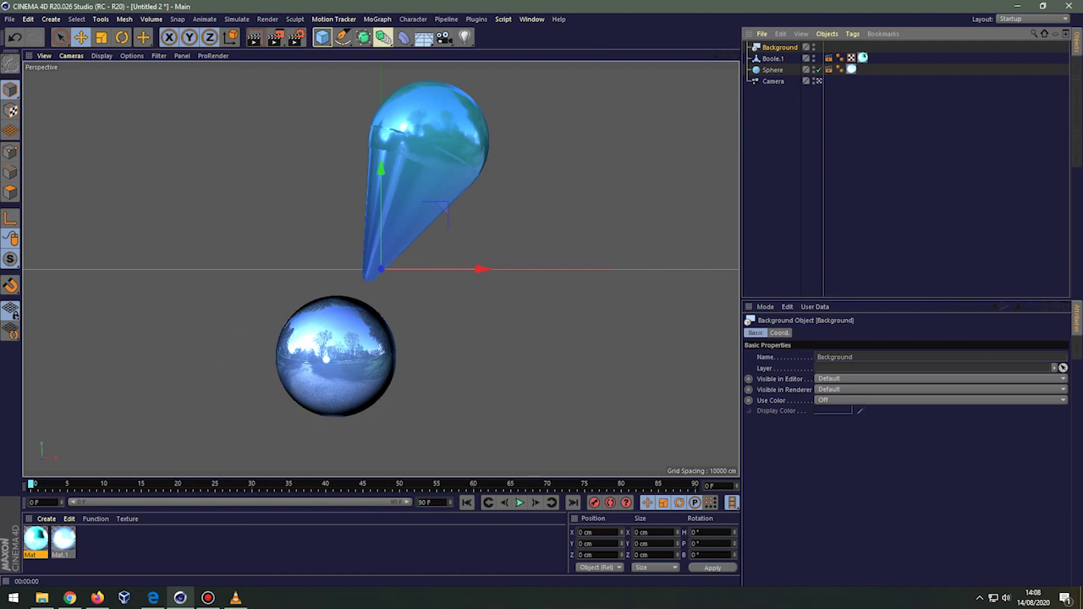
{"action": "key", "text": "ctrl+n"}
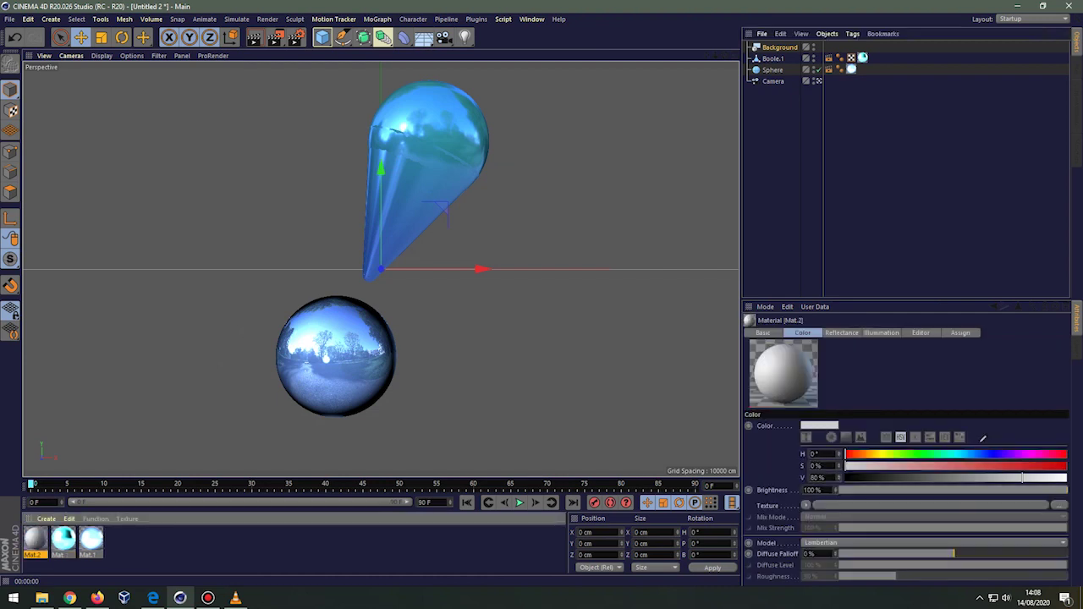
{"action": "double_click", "coordinate": [35, 538]}
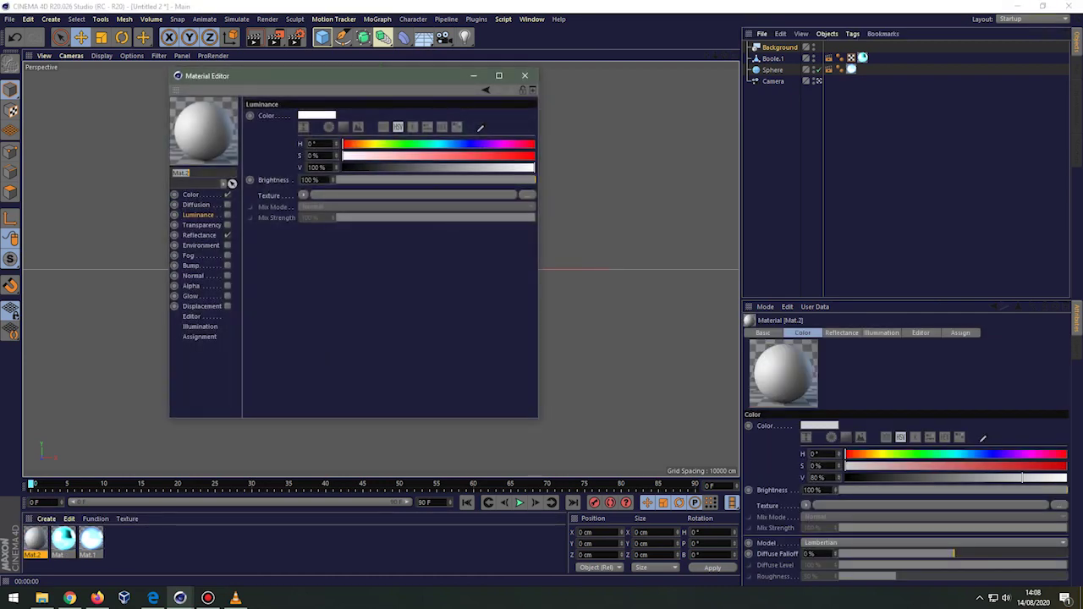
{"action": "key", "text": "Escape"}
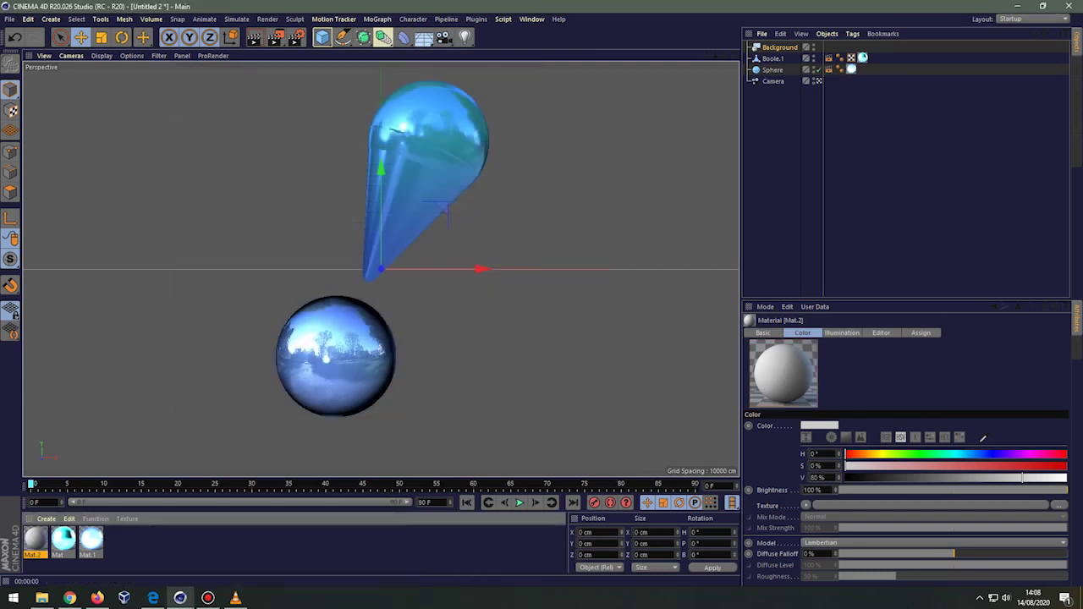
{"action": "double_click", "coordinate": [34, 539]}
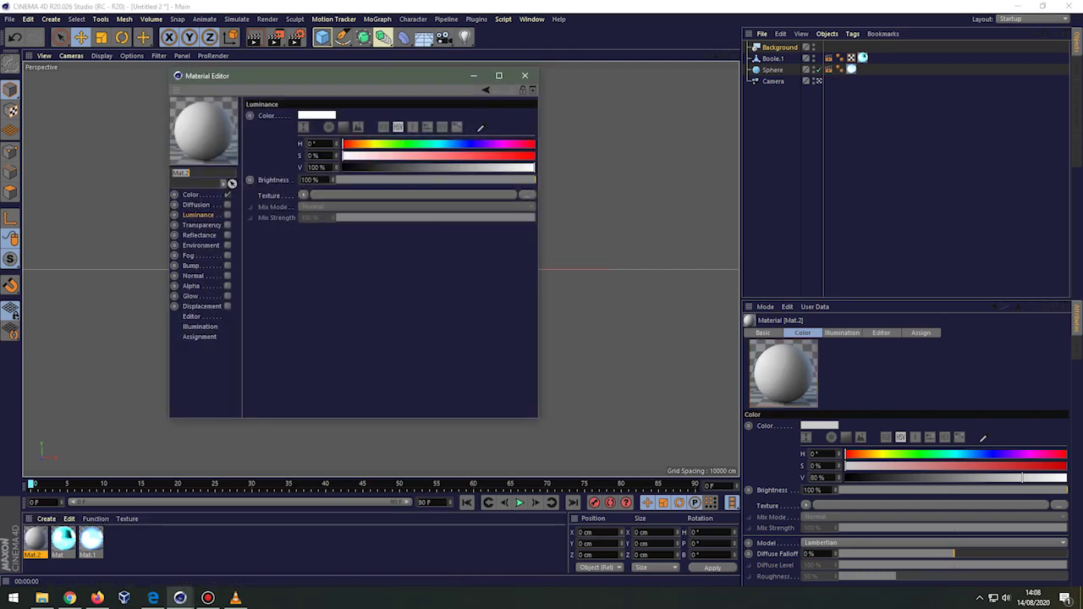
{"action": "left_click", "coordinate": [191, 194]}
{"action": "left_click_drag", "start_coordinate": [496, 155], "coordinate": [521, 155]}
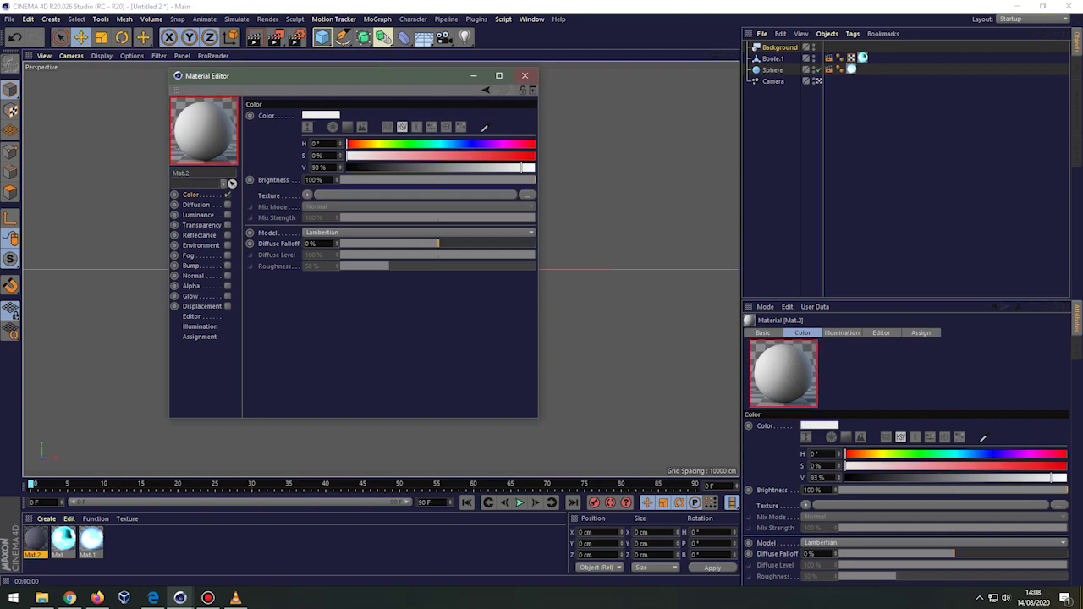
{"action": "key", "text": "Escape"}
{"action": "left_click_drag", "start_coordinate": [35, 539], "coordinate": [780, 46]}
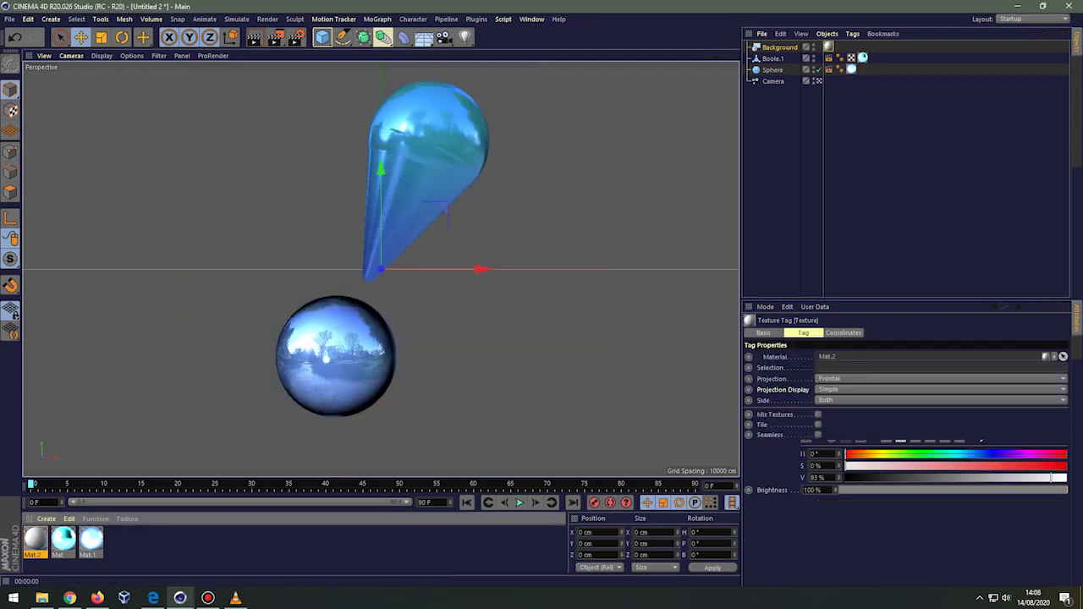